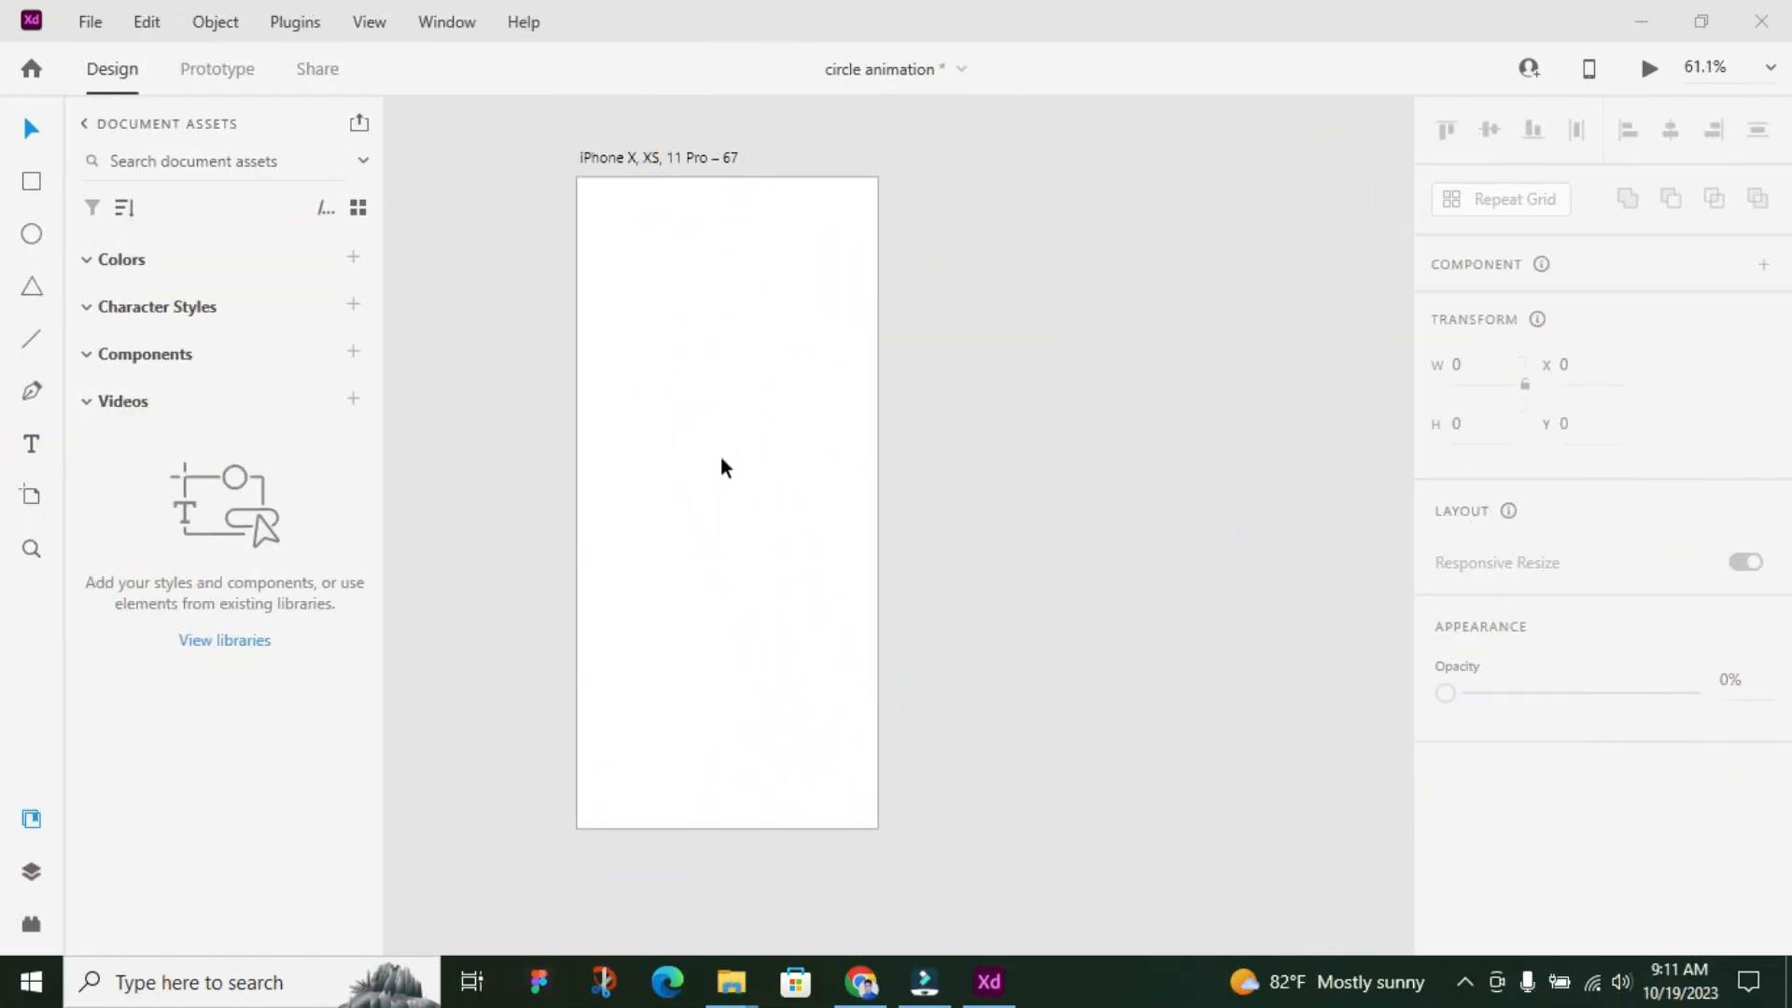
Draw a rectangle near the middle of the artboard and size it 72 wide by 24 high
{"action": "left_click", "coordinate": [35, 184]}
{"action": "left_click_drag", "start_coordinate": [680, 436], "coordinate": [761, 470]}
{"action": "left_click", "coordinate": [1483, 356]}
{"action": "key", "text": "Return"}
{"action": "left_click", "coordinate": [1465, 425]}
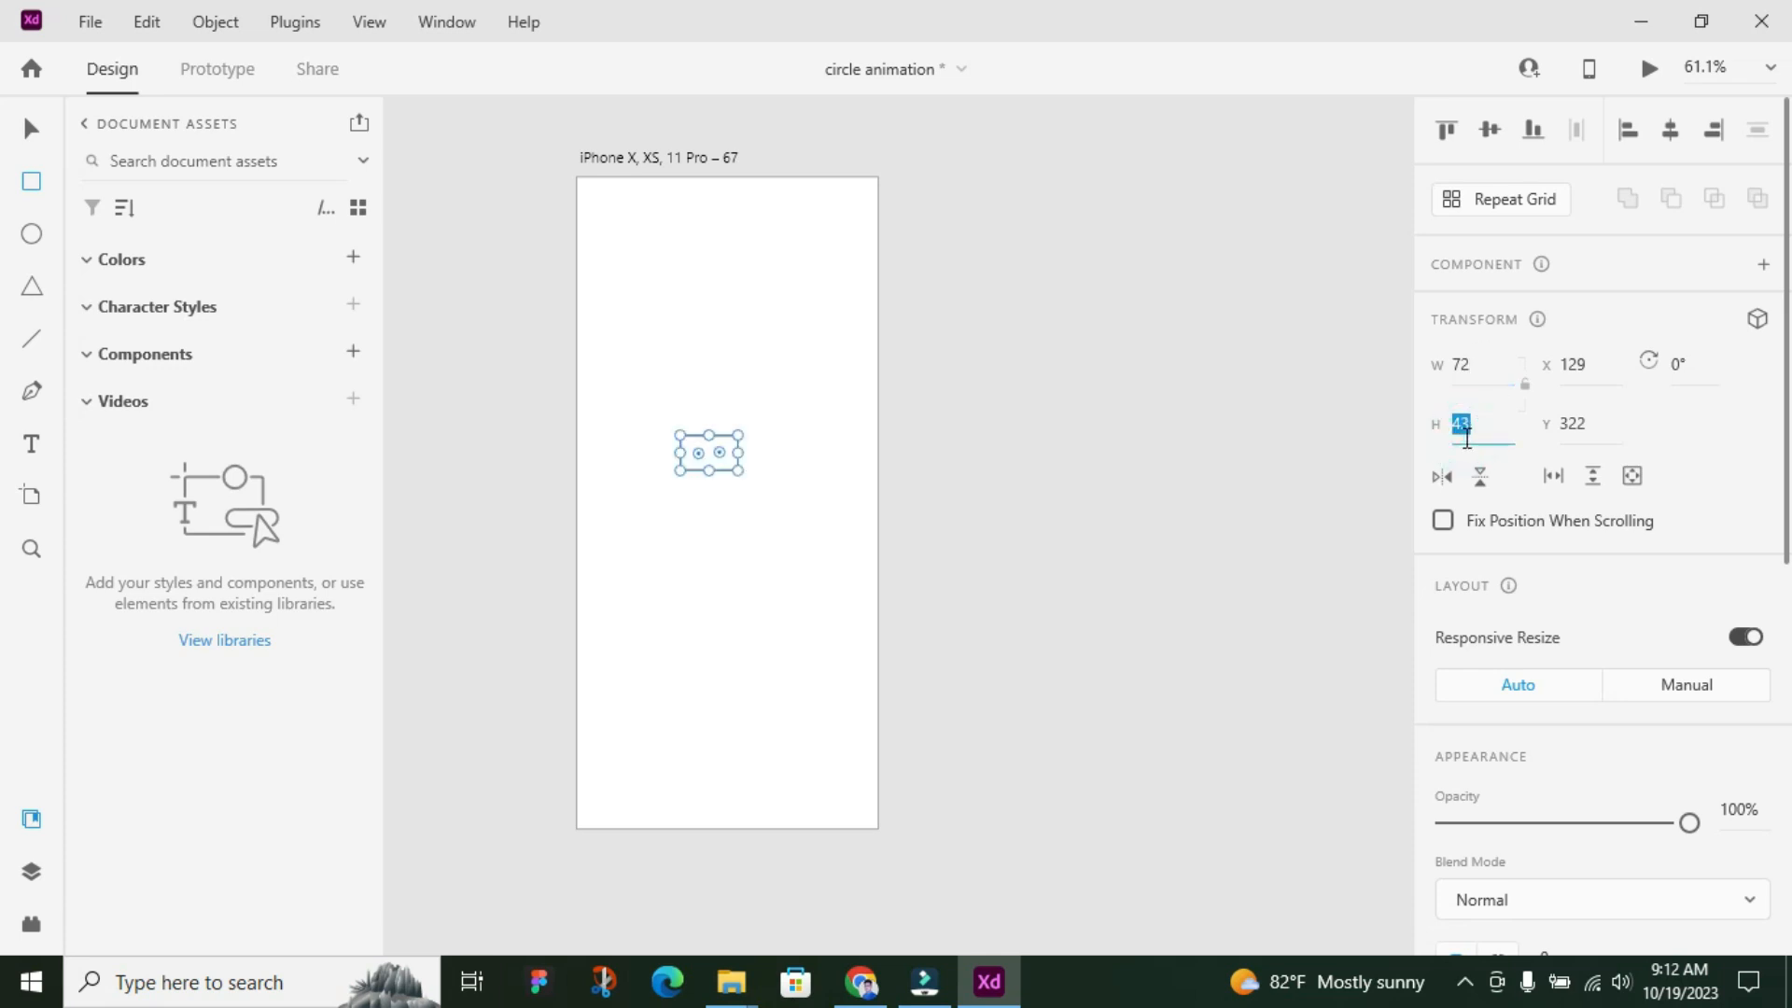
{"action": "type", "text": "24"}
{"action": "key", "text": "Return"}
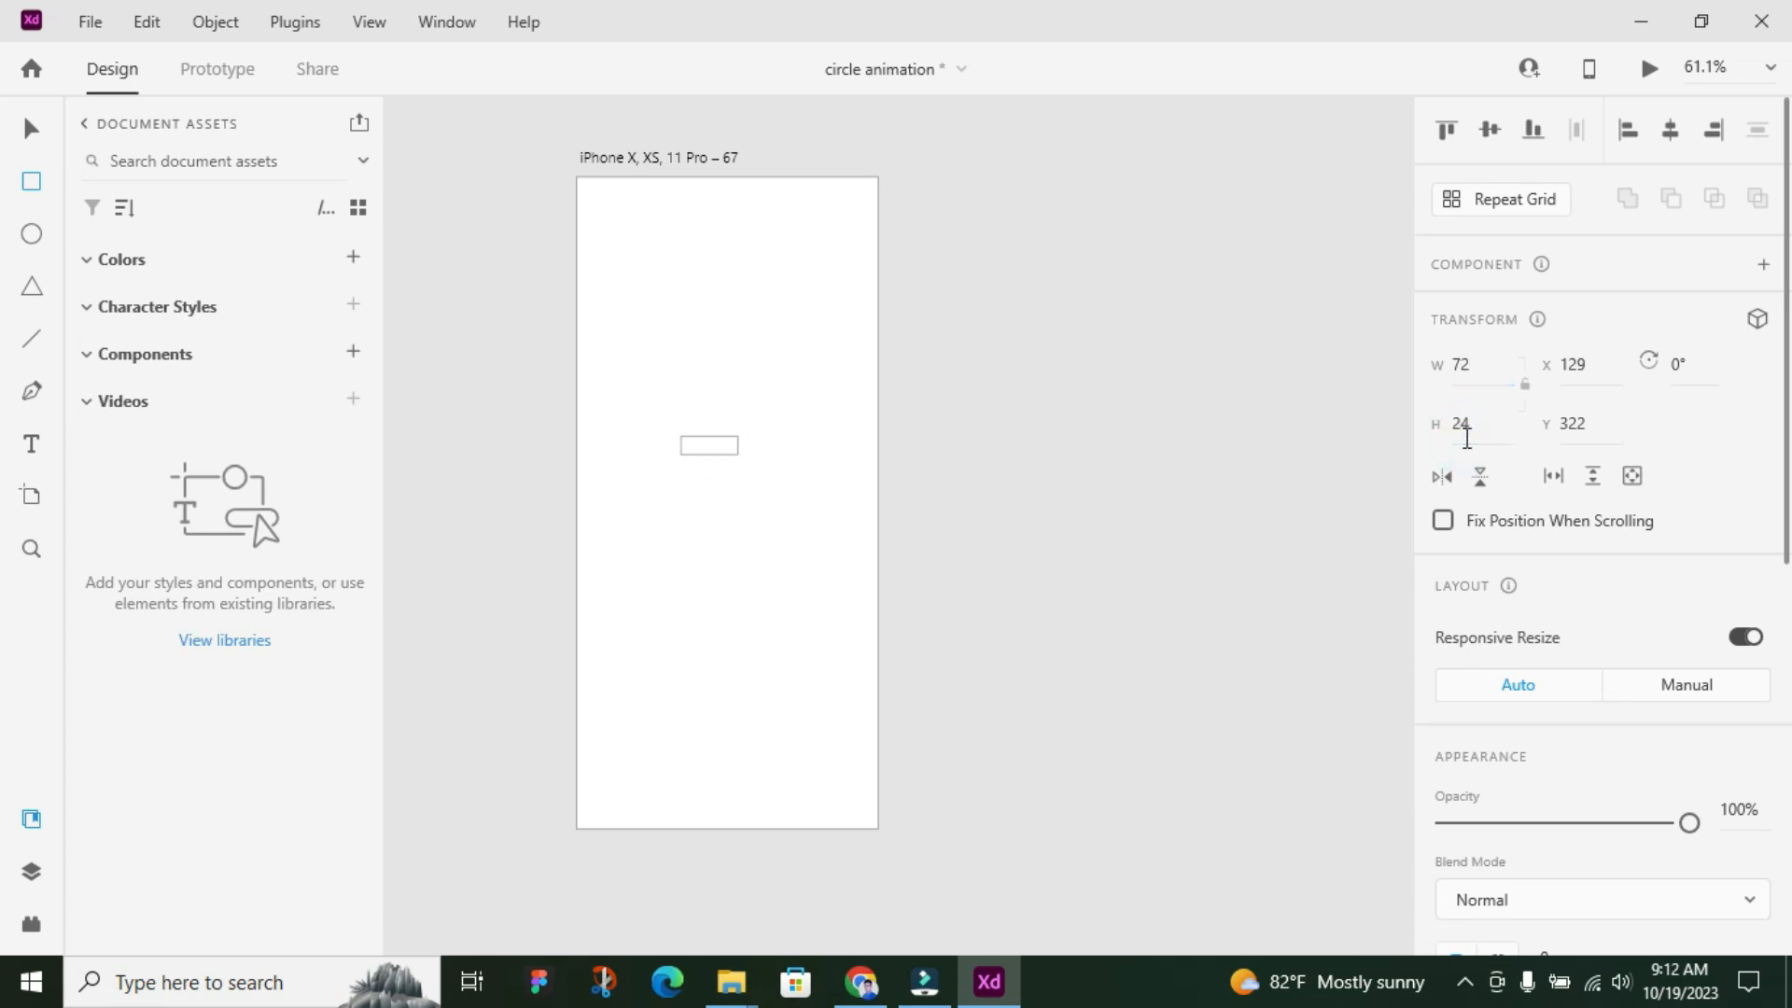
Round the rectangle's corners with a radius of 12 and turn off its fill
{"action": "scroll", "coordinate": [1591, 700], "scroll_direction": "down", "scroll_amount": 3}
{"action": "left_click", "coordinate": [1561, 719]}
{"action": "key", "text": "Return"}
{"action": "left_click", "coordinate": [1446, 780]}
Apply the saved blue swatch to the rectangle's border and increase the border size
{"action": "left_click", "coordinate": [1498, 841]}
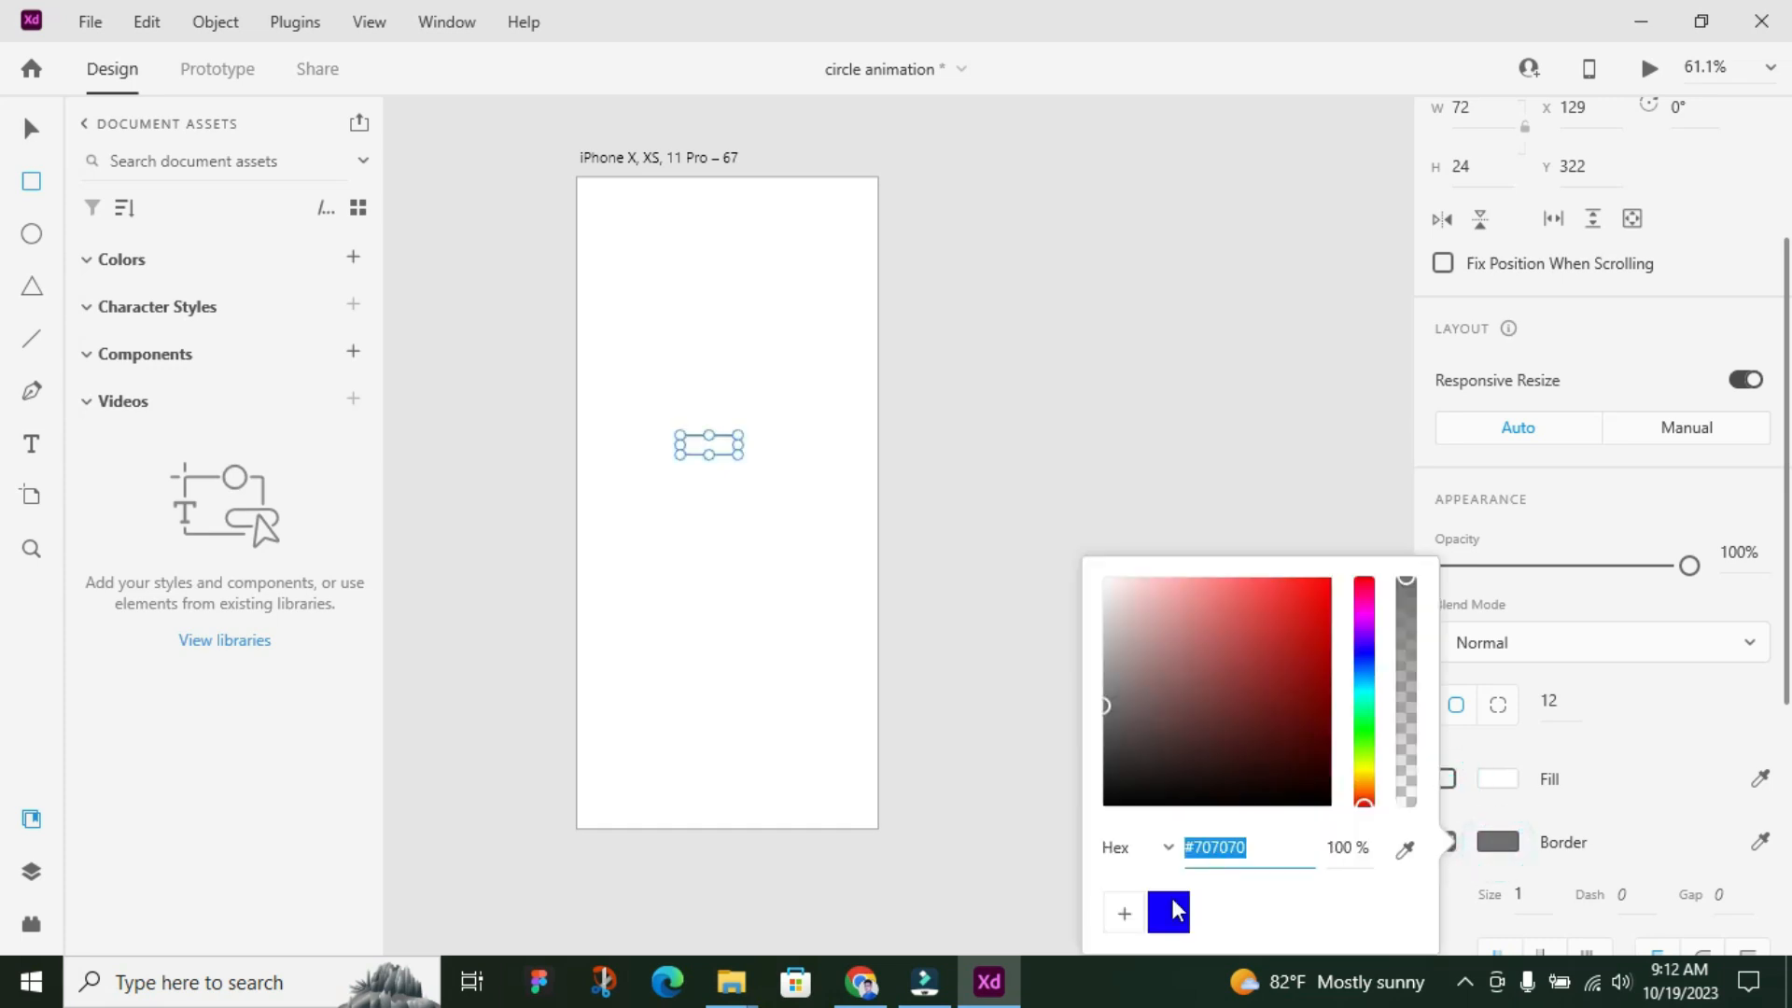
{"action": "left_click", "coordinate": [1169, 919]}
{"action": "left_click", "coordinate": [1498, 842]}
{"action": "left_click", "coordinate": [1539, 892]}
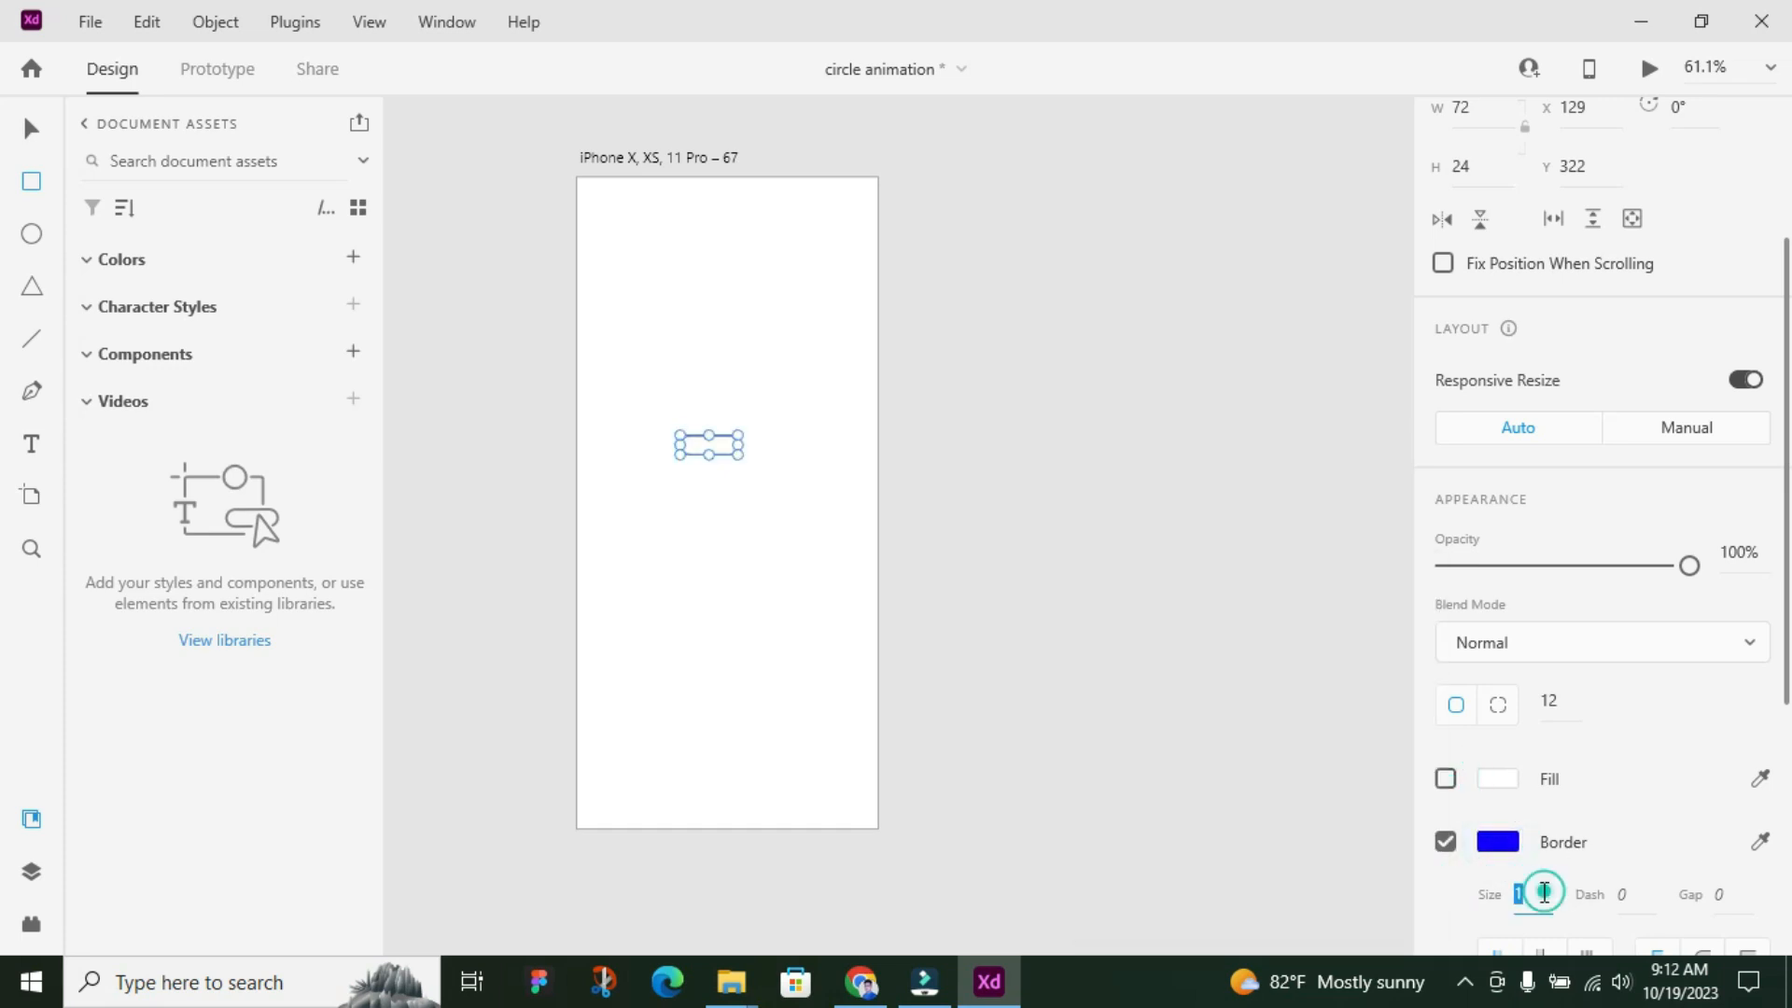
{"action": "key", "text": "Up"}
{"action": "key", "text": "Return"}
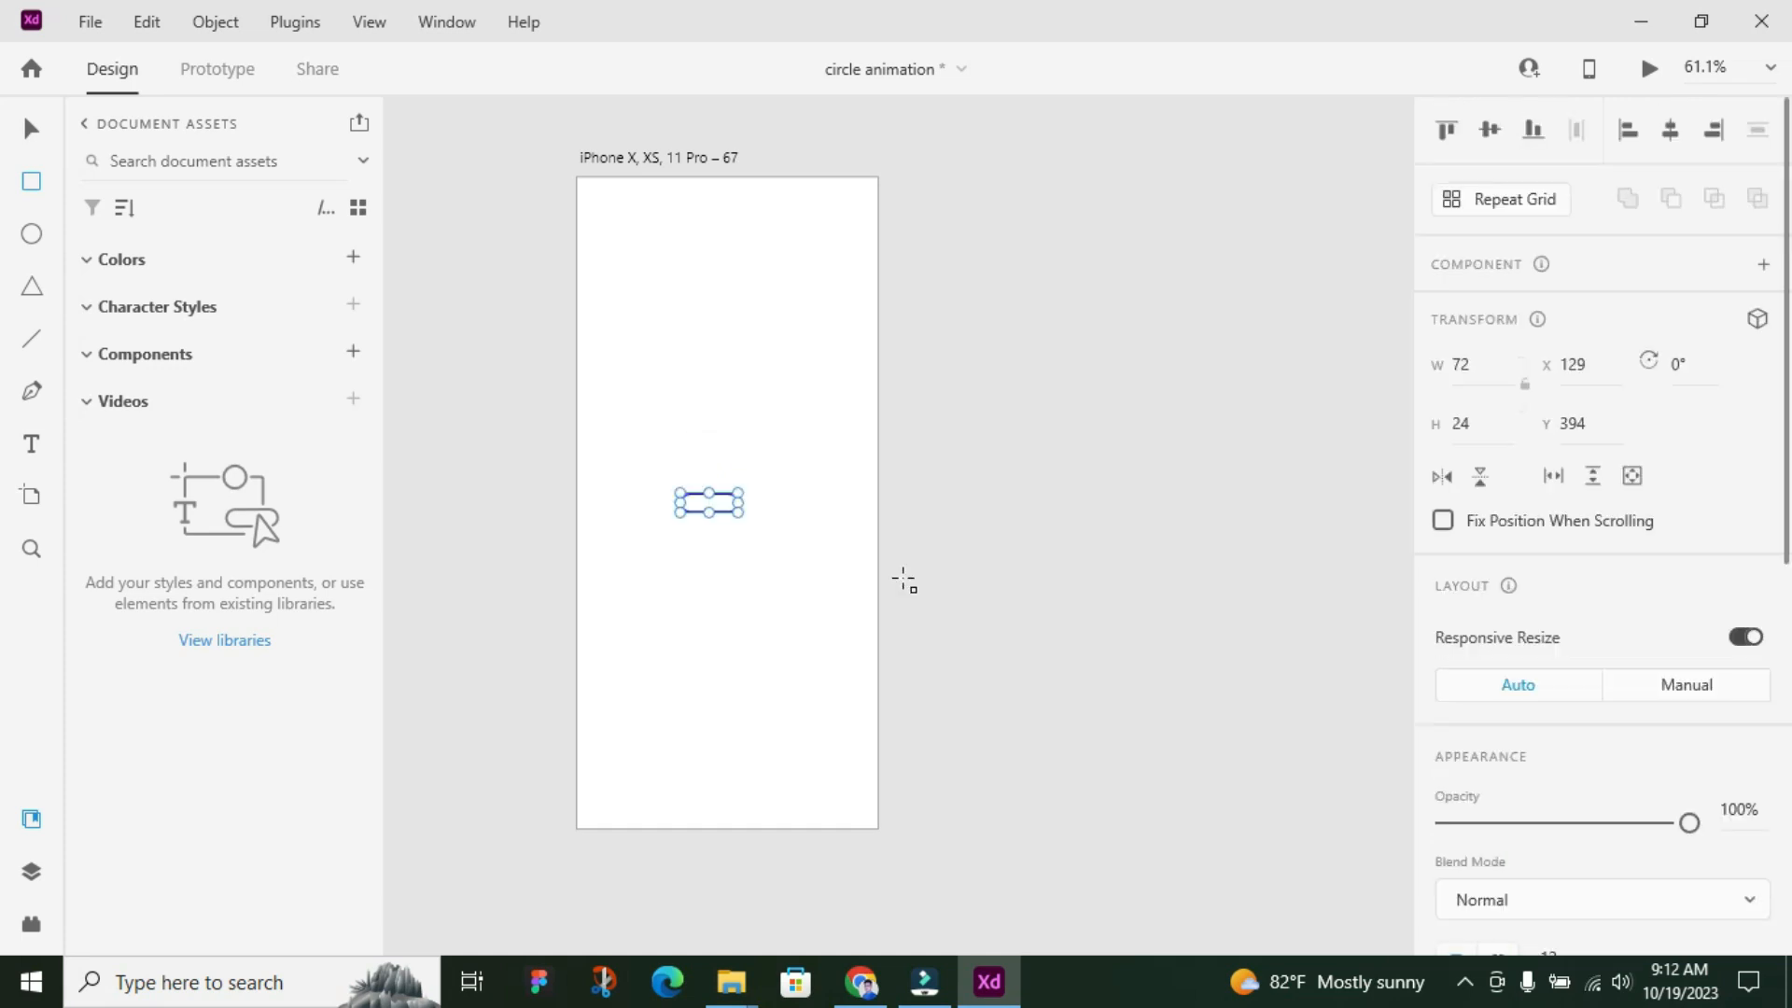
{"action": "key", "text": "ctrl+z"}
Center the blue pill vertically and horizontally on the artboard
{"action": "scroll", "coordinate": [1726, 495], "scroll_direction": "down", "scroll_amount": 3}
{"action": "scroll", "coordinate": [1631, 513], "scroll_direction": "up", "scroll_amount": 3}
{"action": "left_click", "coordinate": [1490, 131]}
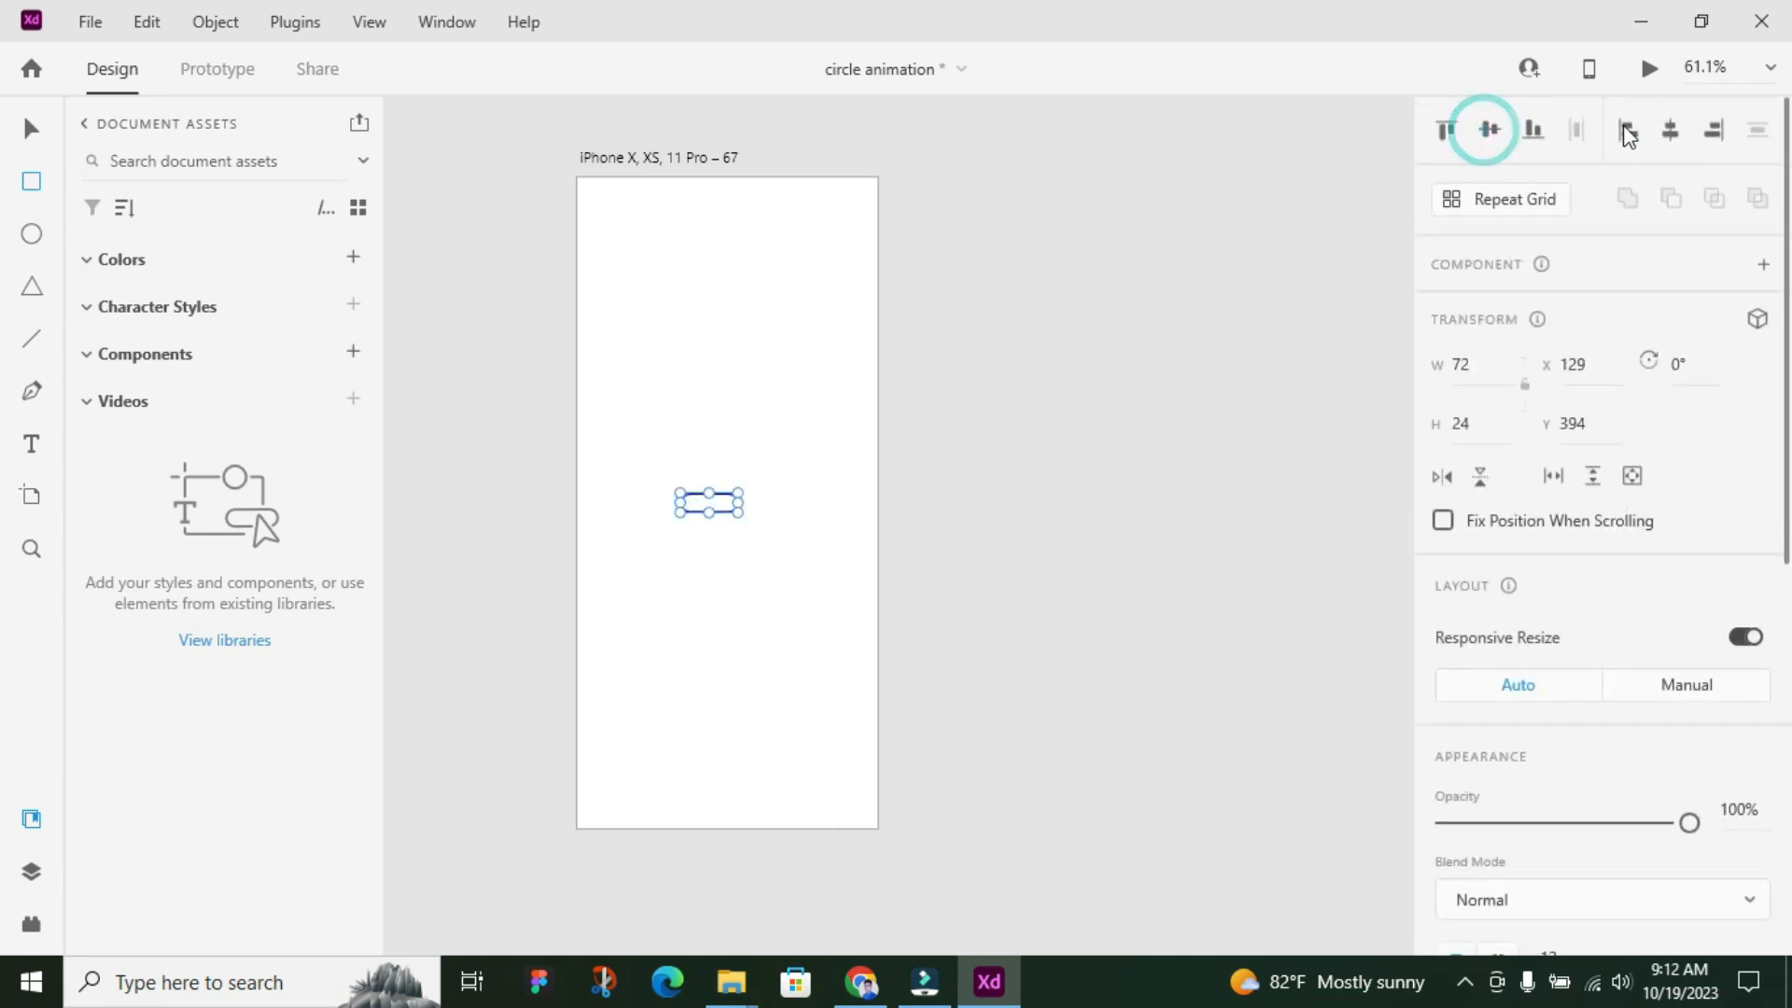
{"action": "left_click", "coordinate": [1670, 130]}
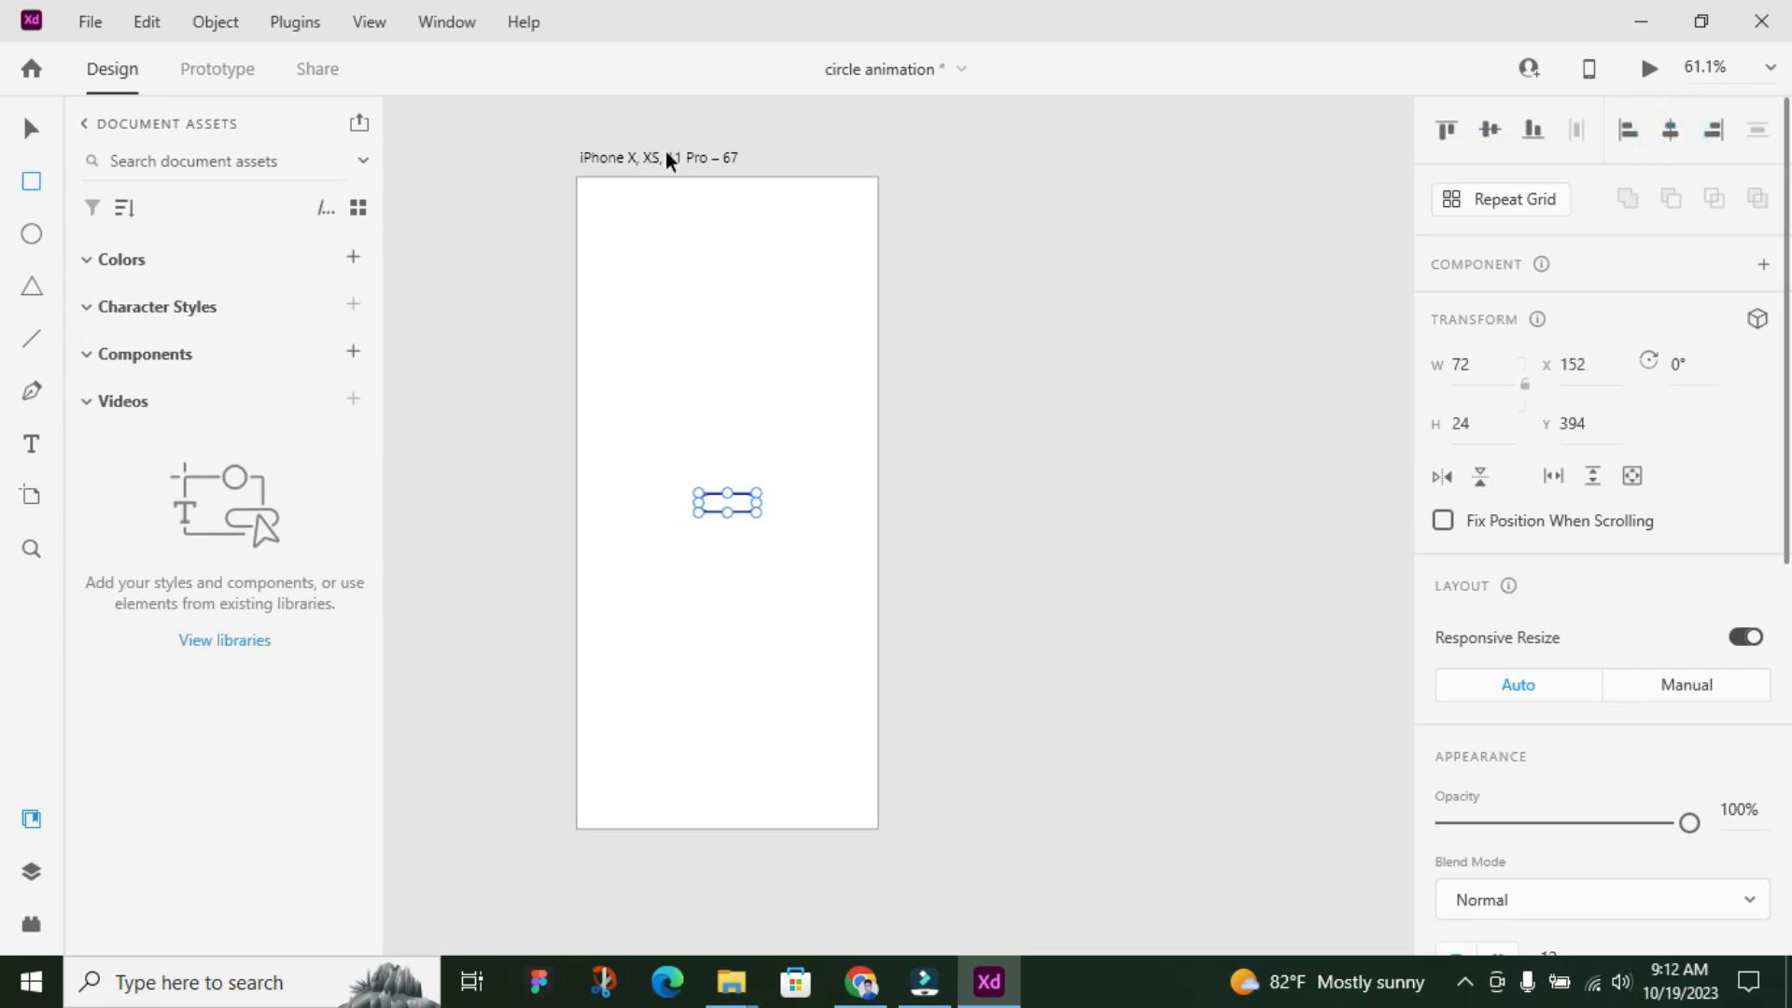
Duplicate the pill straight below the original, placing the copy at Y 442
{"action": "left_click", "coordinate": [28, 132]}
{"action": "scroll", "coordinate": [645, 536], "scroll_direction": "up", "scroll_amount": 5}
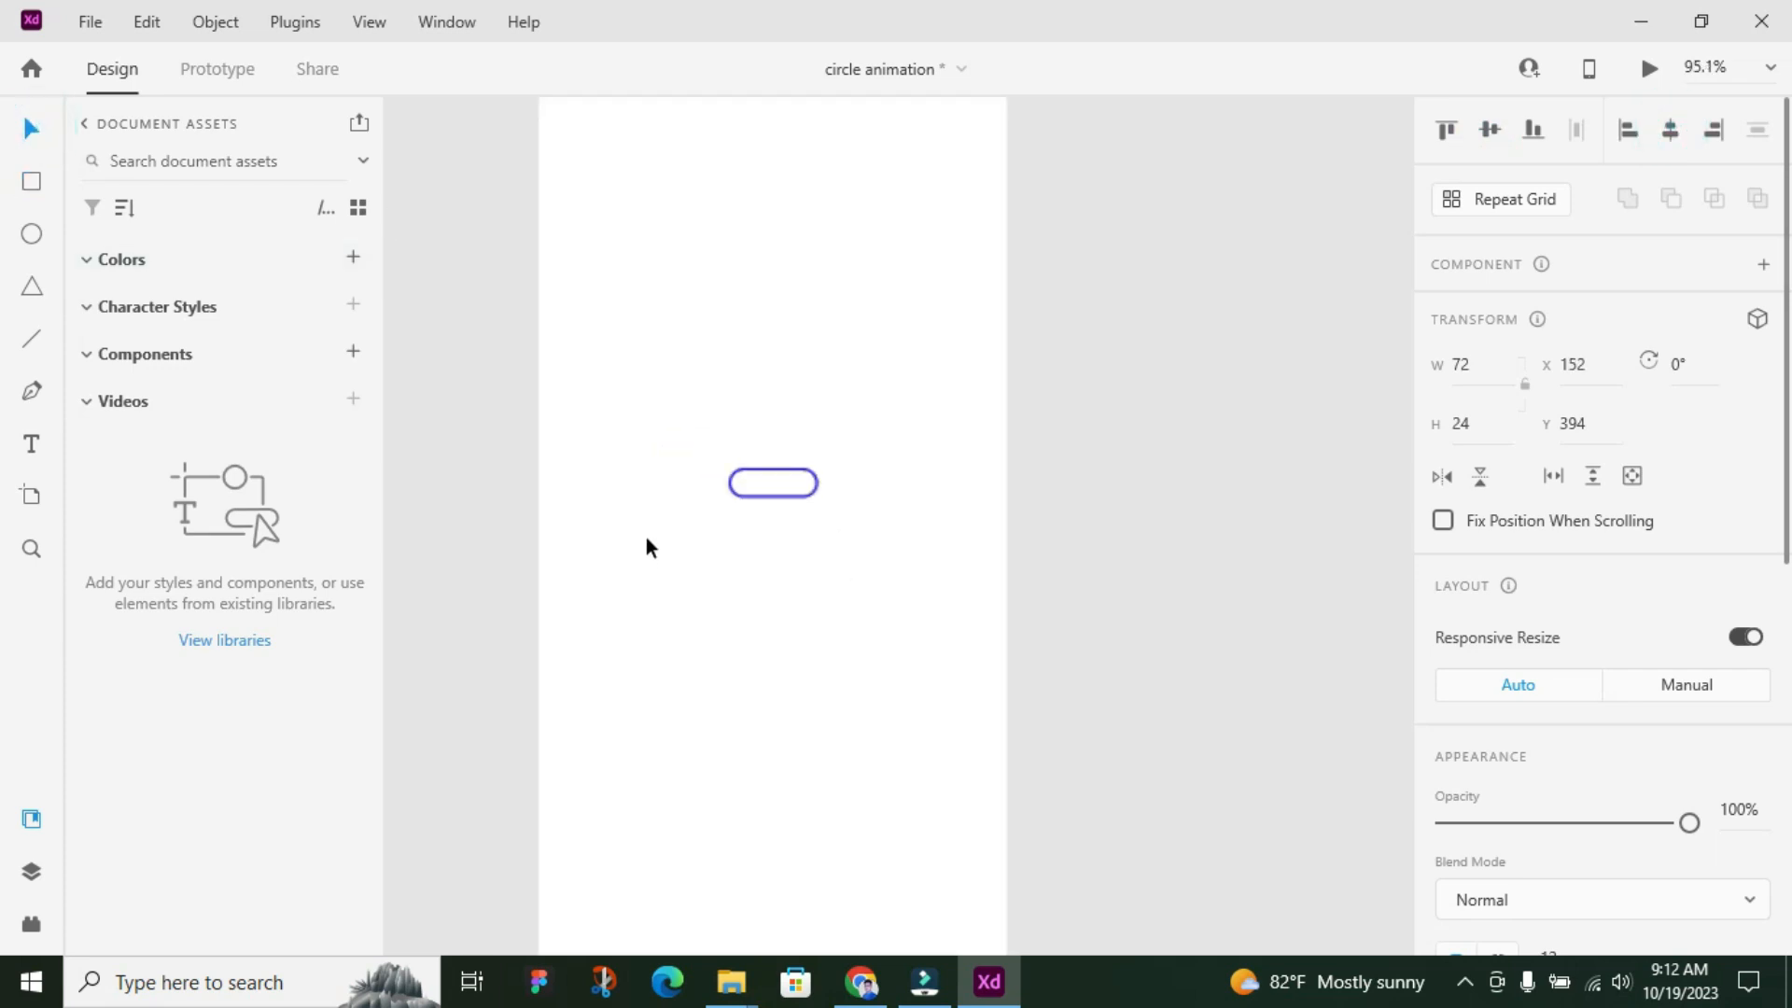
{"action": "left_click", "coordinate": [913, 336]}
{"action": "left_click_drag", "start_coordinate": [700, 390], "coordinate": [936, 551]}
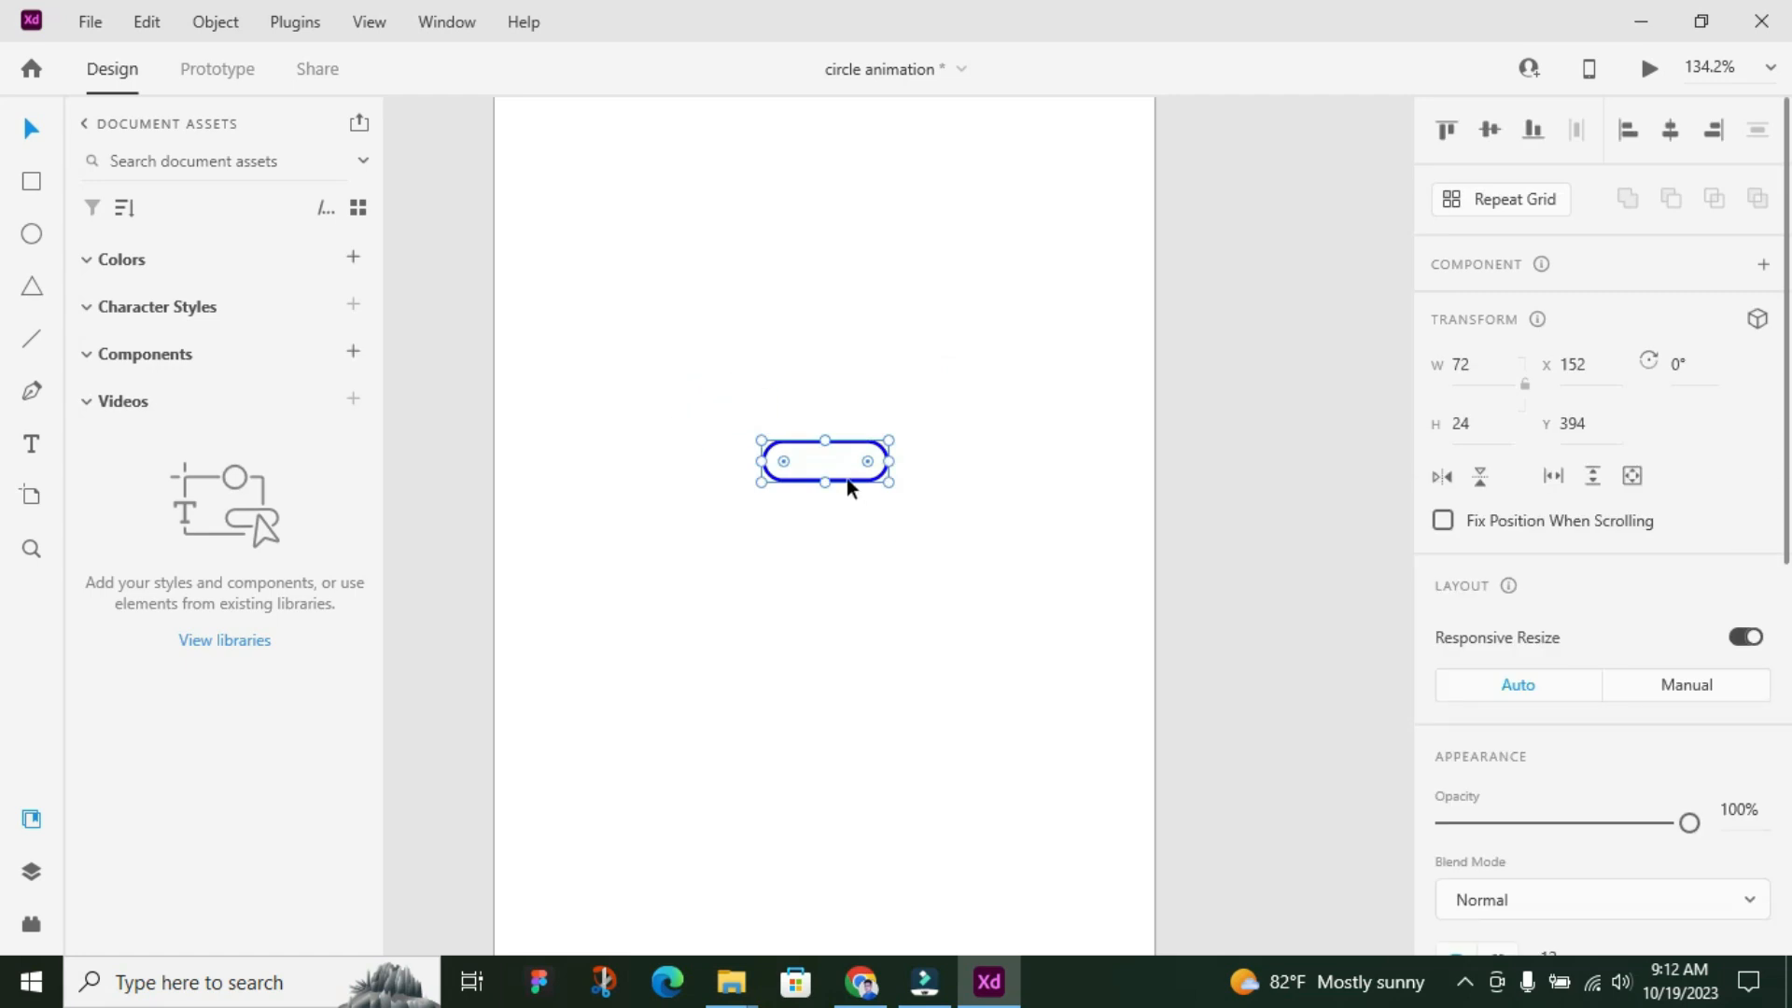
{"action": "left_click_drag", "start_coordinate": [847, 478], "coordinate": [819, 559]}
{"action": "key", "text": "Down"}
Shrink the lower pill from its right side to a 24 by 24 circle and duplicate it horizontally under the upper pill's right end
{"action": "scroll", "coordinate": [895, 545], "scroll_direction": "up", "scroll_amount": 3}
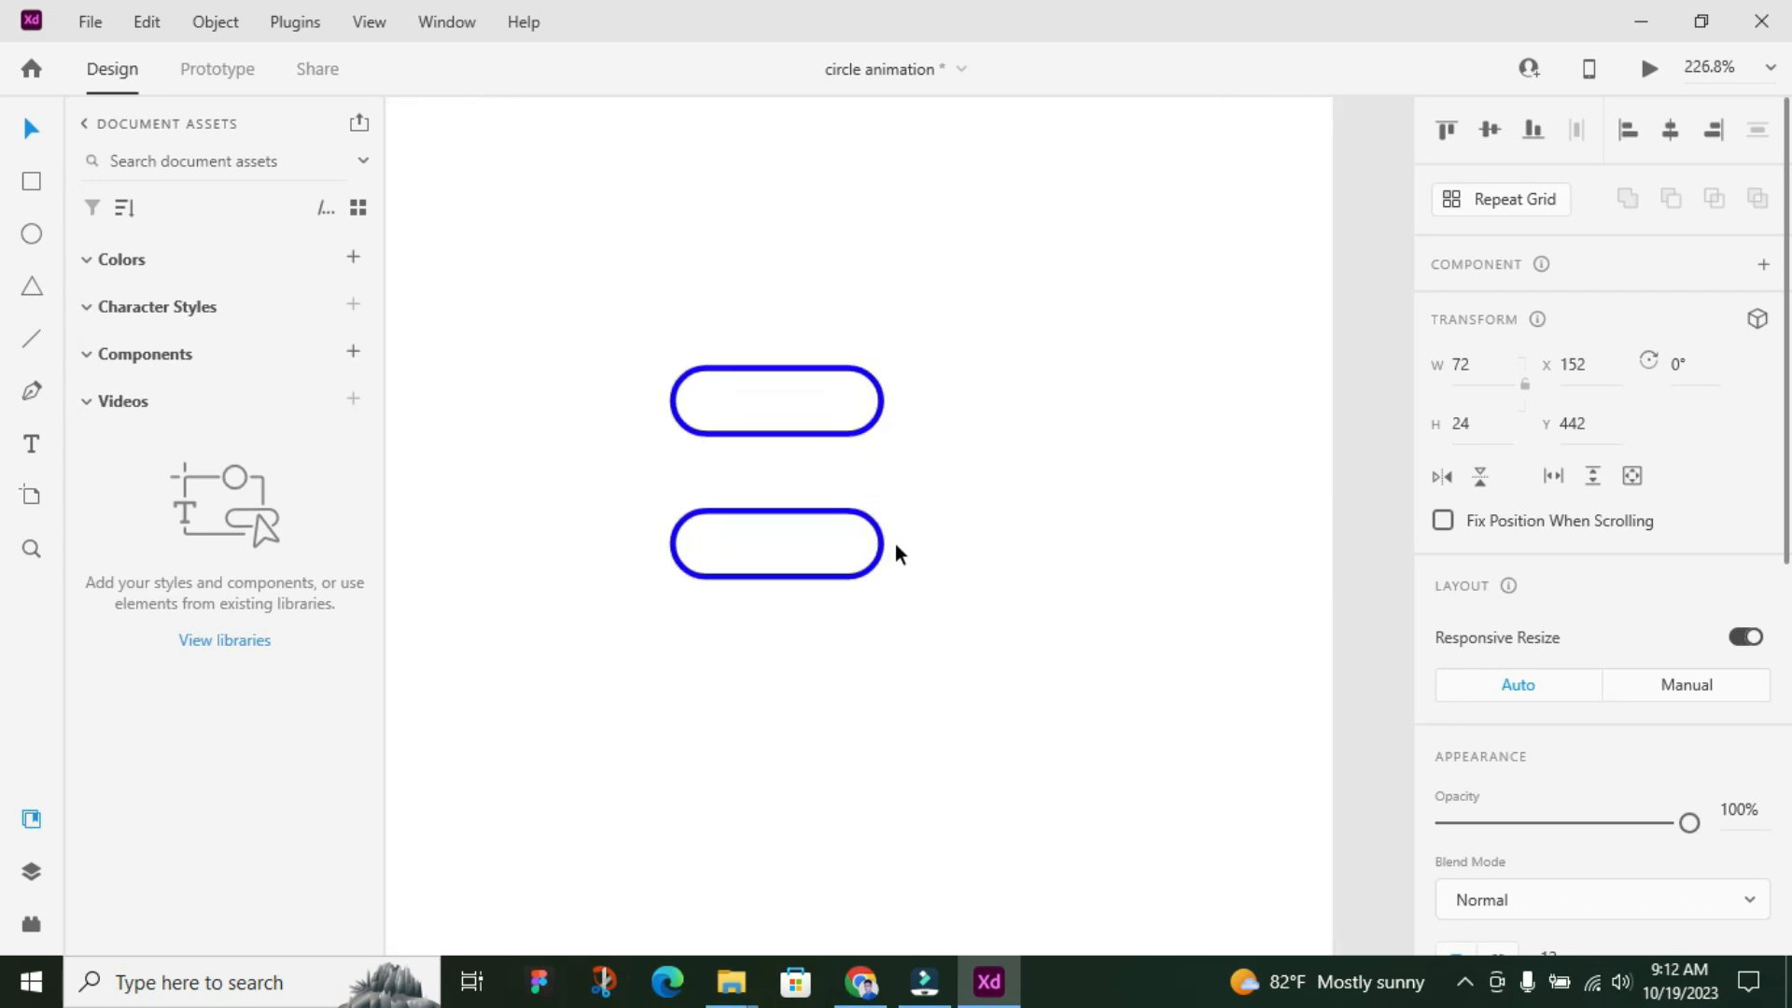
{"action": "left_click_drag", "start_coordinate": [884, 545], "coordinate": [744, 559]}
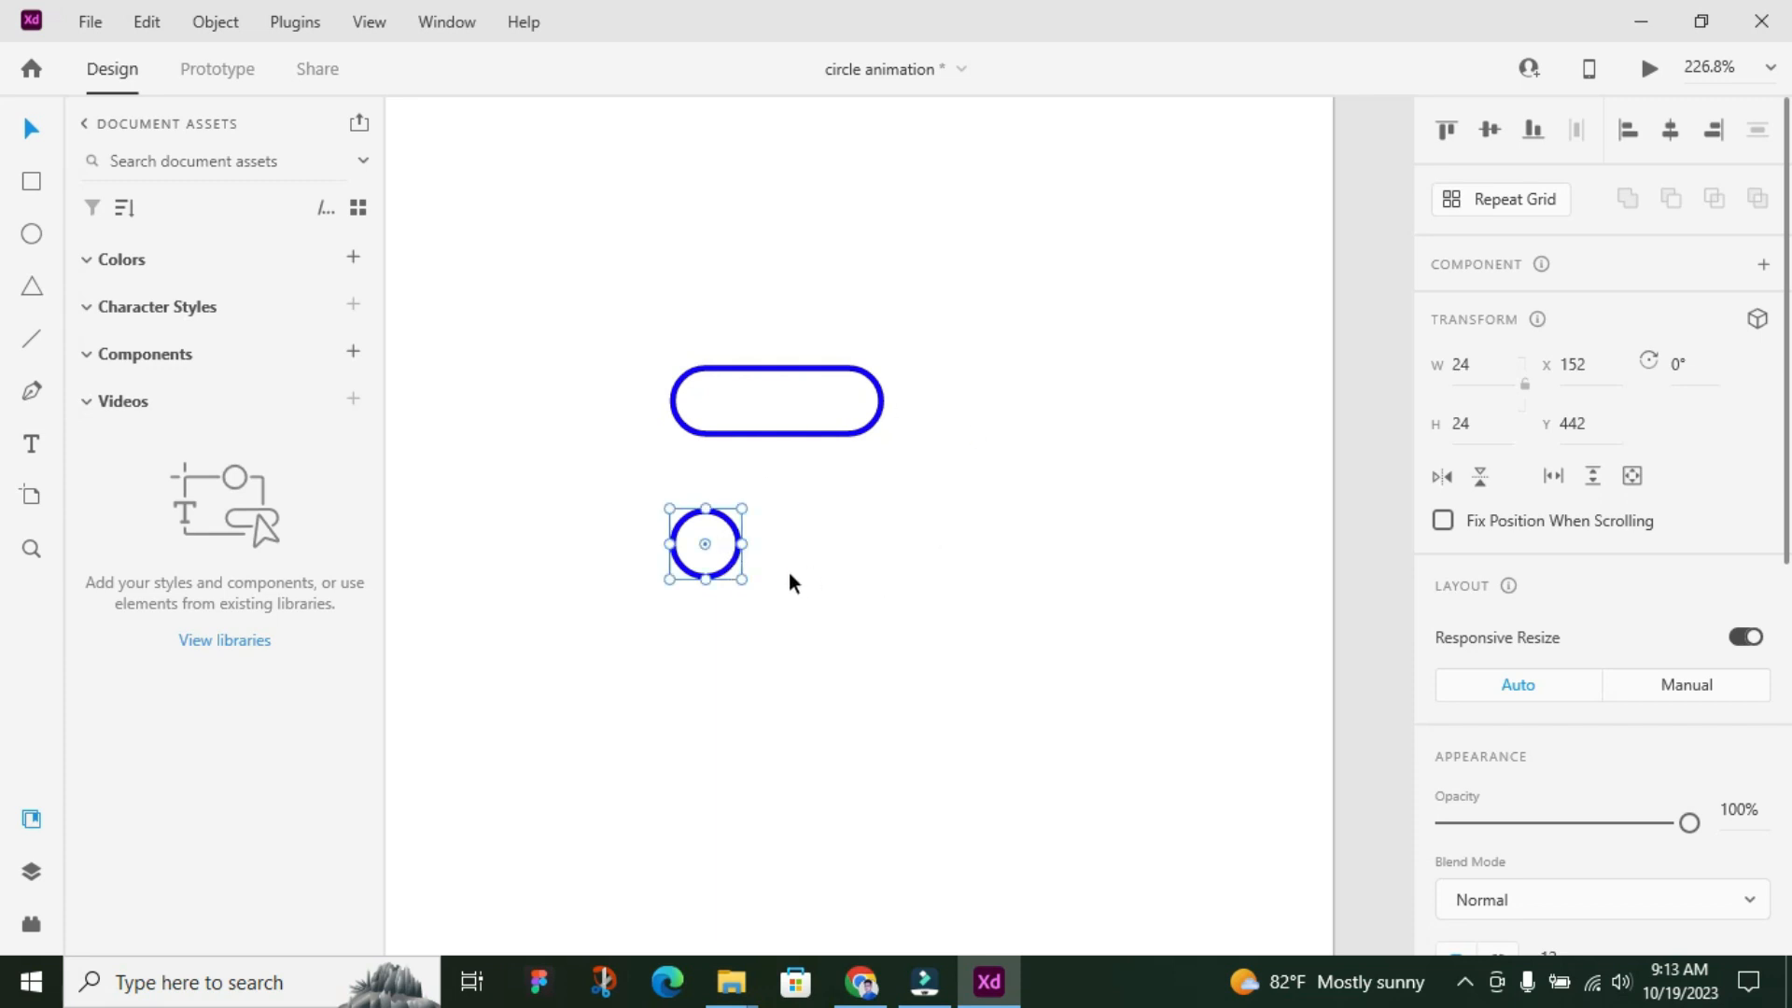
{"action": "key", "text": "alt"}
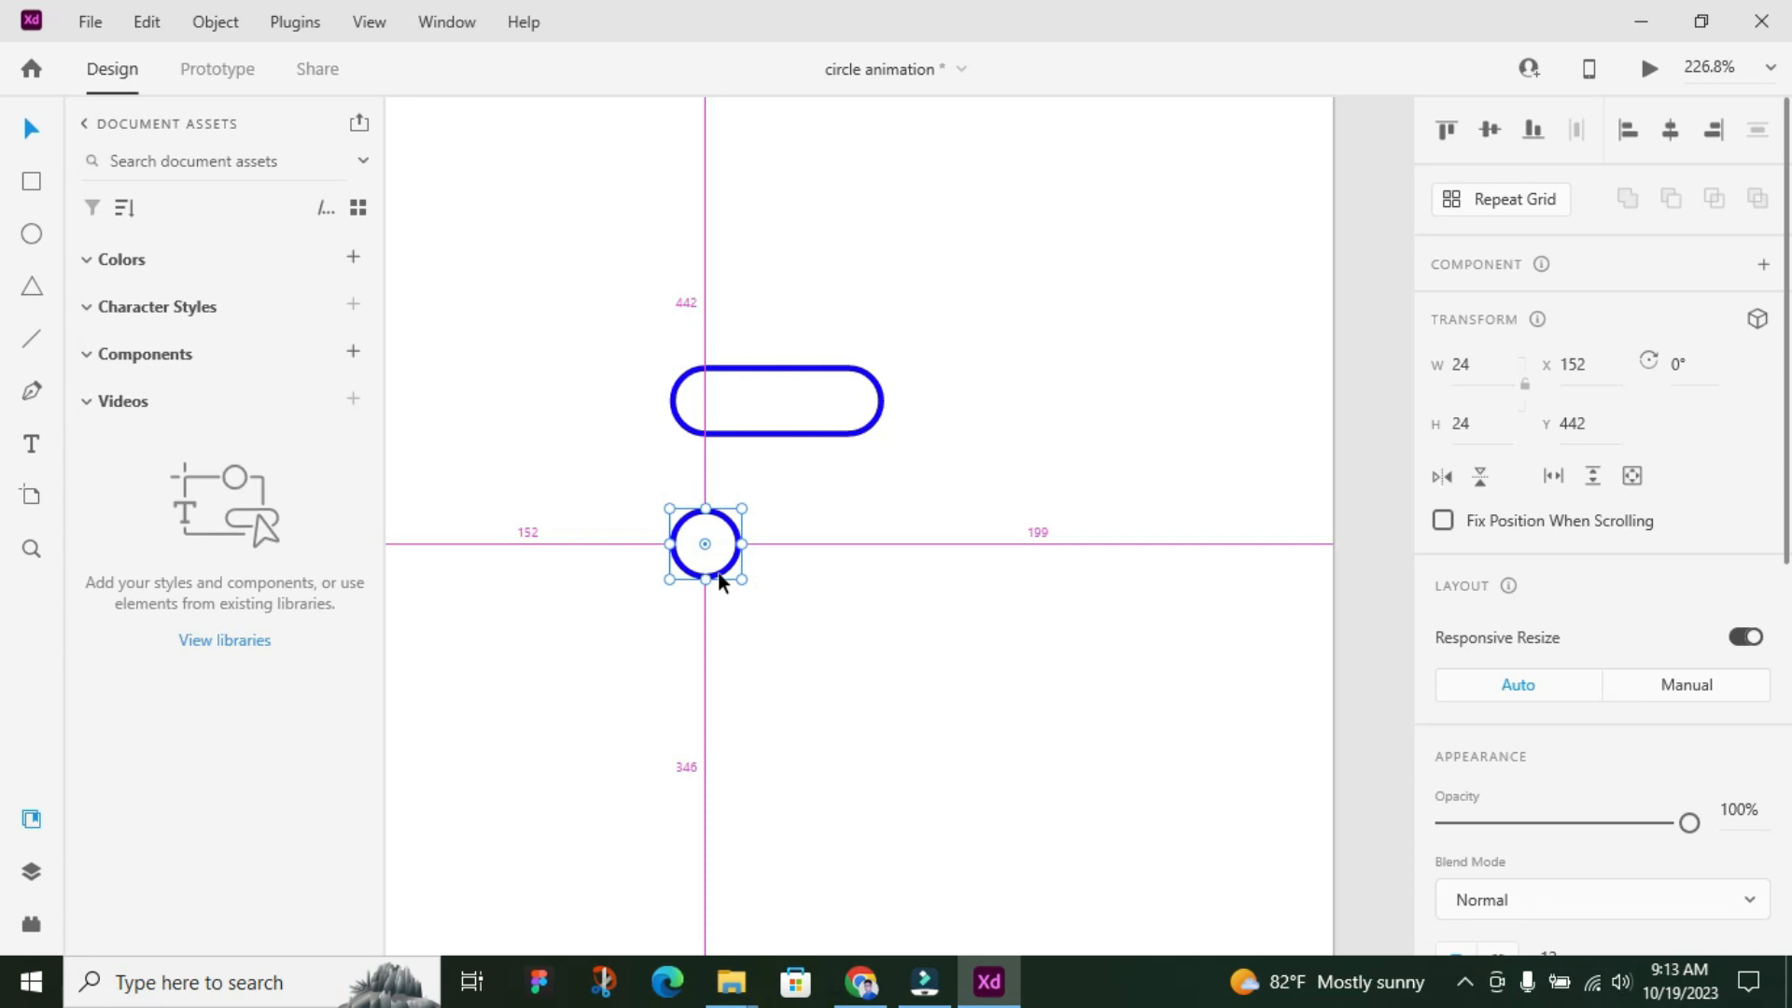
{"action": "left_click_drag", "start_coordinate": [724, 579], "coordinate": [865, 580]}
{"action": "left_click", "coordinate": [1000, 579]}
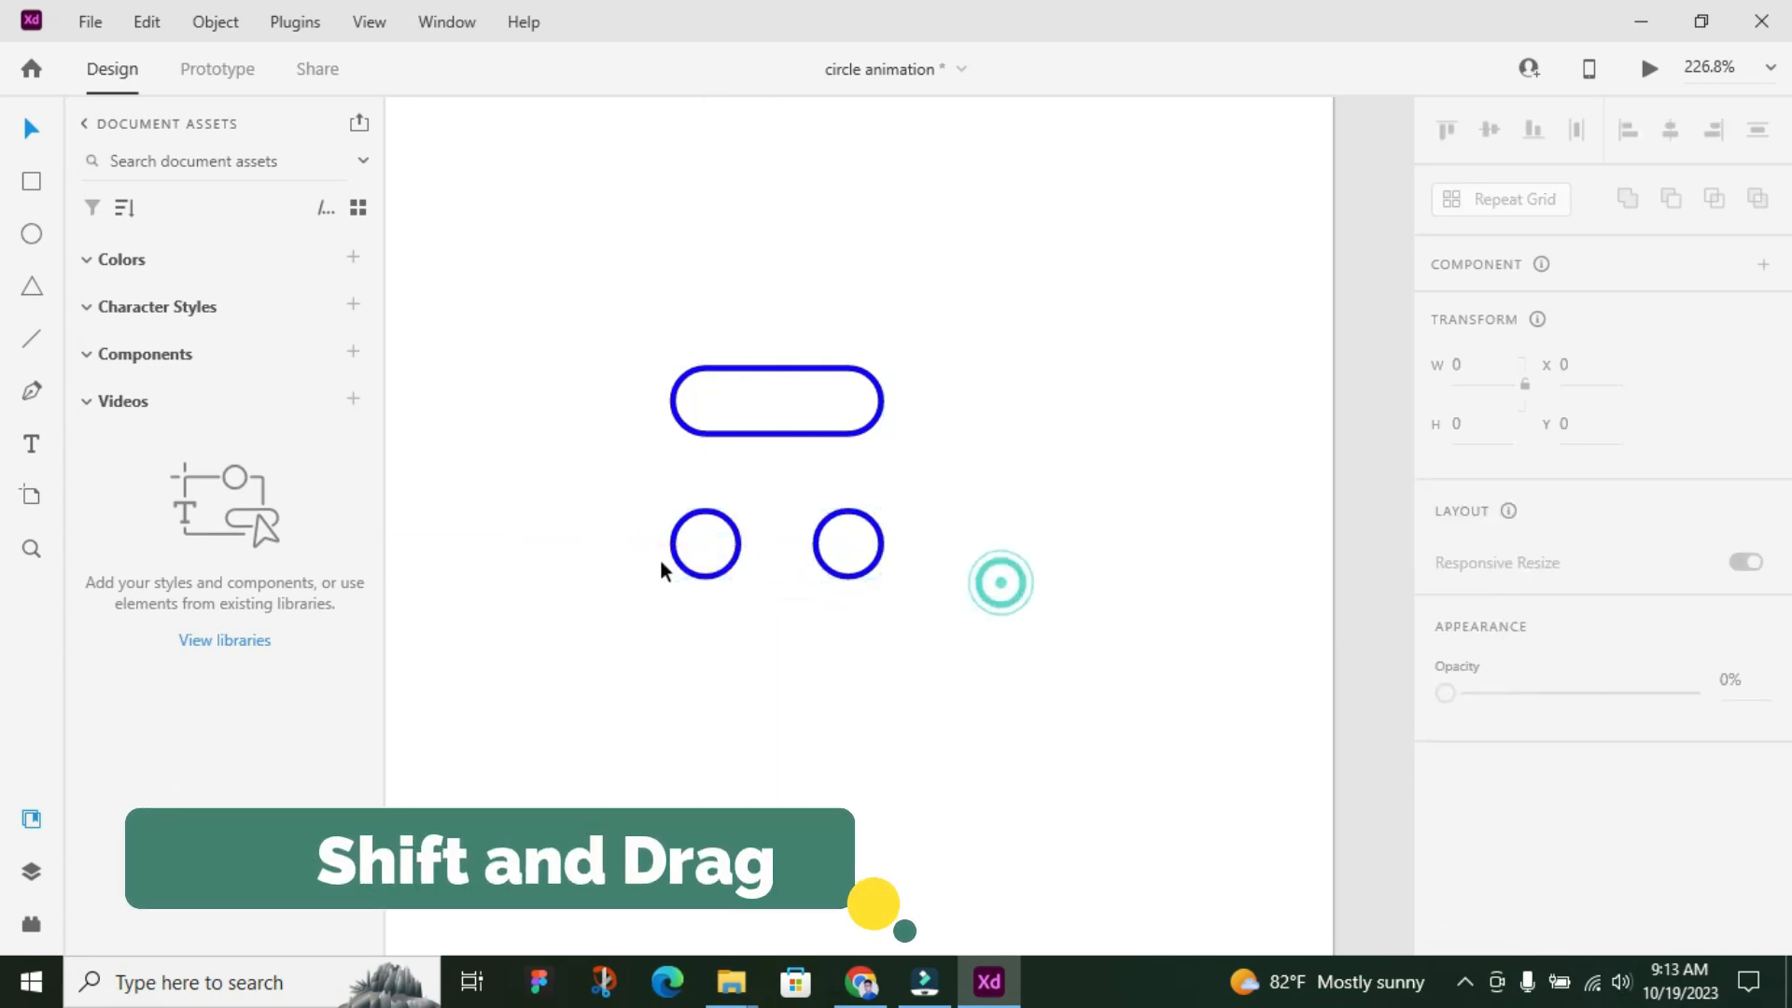
Duplicate the artboard containing the pill and two circles
{"action": "scroll", "coordinate": [659, 558], "scroll_direction": "down", "scroll_amount": 5}
{"action": "left_click", "coordinate": [622, 166]}
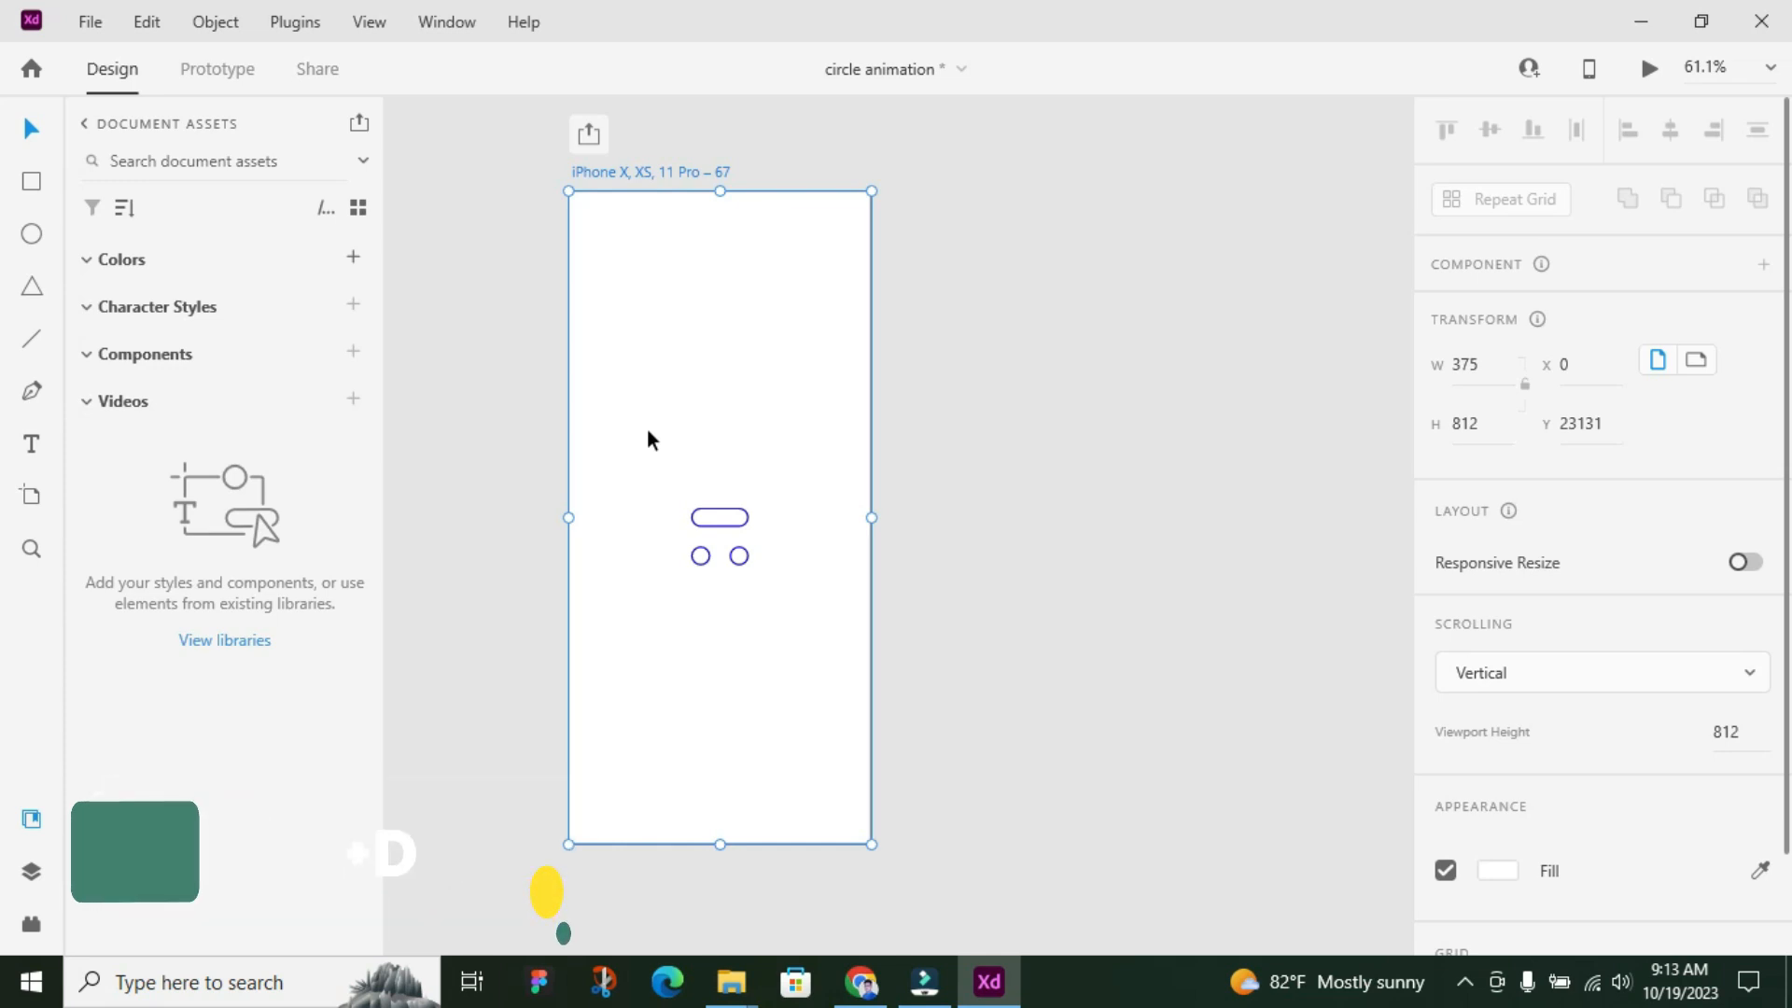
{"action": "key", "text": "ctrl+d"}
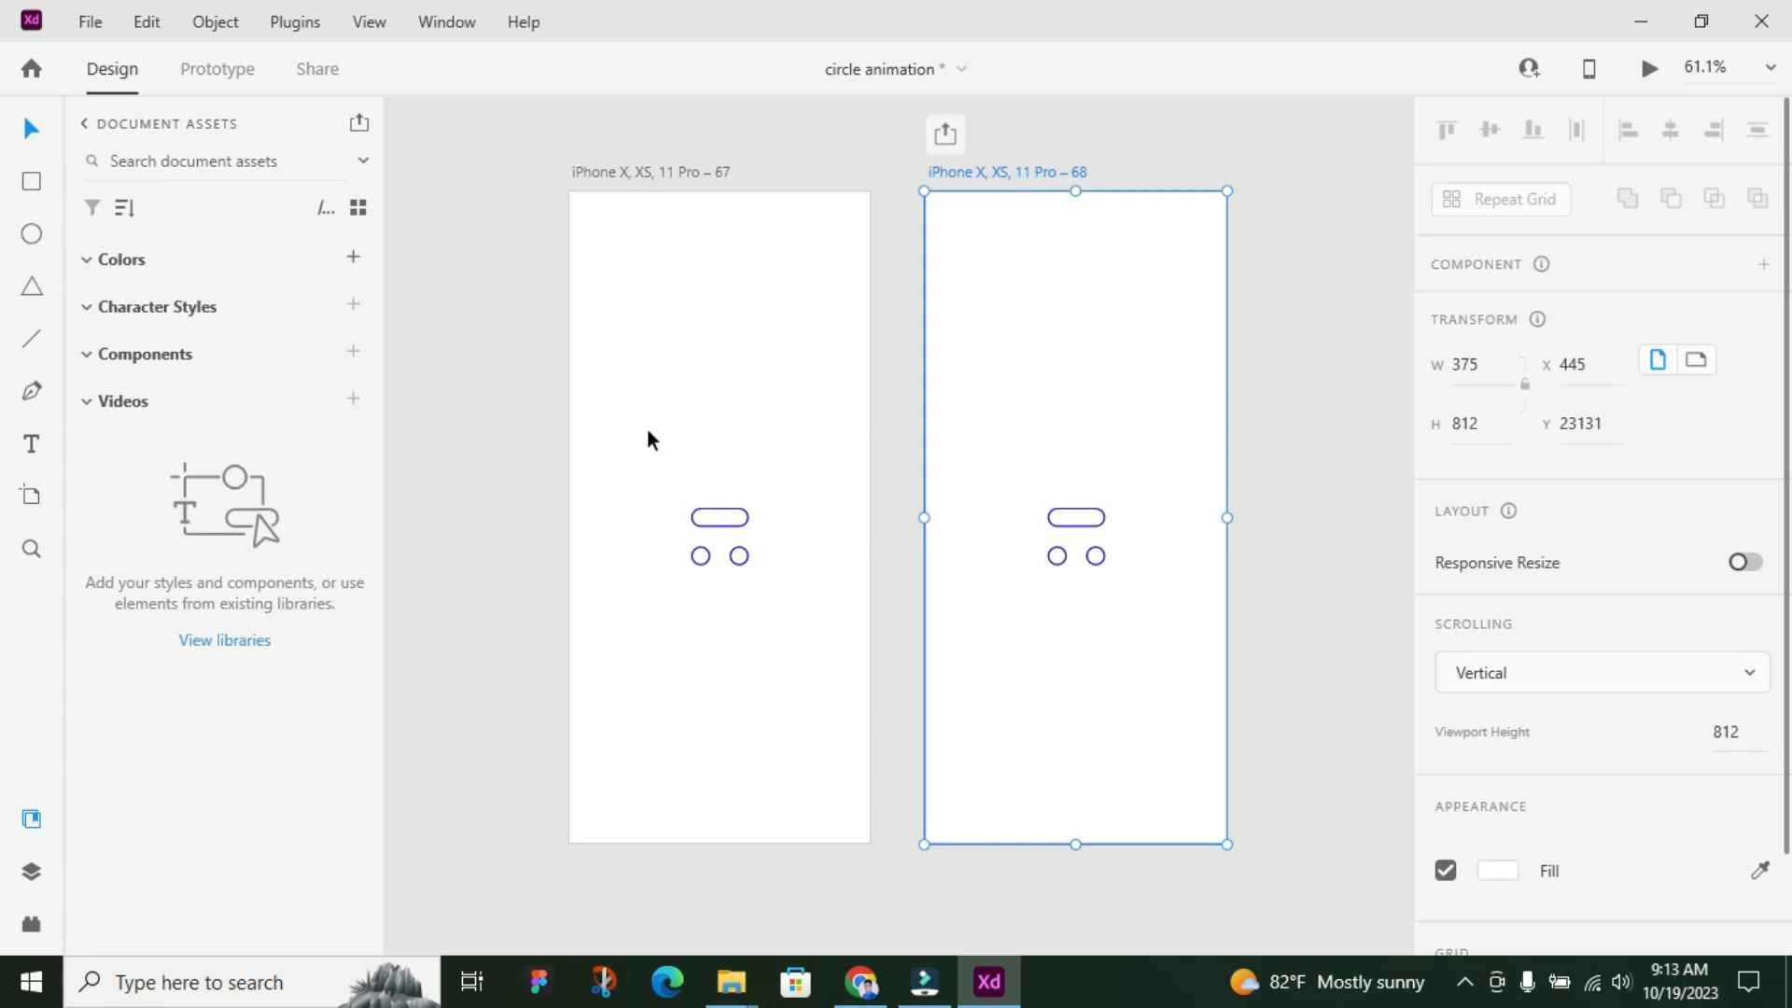
On the second artboard, shrink the upper pill from its left side to a 24 wide circle at X 200
{"action": "scroll", "coordinate": [944, 507], "scroll_direction": "up", "scroll_amount": 5}
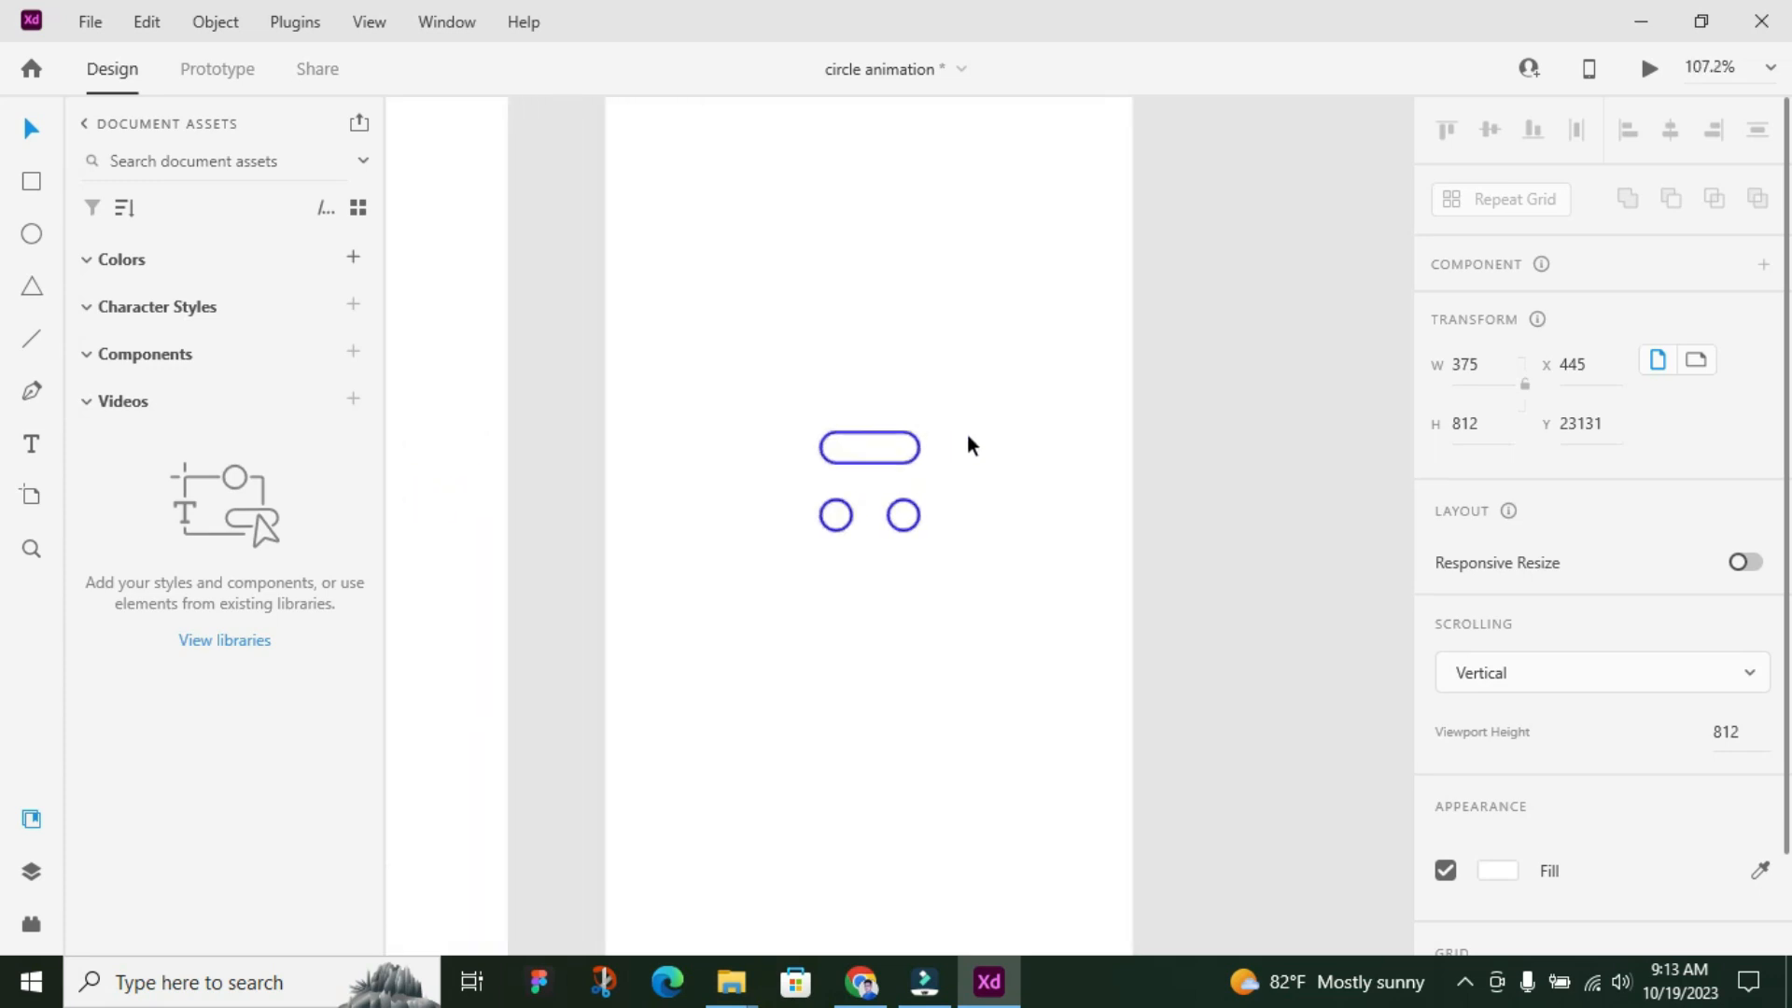
{"action": "scroll", "coordinate": [968, 438], "scroll_direction": "up", "scroll_amount": 2}
{"action": "left_click", "coordinate": [905, 455]}
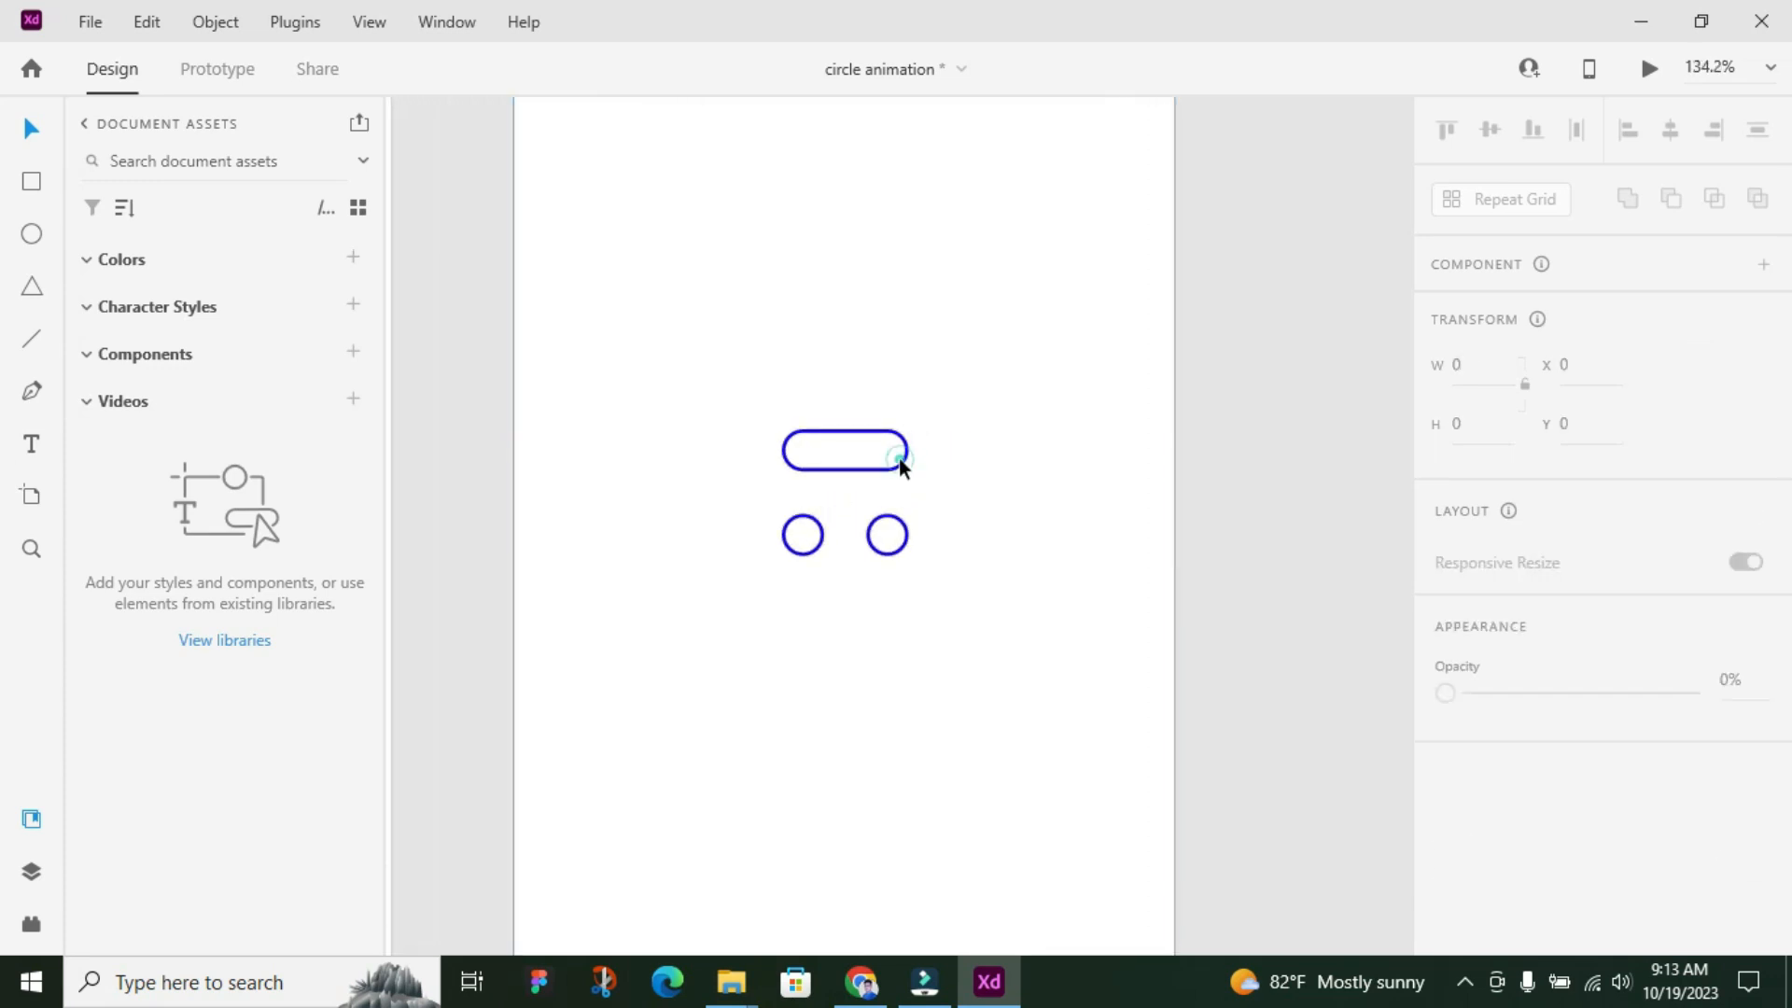
{"action": "scroll", "coordinate": [907, 461], "scroll_direction": "up", "scroll_amount": 2}
{"action": "scroll", "coordinate": [907, 462], "scroll_direction": "up", "scroll_amount": 3}
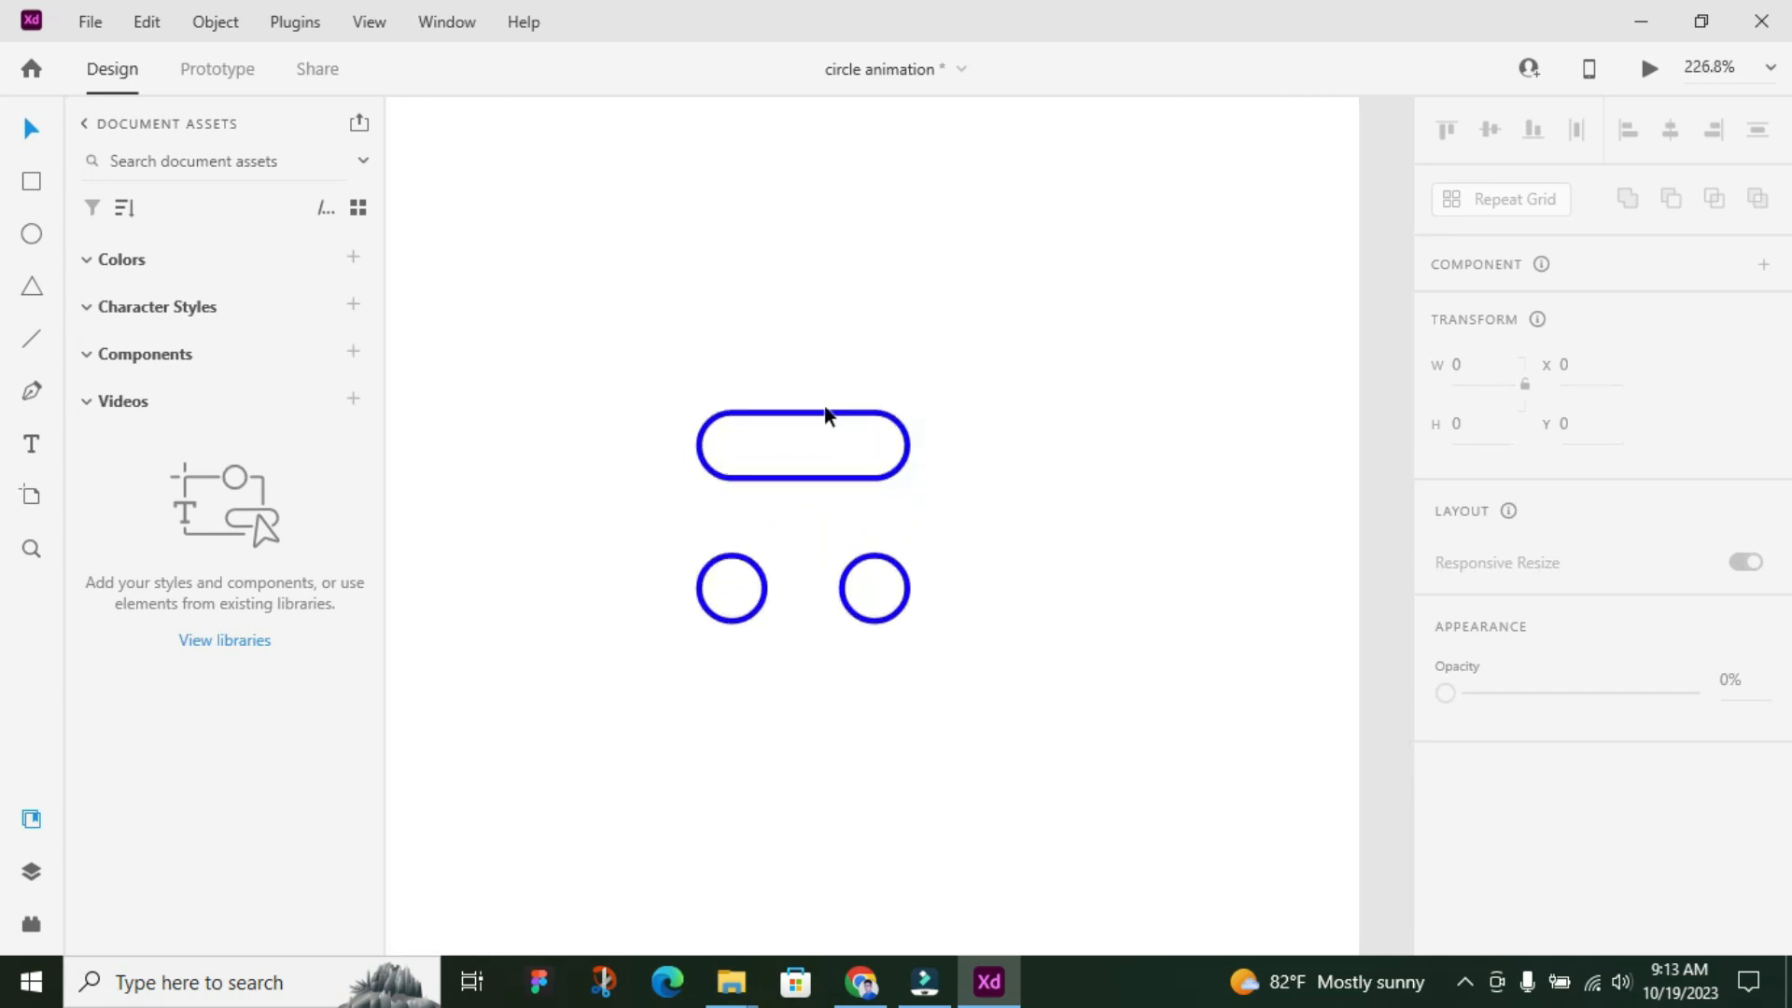
{"action": "left_click", "coordinate": [741, 450]}
{"action": "scroll", "coordinate": [712, 444], "scroll_direction": "up", "scroll_amount": 3}
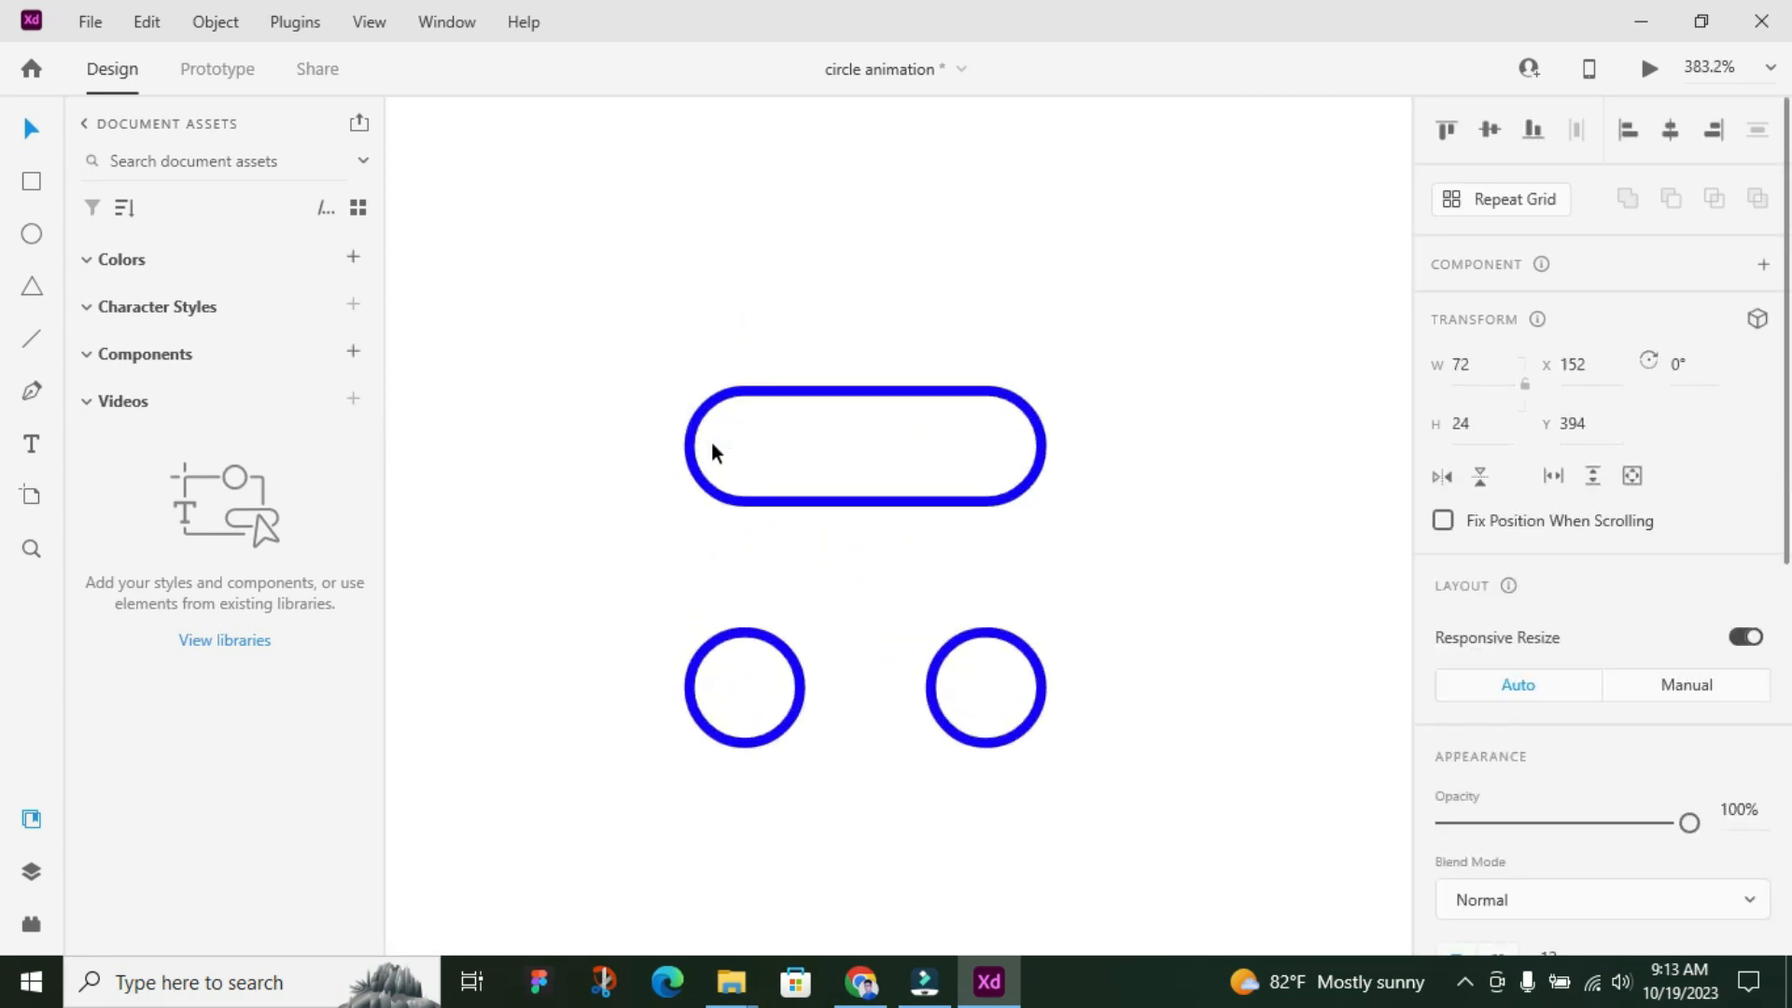
{"action": "left_click_drag", "start_coordinate": [684, 445], "coordinate": [931, 453]}
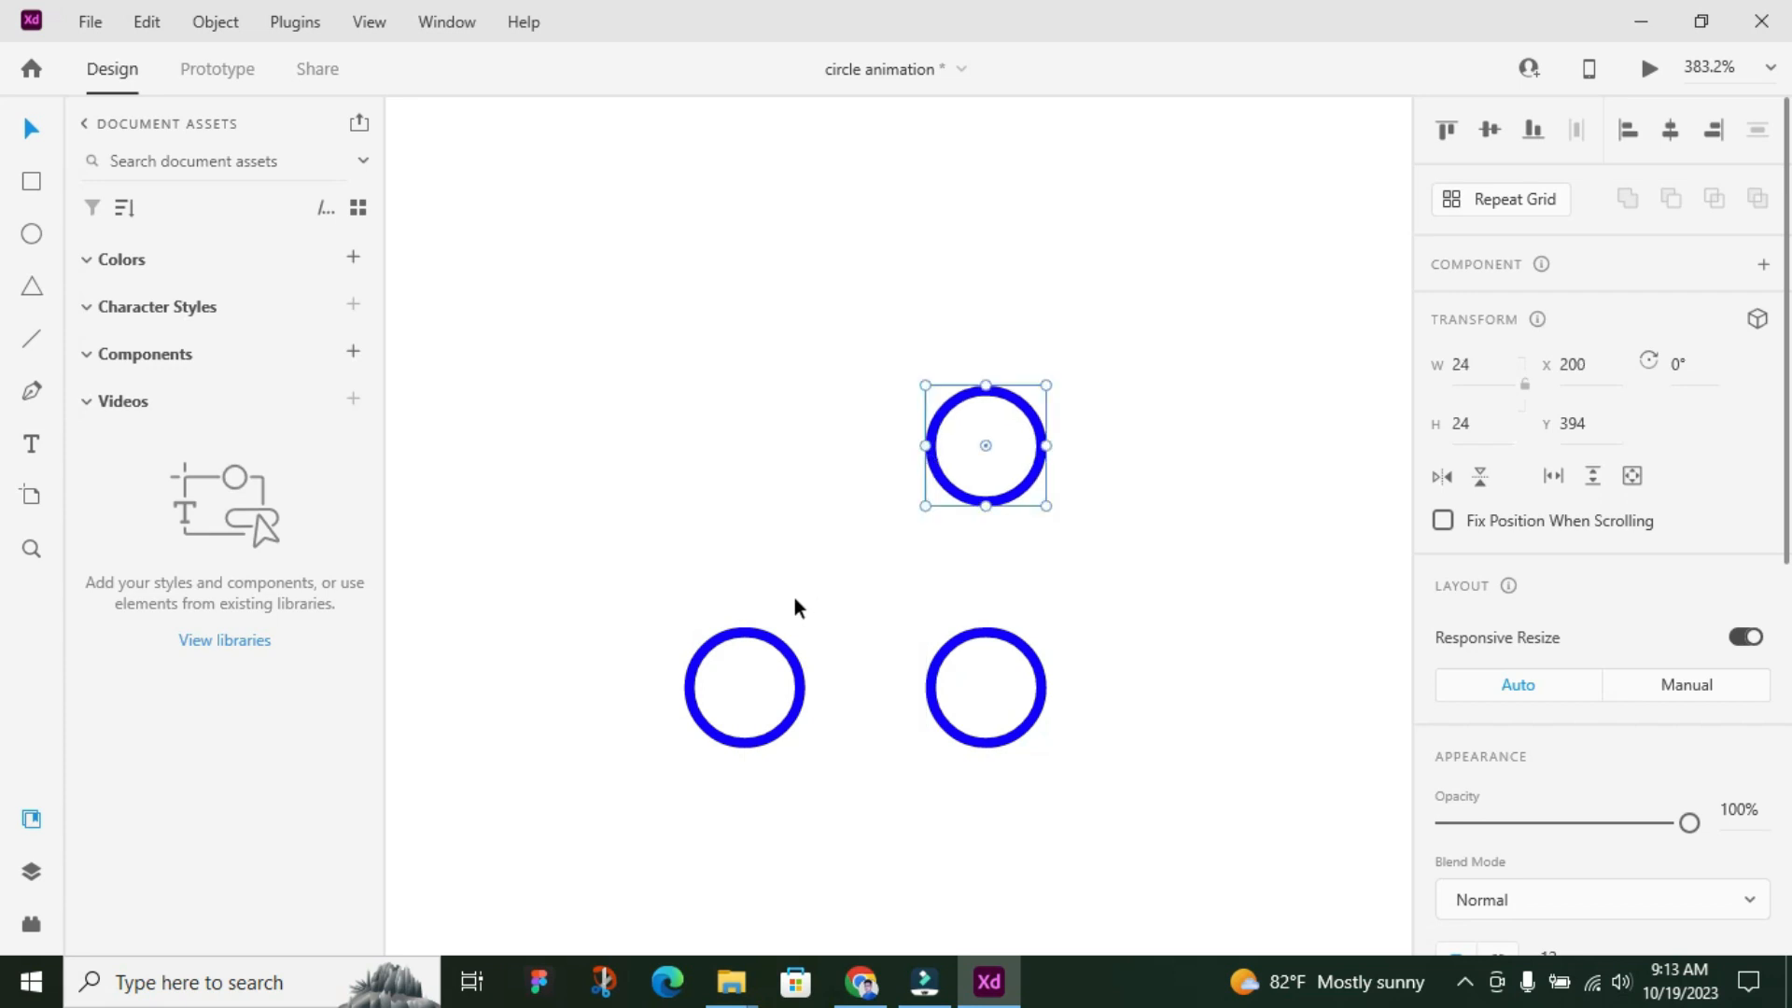
Stretch the lower-left circle upward into a vertical pill 72 high, level with the upper circle, and deselect it
{"action": "left_click", "coordinate": [762, 644]}
{"action": "left_click_drag", "start_coordinate": [748, 627], "coordinate": [760, 389]}
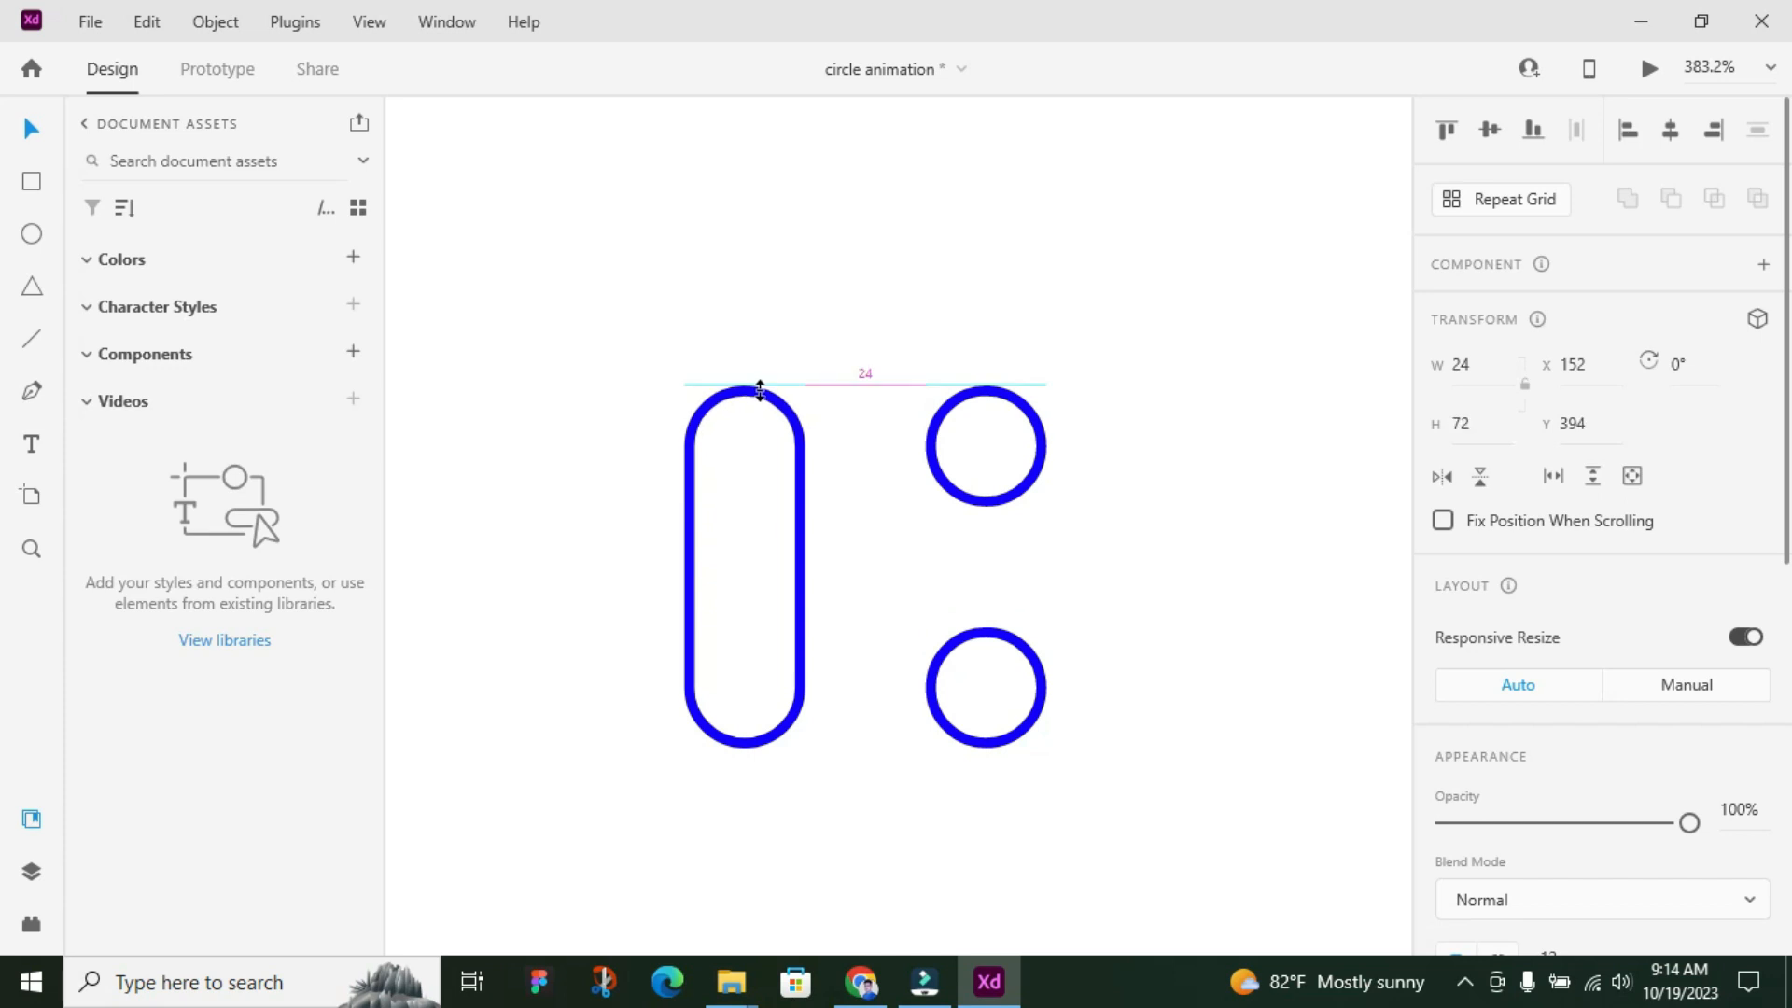
{"action": "scroll", "coordinate": [586, 447], "scroll_direction": "down", "scroll_amount": 5}
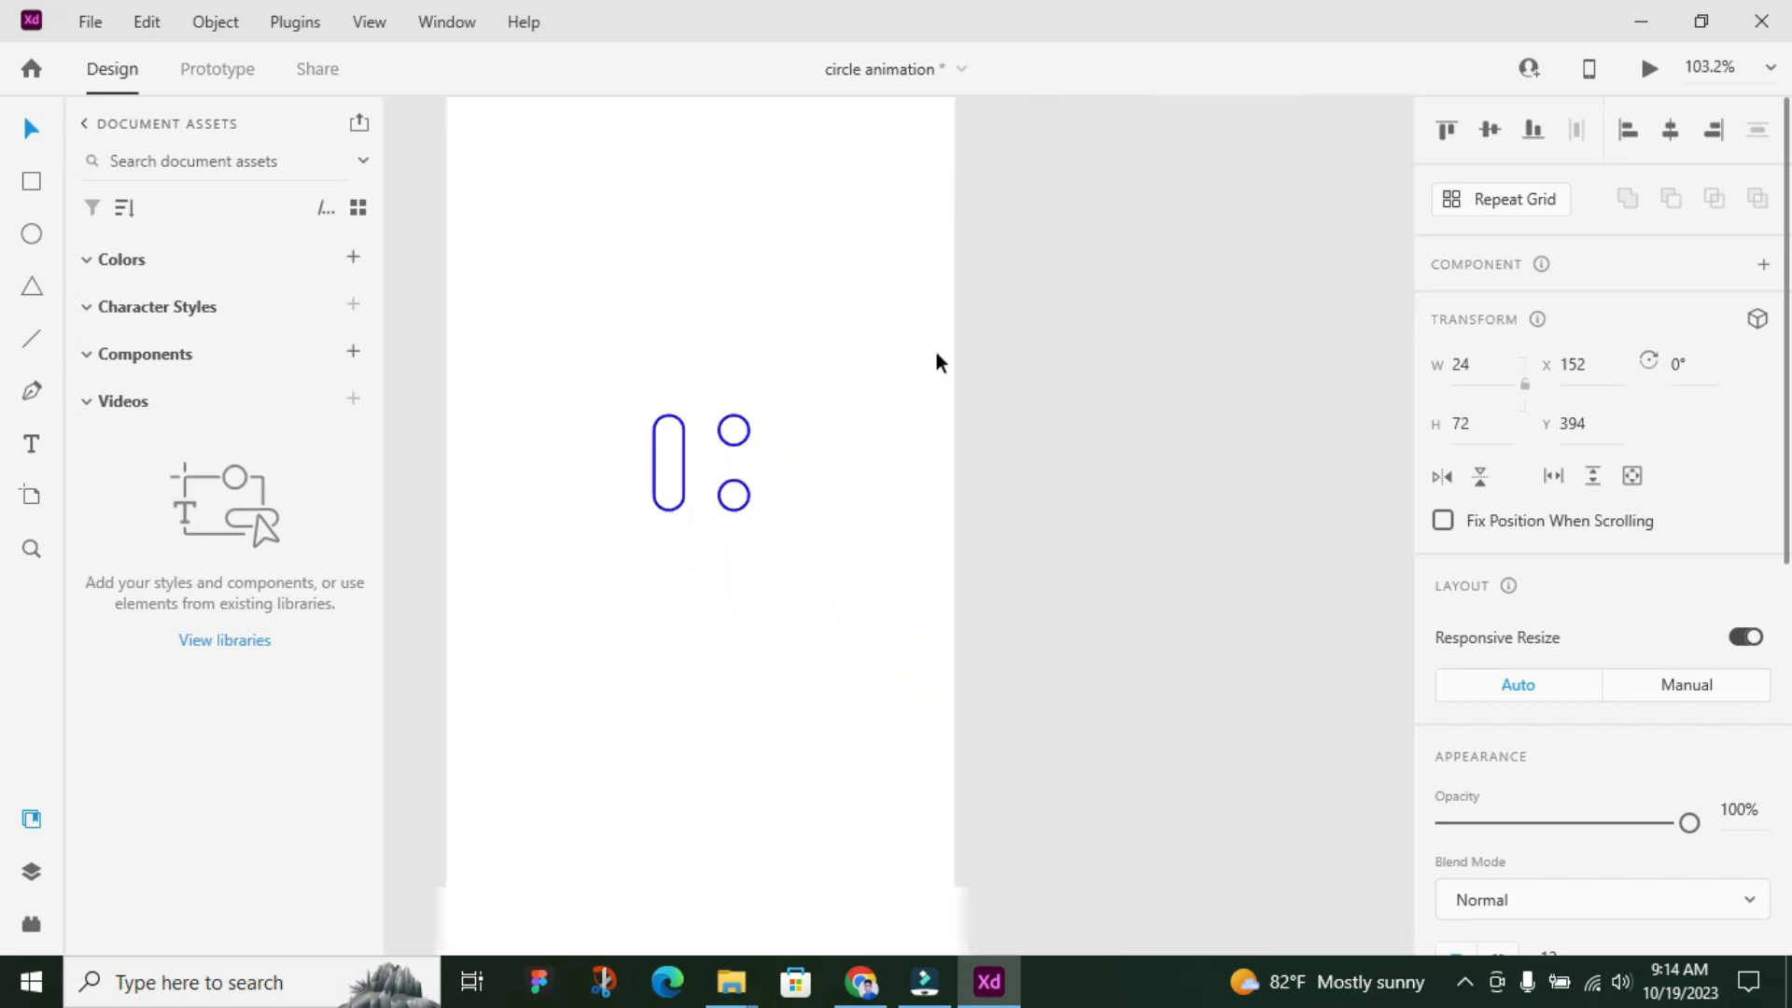
{"action": "left_click", "coordinate": [987, 347]}
Duplicate the second artboard to create a third animation frame
{"action": "scroll", "coordinate": [747, 291], "scroll_direction": "down", "scroll_amount": 3}
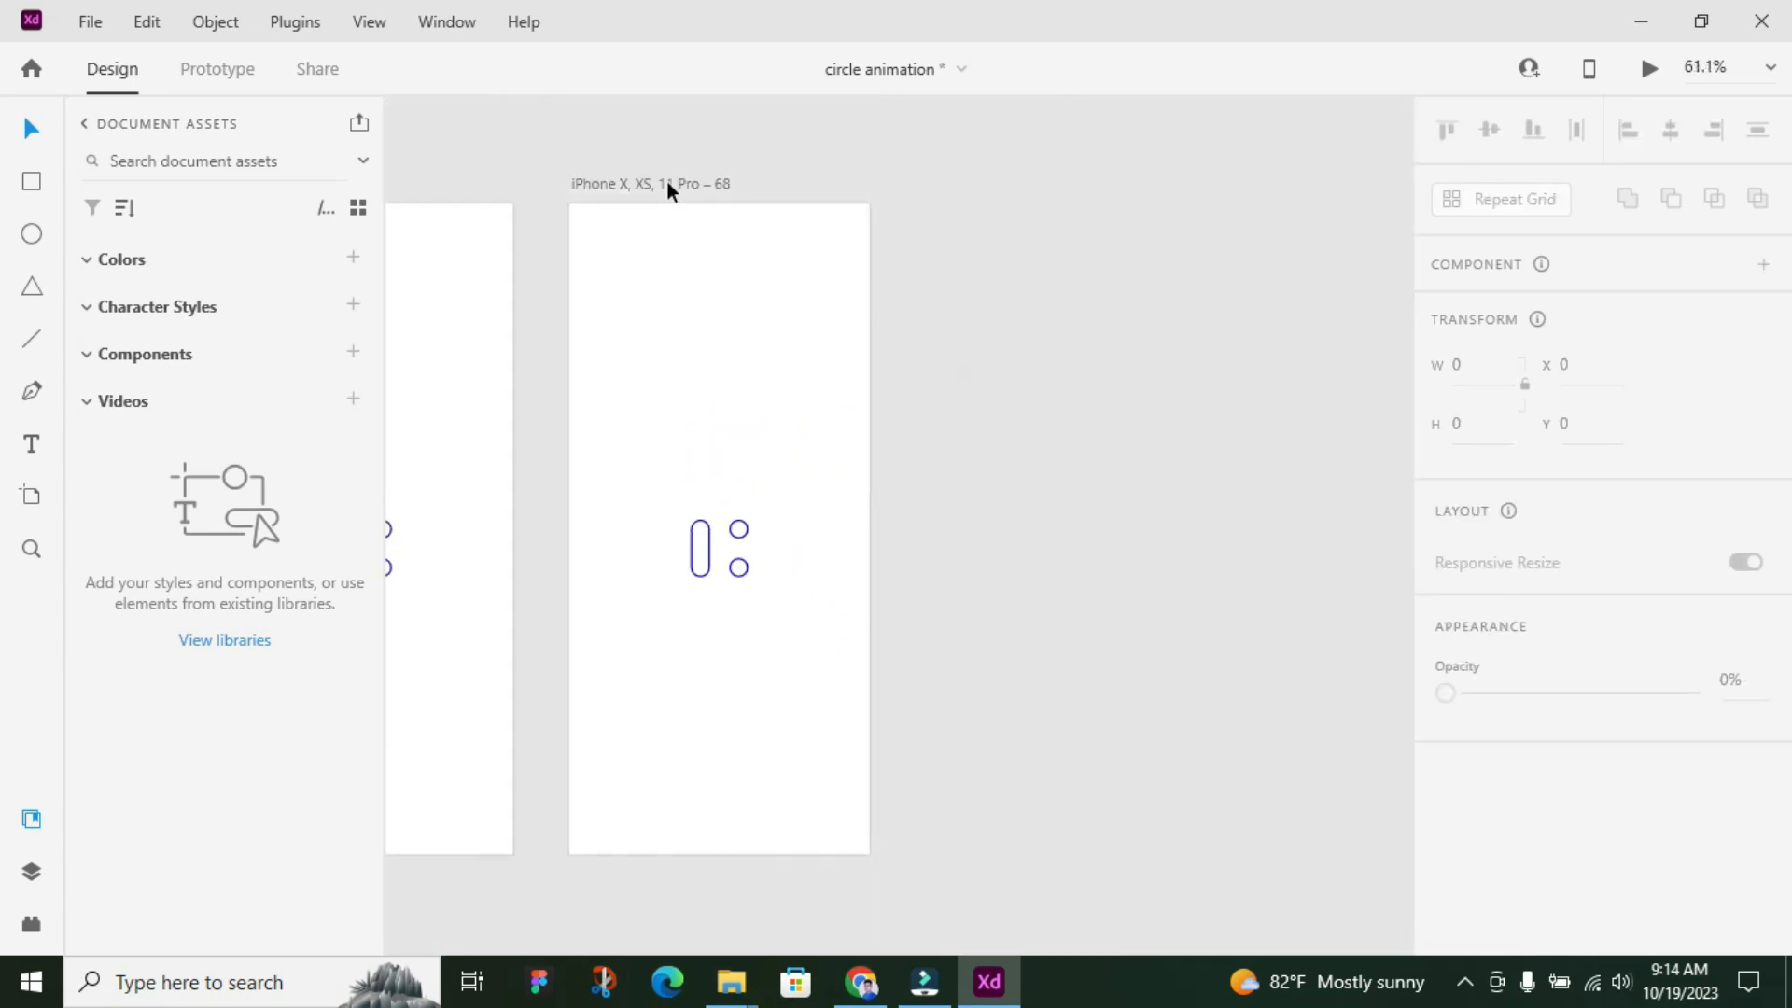
{"action": "left_click", "coordinate": [667, 184]}
{"action": "key", "text": "ctrl+d"}
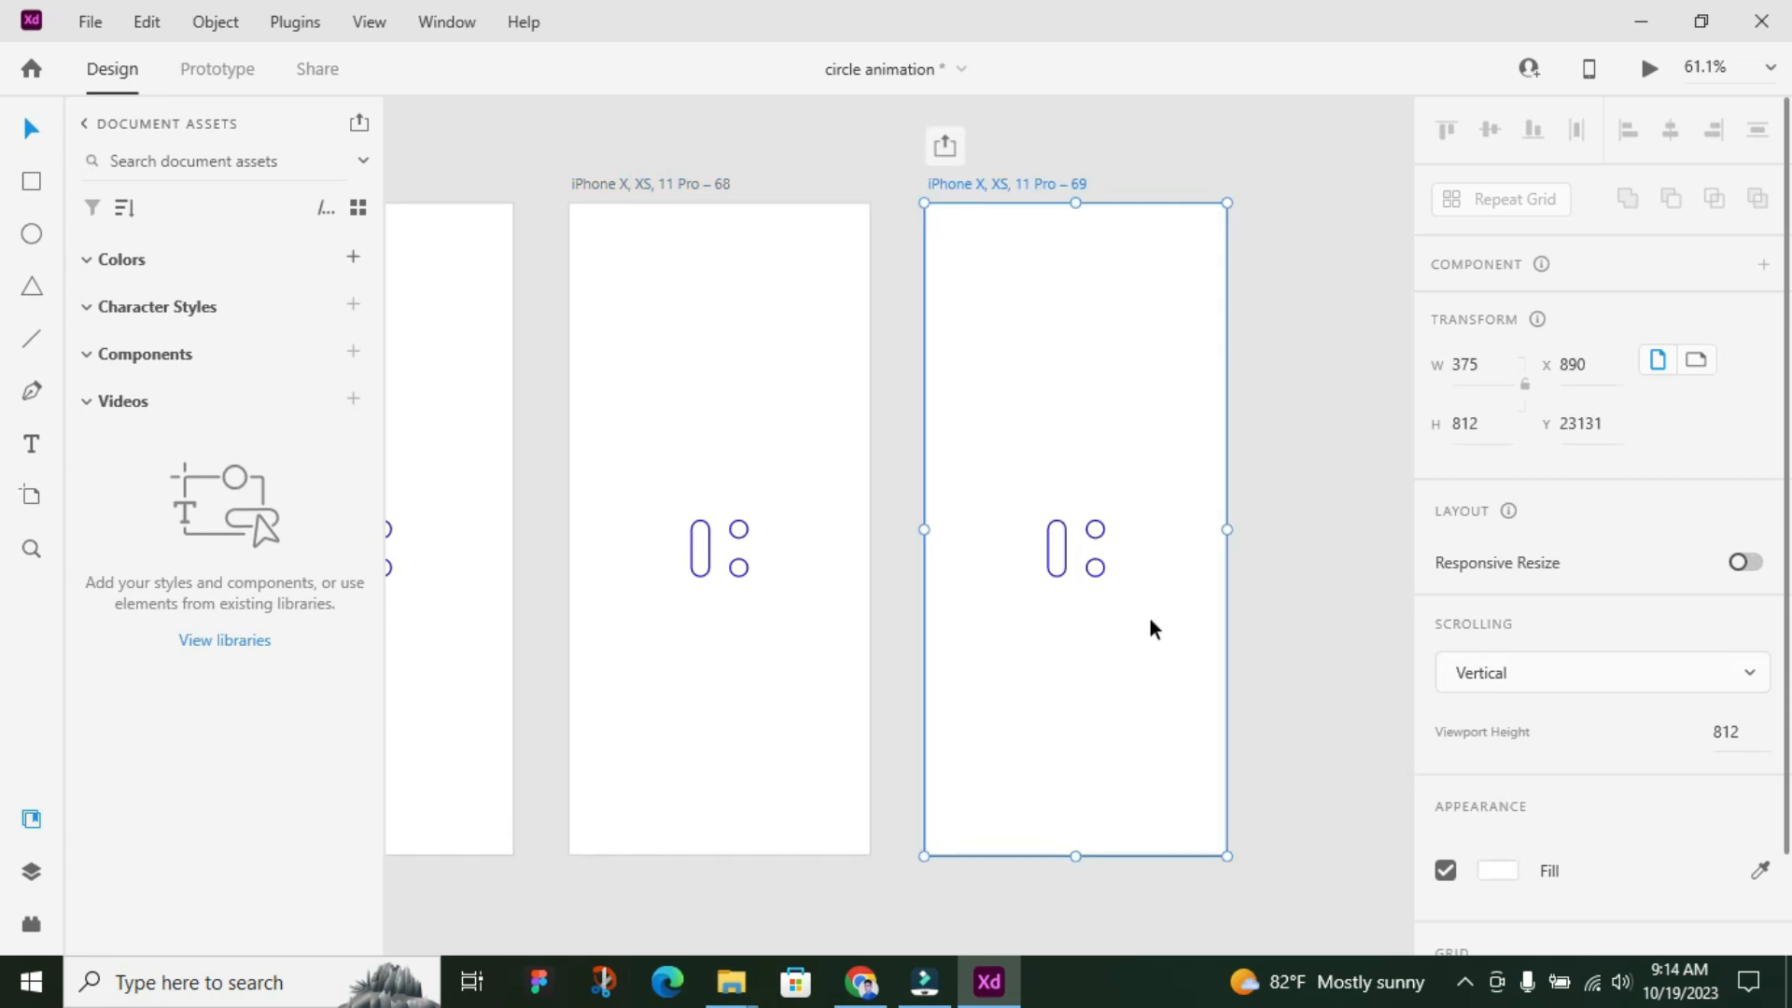
On the third artboard, shrink the vertical pill to its upper circle and stretch the lower-right circle leftward into a 72 wide pill
{"action": "scroll", "coordinate": [1196, 482], "scroll_direction": "up", "scroll_amount": 5}
{"action": "scroll", "coordinate": [1196, 481], "scroll_direction": "up", "scroll_amount": 1}
{"action": "left_click", "coordinate": [779, 659]}
{"action": "left_click_drag", "start_coordinate": [779, 664], "coordinate": [784, 557]}
{"action": "left_click", "coordinate": [855, 644]}
{"action": "left_click_drag", "start_coordinate": [854, 640], "coordinate": [744, 640]}
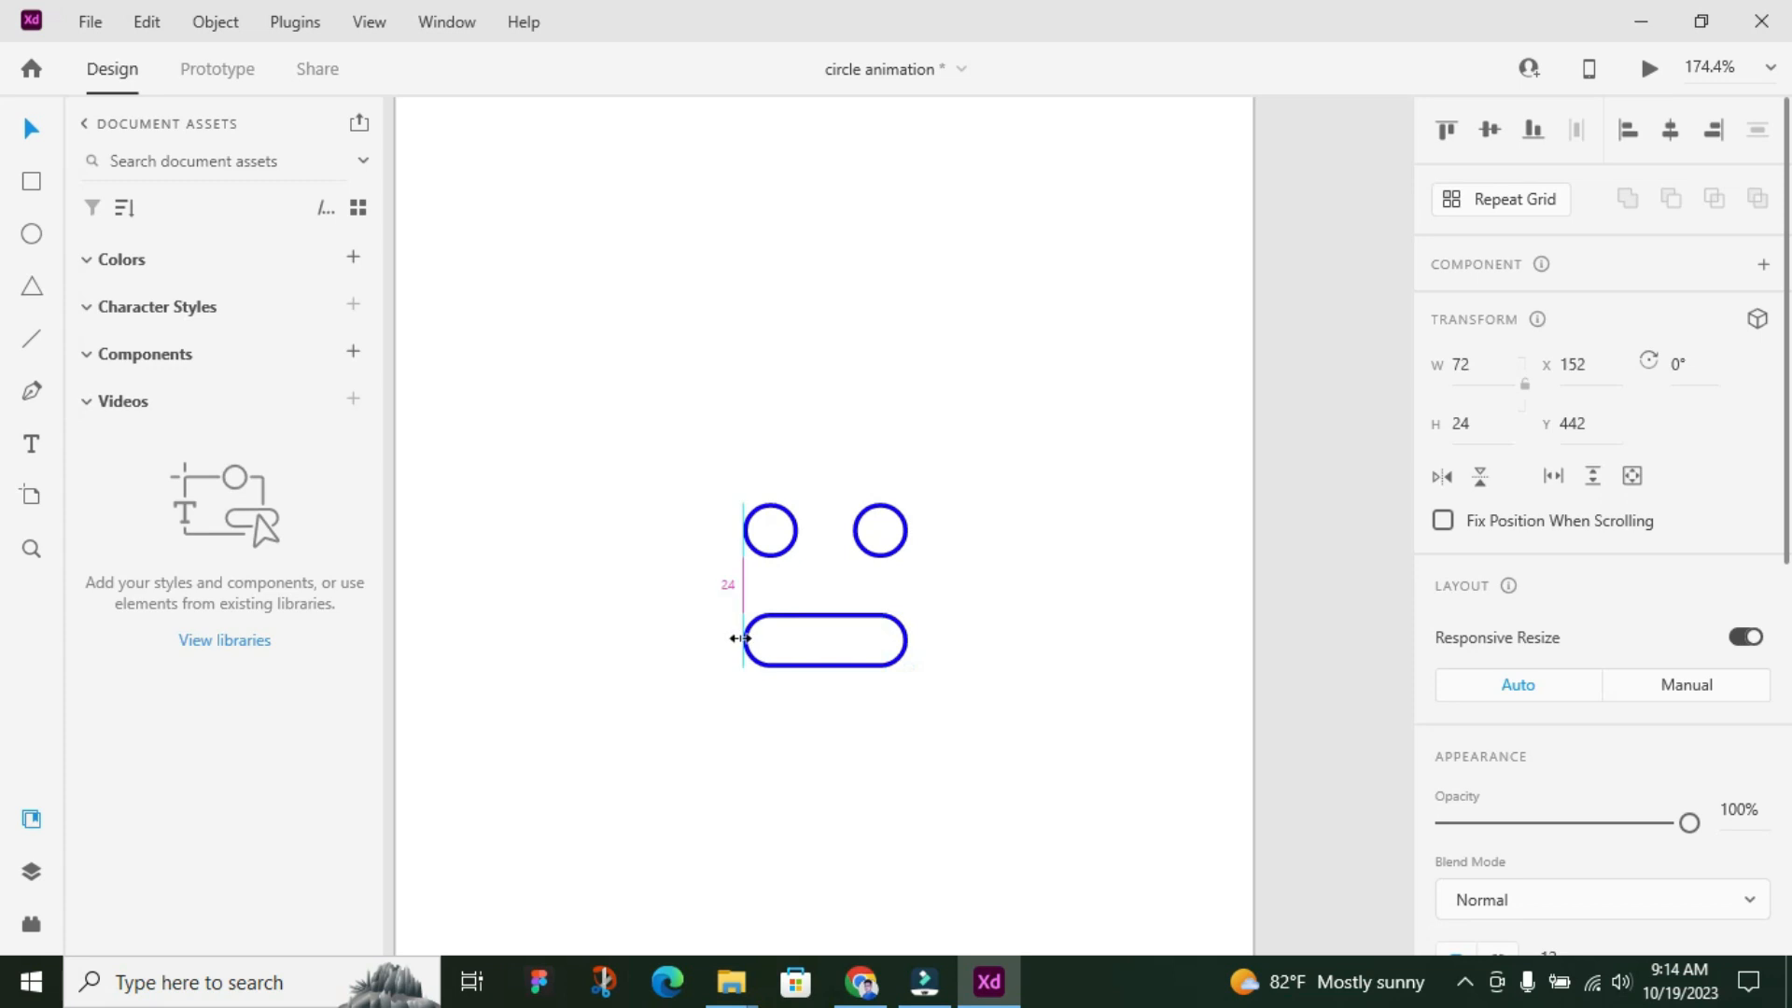
Duplicate the third artboard to create a fourth animation frame
{"action": "scroll", "coordinate": [635, 642], "scroll_direction": "down", "scroll_amount": 3}
{"action": "scroll", "coordinate": [634, 642], "scroll_direction": "down", "scroll_amount": 3}
{"action": "left_click", "coordinate": [635, 245]}
{"action": "key", "text": "ctrl+d"}
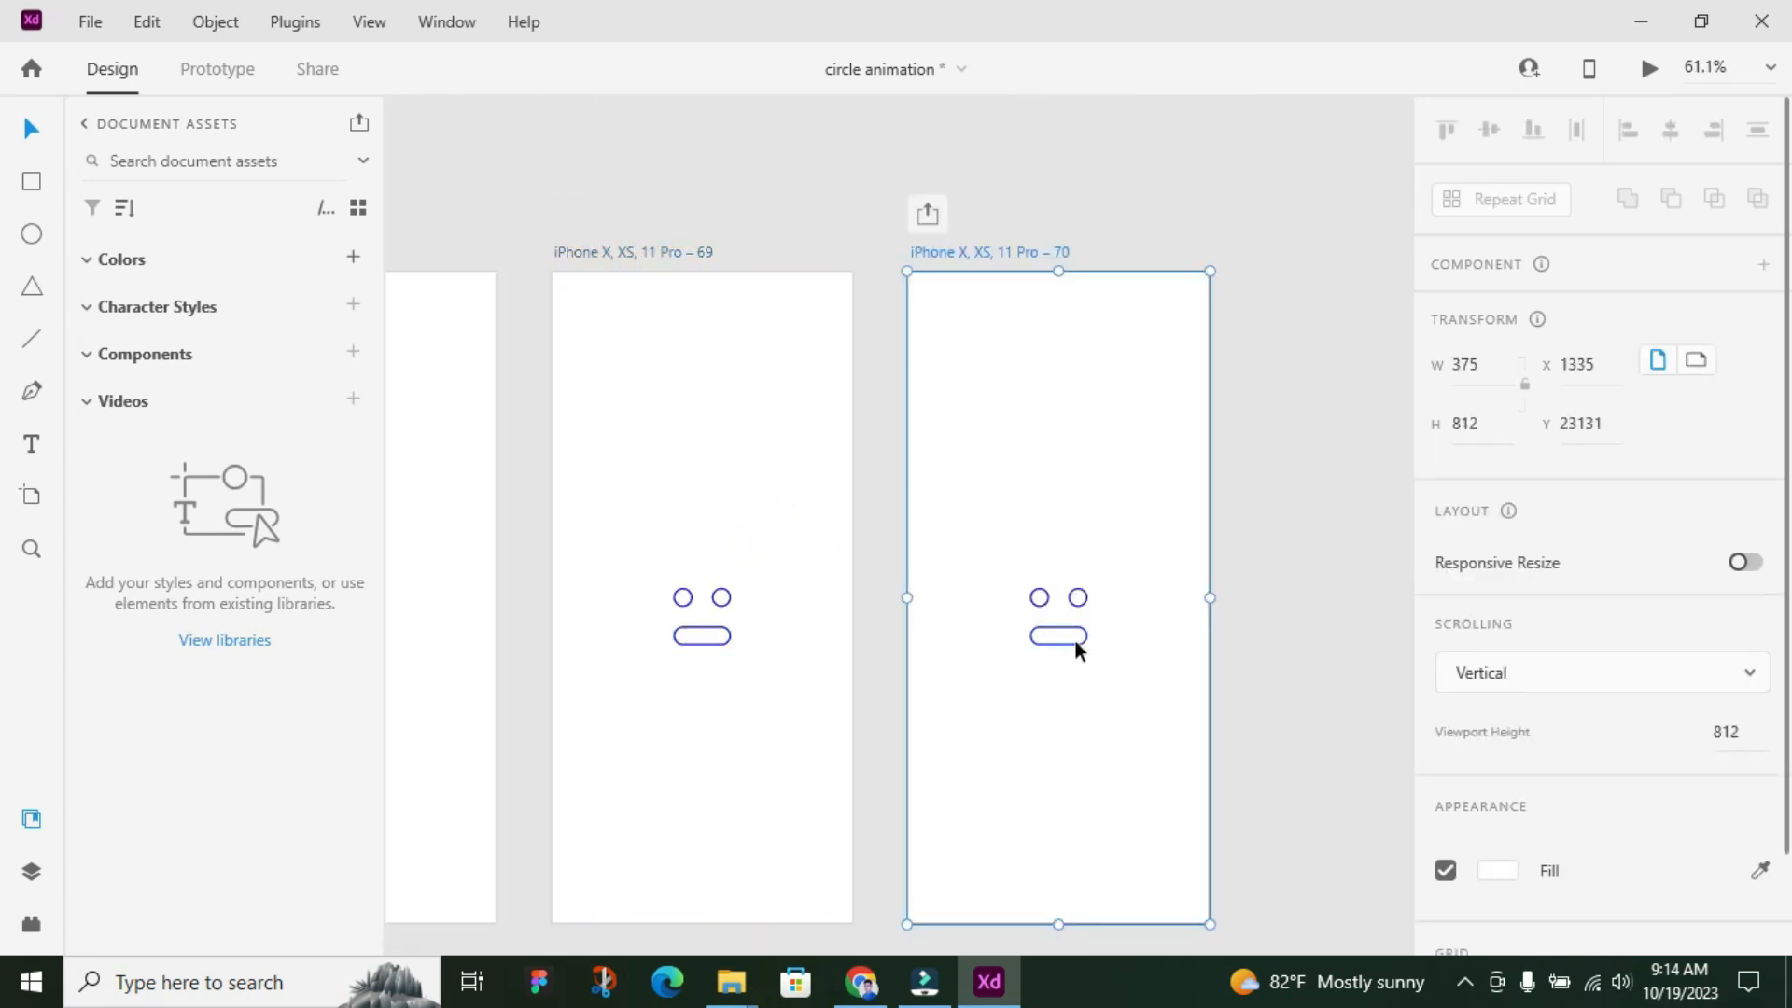
On the fourth artboard, shrink the lower pill to a left-hand 24 wide circle and stretch the upper-right circle down to 72 high
{"action": "scroll", "coordinate": [1073, 638], "scroll_direction": "up", "scroll_amount": 4}
{"action": "left_click", "coordinate": [1097, 640]}
{"action": "left_click_drag", "start_coordinate": [1096, 640], "coordinate": [1017, 640]}
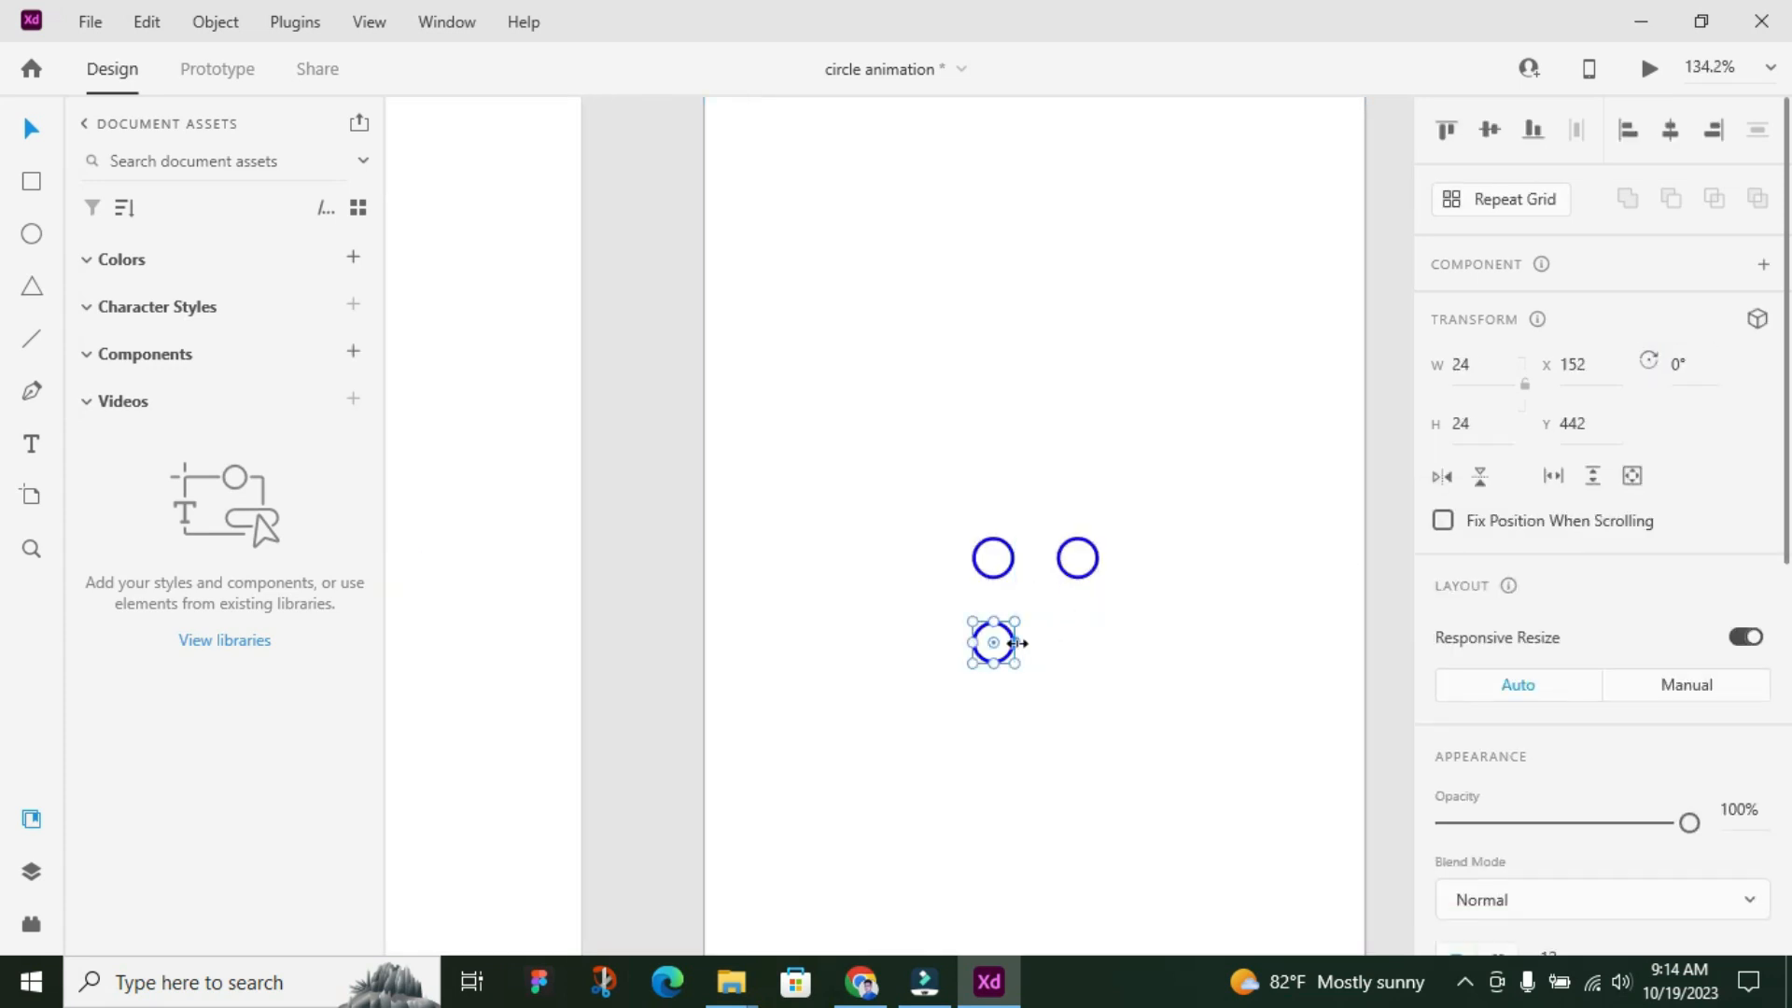
{"action": "left_click", "coordinate": [1083, 569]}
{"action": "left_click_drag", "start_coordinate": [1078, 579], "coordinate": [1080, 665]}
Duplicate the fourth artboard to create a fifth animation frame
{"action": "scroll", "coordinate": [636, 528], "scroll_direction": "down", "scroll_amount": 4}
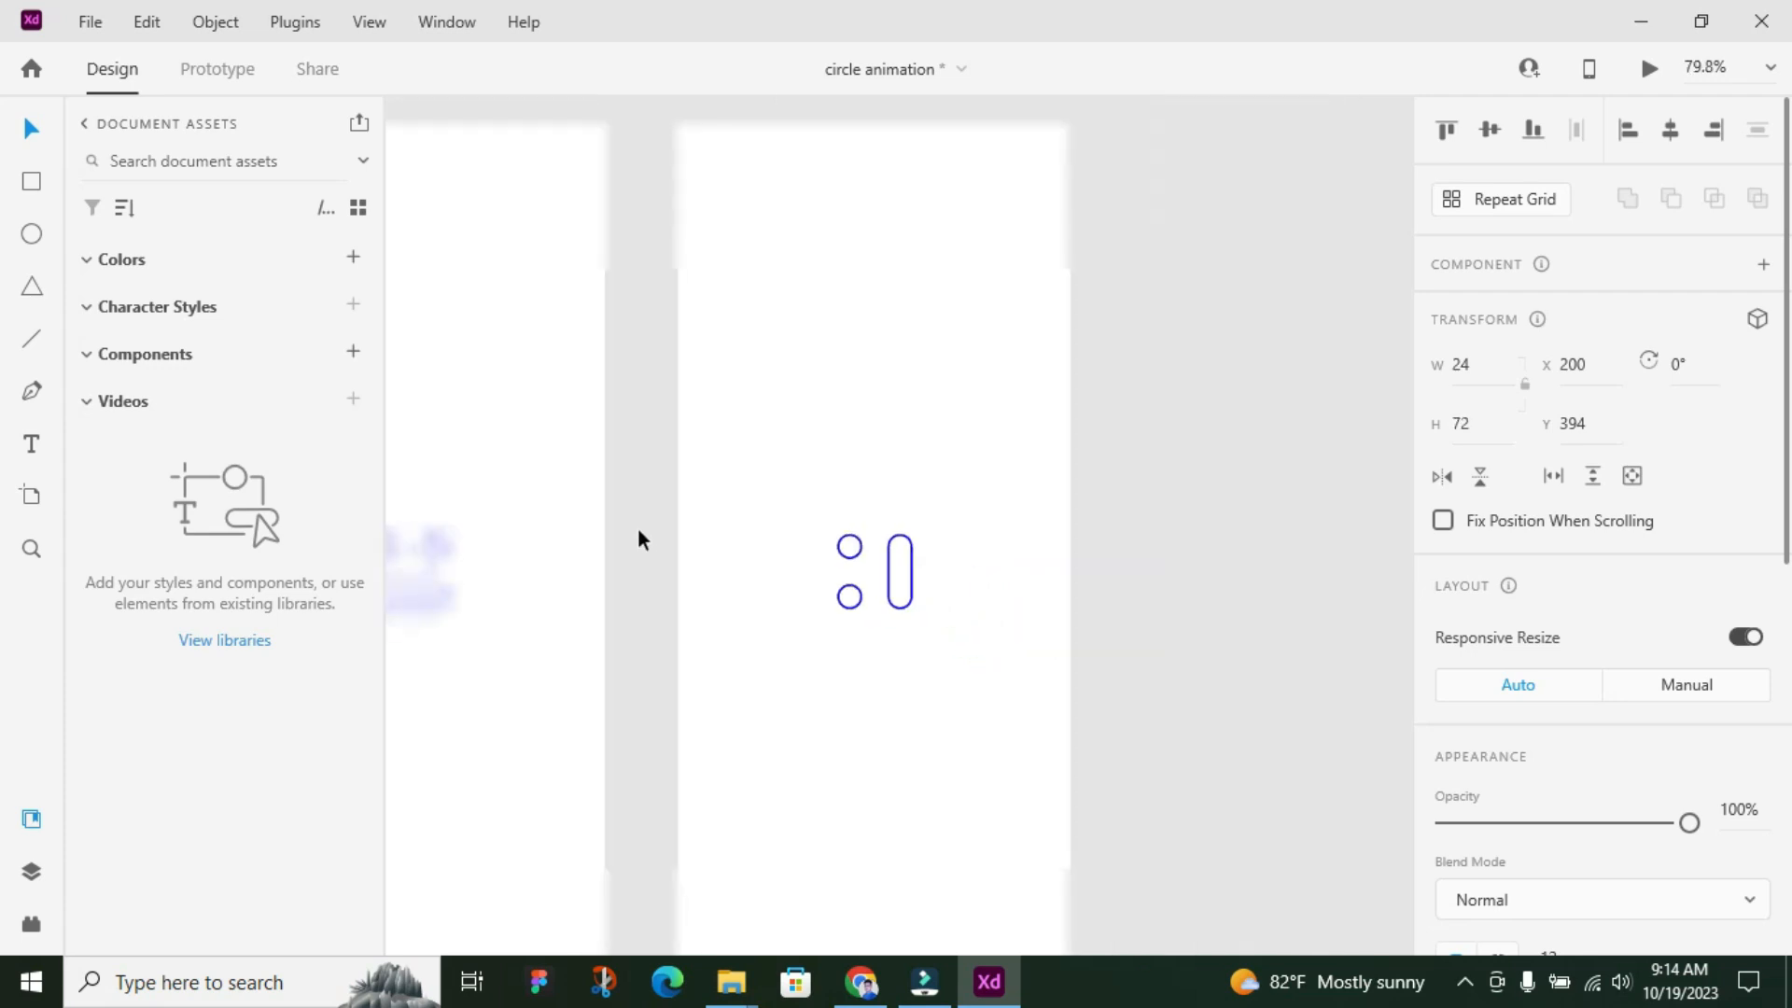
{"action": "left_click", "coordinate": [727, 198]}
{"action": "key", "text": "ctrl+d"}
On the fifth artboard, shrink the vertical pill to its lower circle and stretch the upper-left circle rightward into a horizontal pill
{"action": "scroll", "coordinate": [1213, 588], "scroll_direction": "up", "scroll_amount": 4}
{"action": "left_click", "coordinate": [1191, 550]}
{"action": "left_click_drag", "start_coordinate": [1173, 455], "coordinate": [1172, 537]}
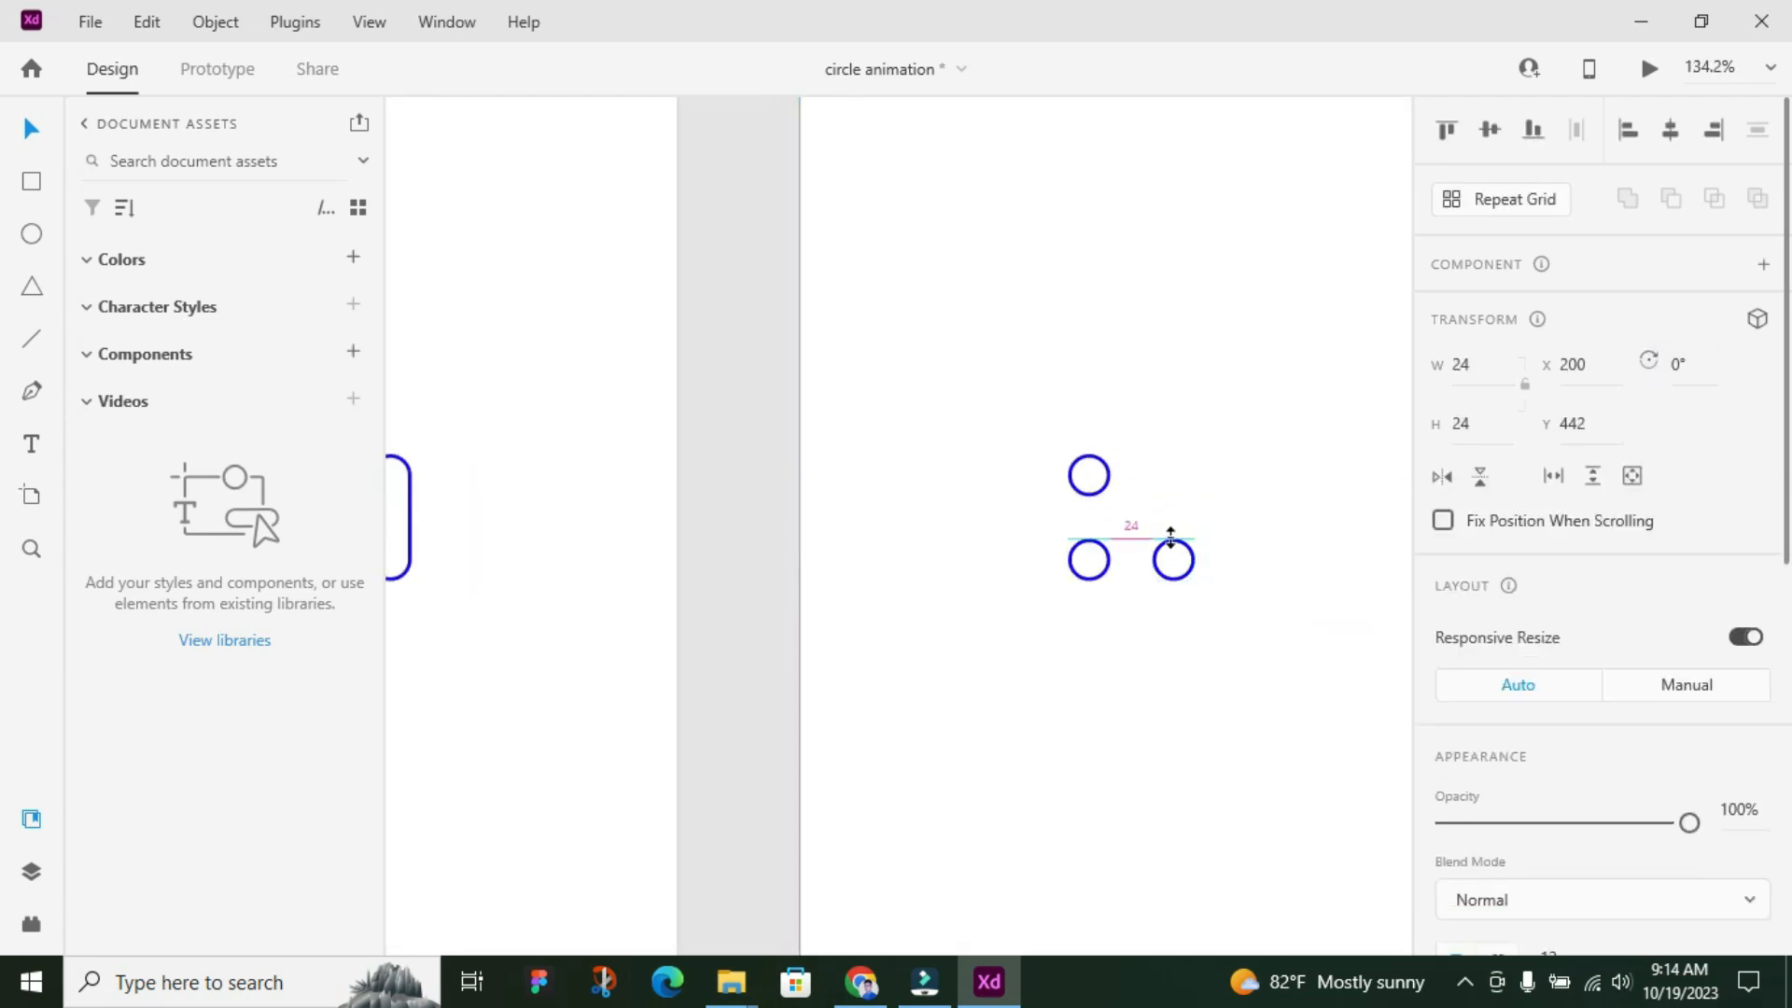
{"action": "left_click", "coordinate": [1106, 476]}
{"action": "left_click_drag", "start_coordinate": [1109, 475], "coordinate": [1192, 472]}
{"action": "left_click", "coordinate": [825, 540]}
Link the first artboard to the second in Prototype mode, using a Time trigger with a 0 s delay
{"action": "scroll", "coordinate": [821, 539], "scroll_direction": "down", "scroll_amount": 5}
{"action": "scroll", "coordinate": [542, 523], "scroll_direction": "up", "scroll_amount": 2}
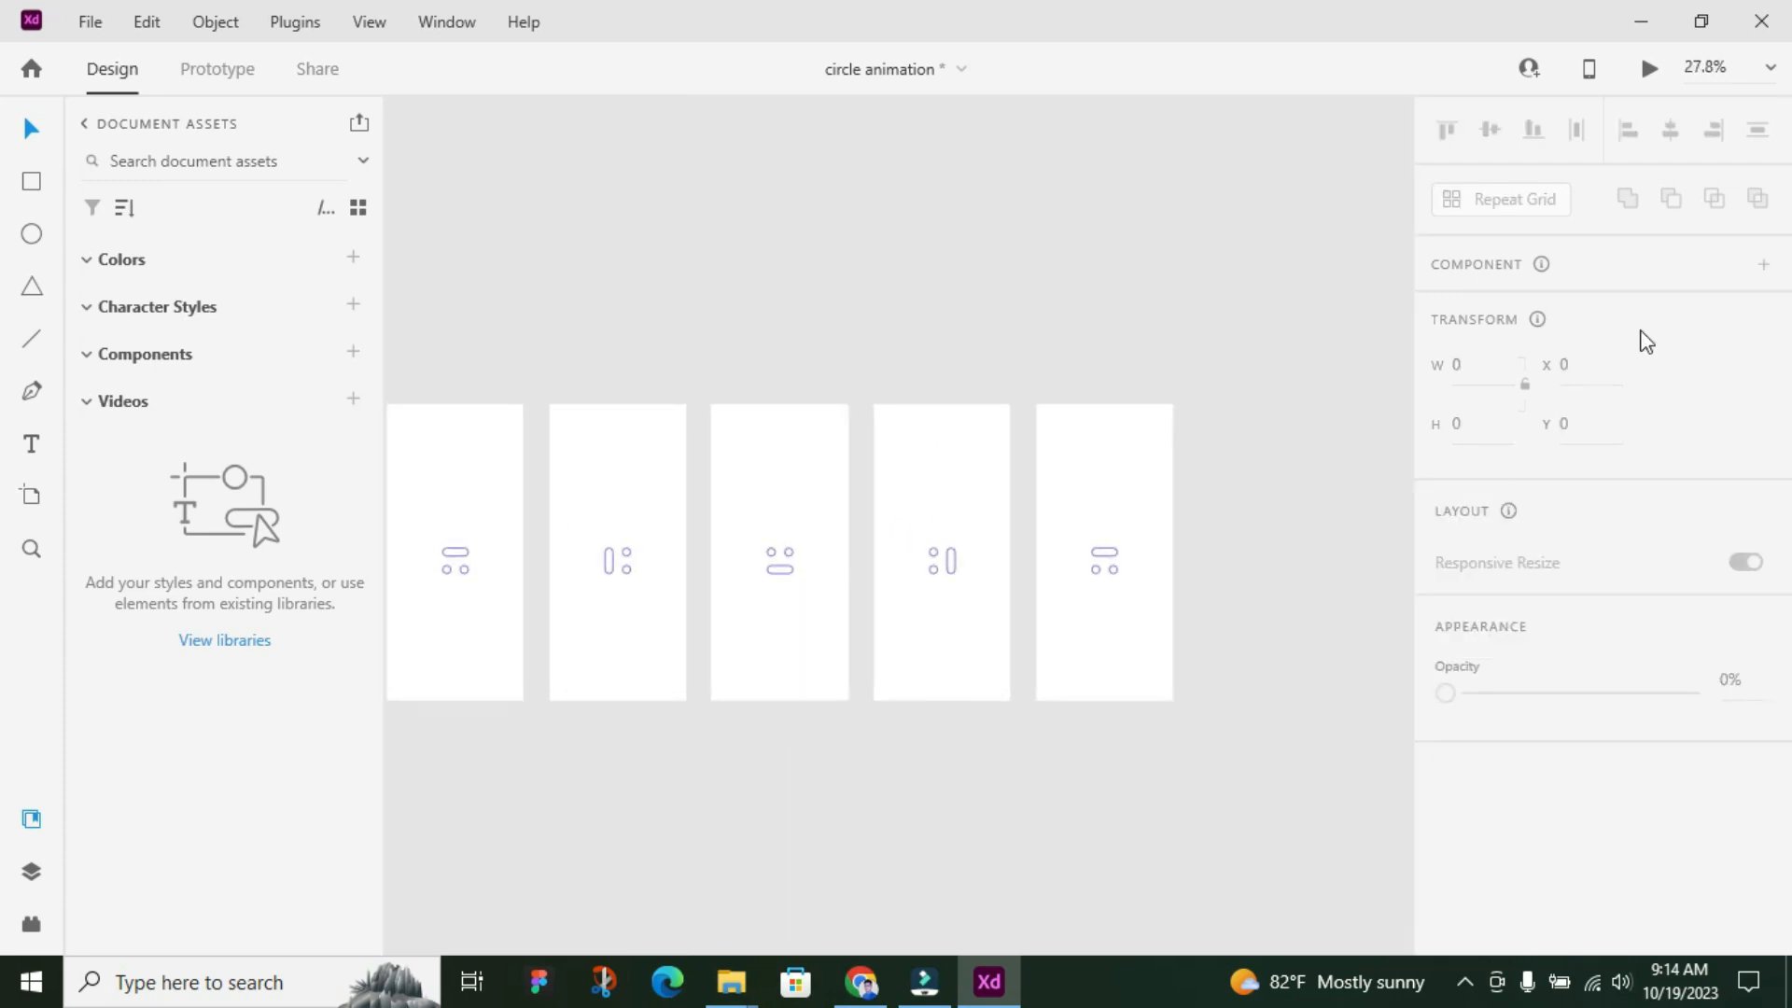
{"action": "scroll", "coordinate": [938, 246], "scroll_direction": "down", "scroll_amount": 1}
{"action": "scroll", "coordinate": [614, 487], "scroll_direction": "up", "scroll_amount": 2}
{"action": "scroll", "coordinate": [551, 276], "scroll_direction": "down", "scroll_amount": 2}
{"action": "scroll", "coordinate": [495, 235], "scroll_direction": "down", "scroll_amount": 1}
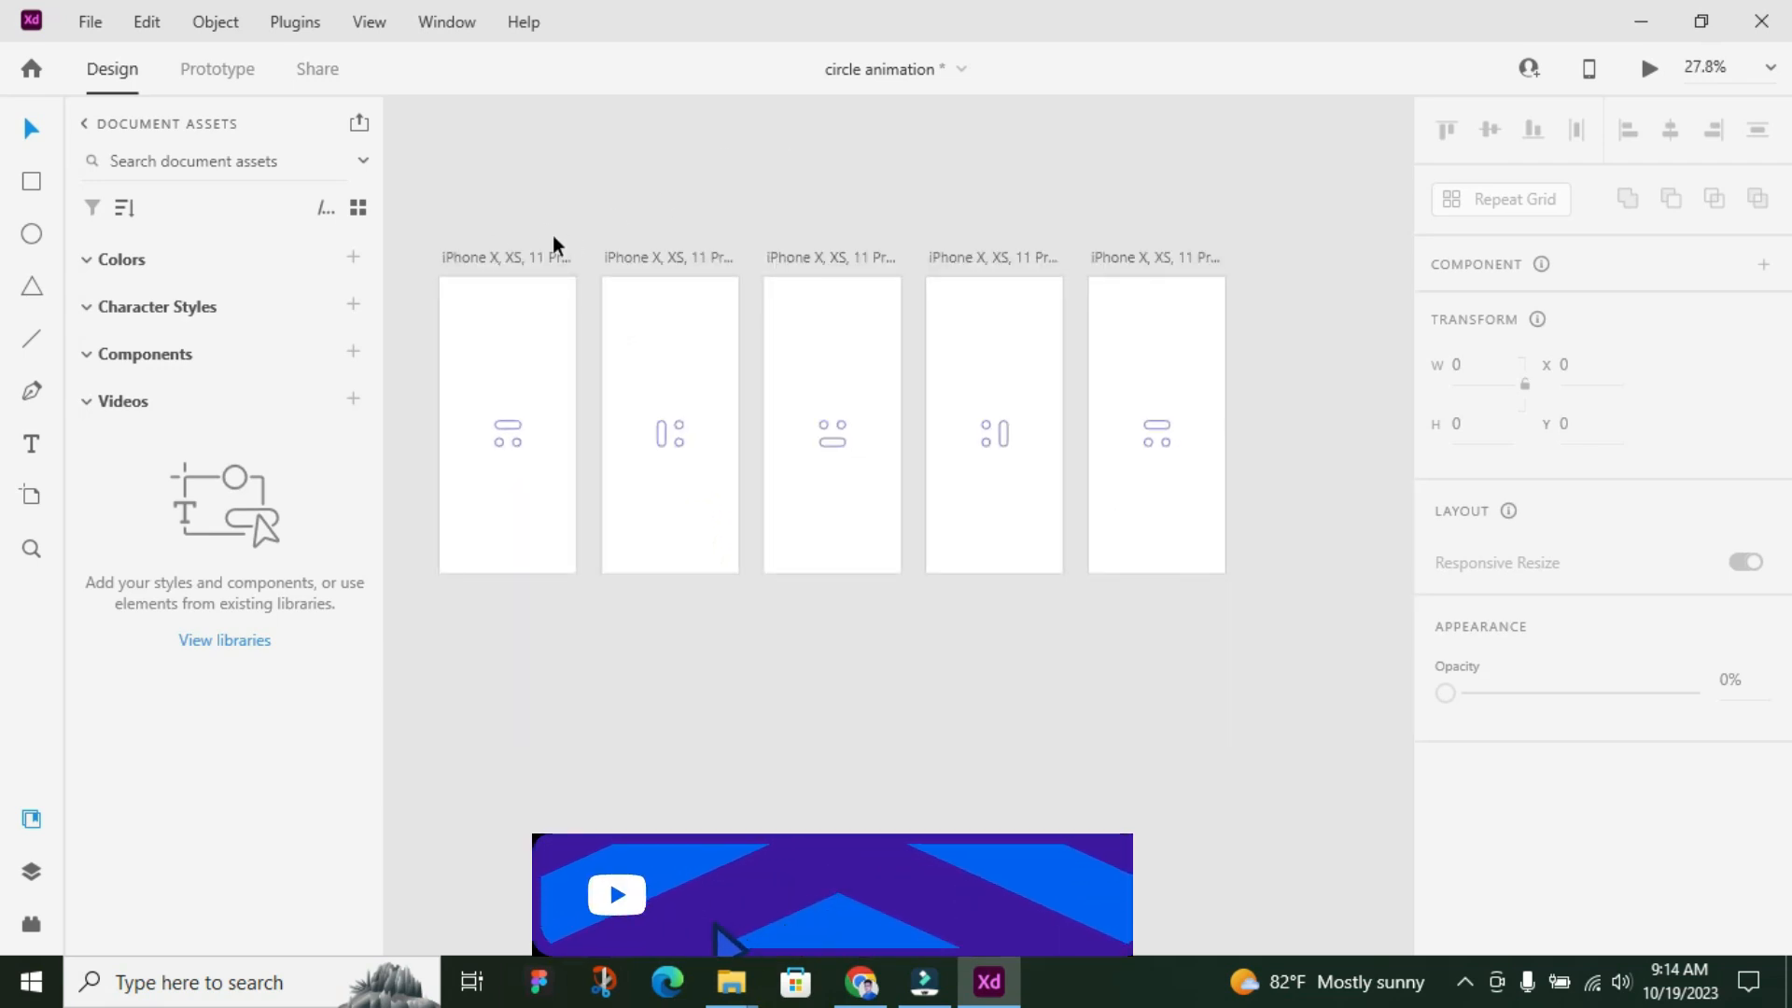
{"action": "left_click", "coordinate": [535, 255]}
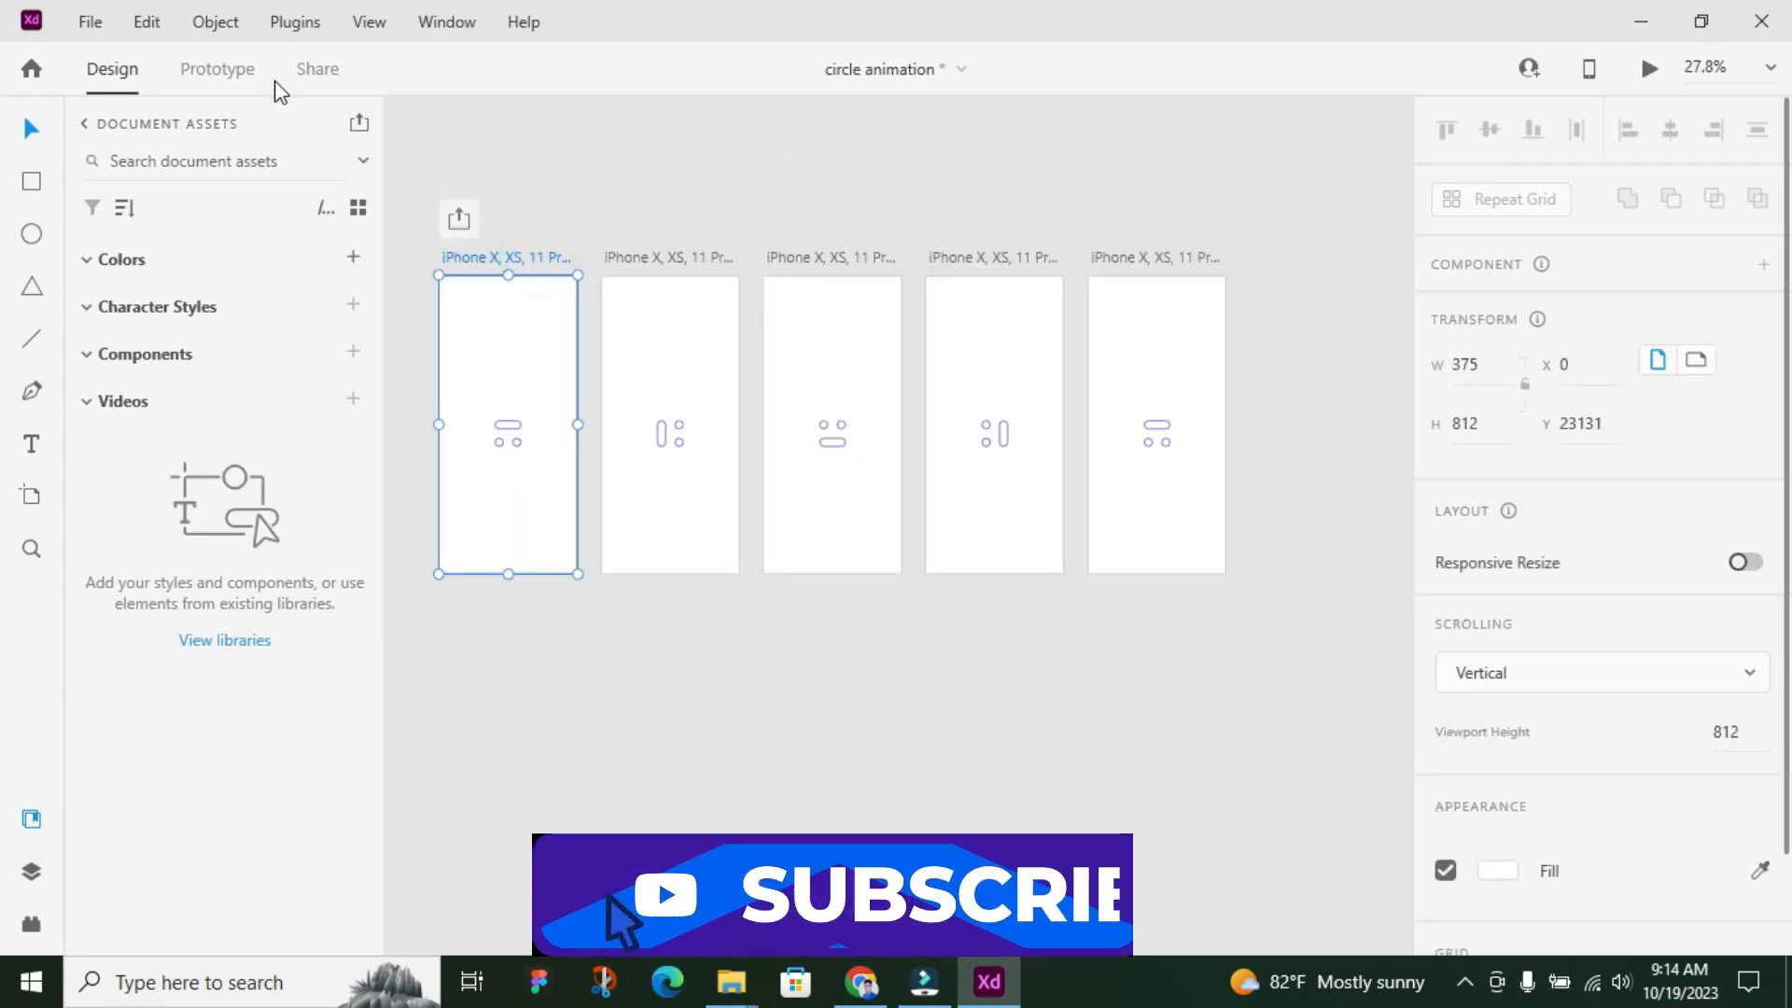
{"action": "left_click", "coordinate": [224, 72]}
{"action": "left_click_drag", "start_coordinate": [576, 400], "coordinate": [653, 401]}
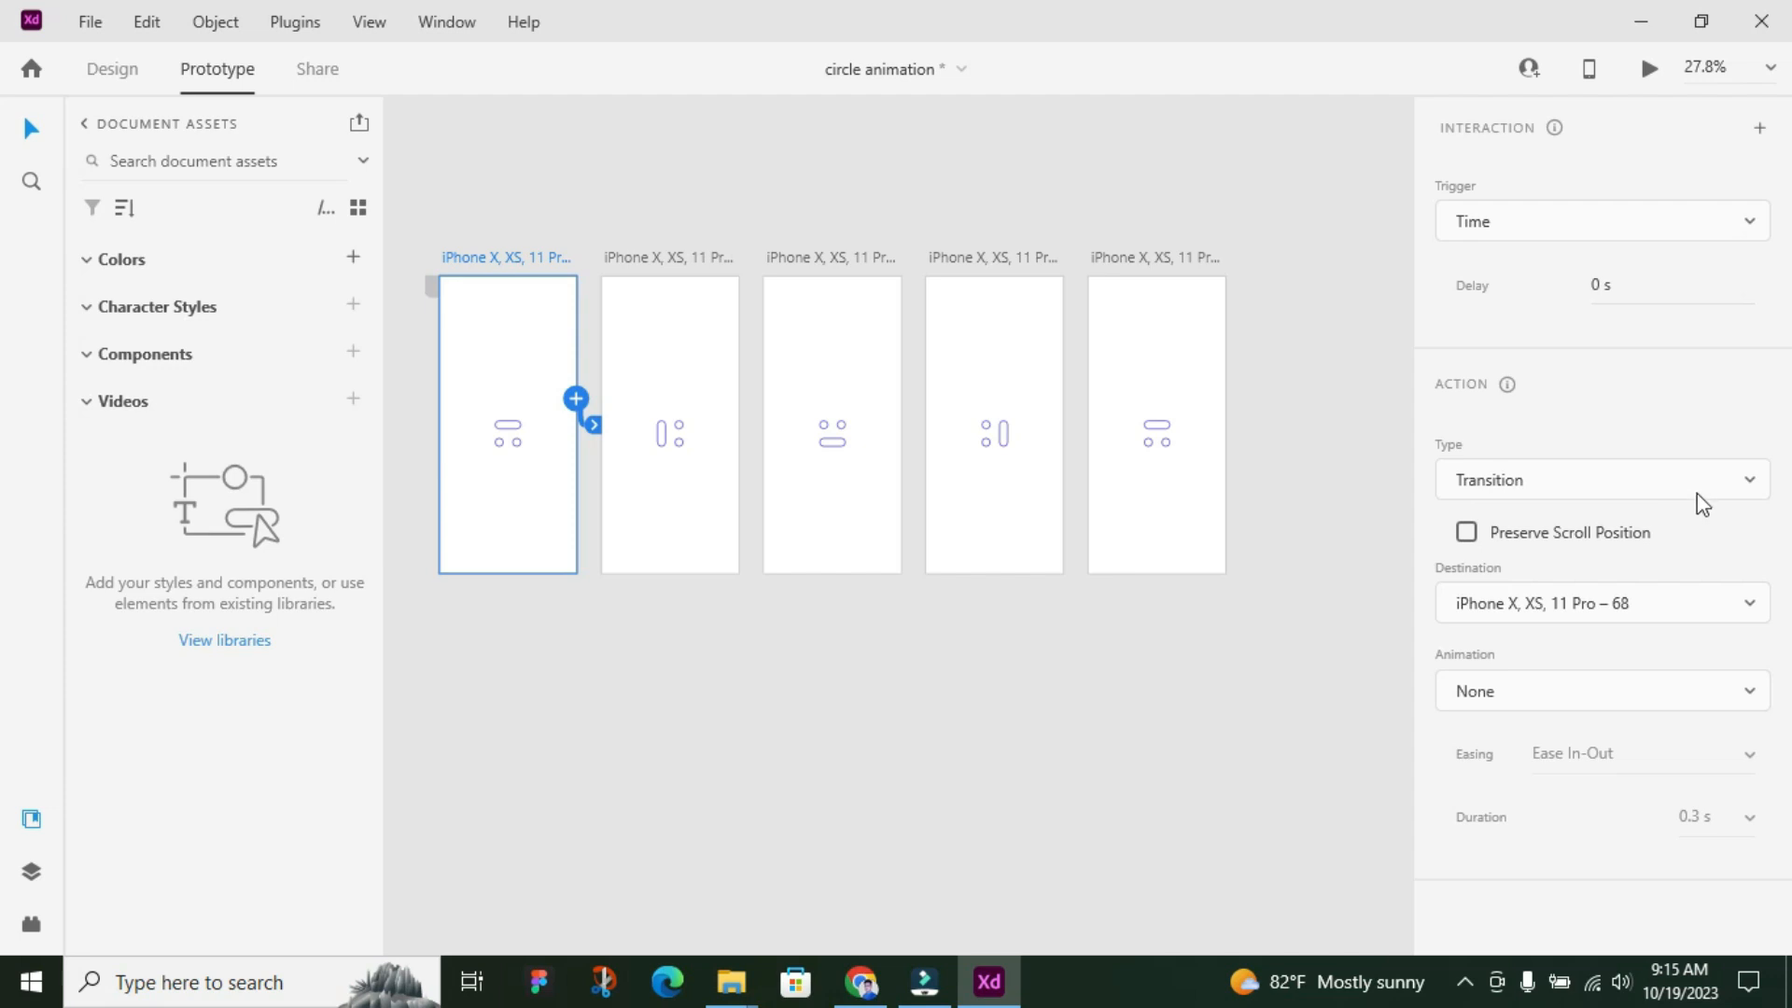
Set the first artboard's link action to Auto-Animate with a duration of 0.4 s
{"action": "left_click", "coordinate": [1736, 479]}
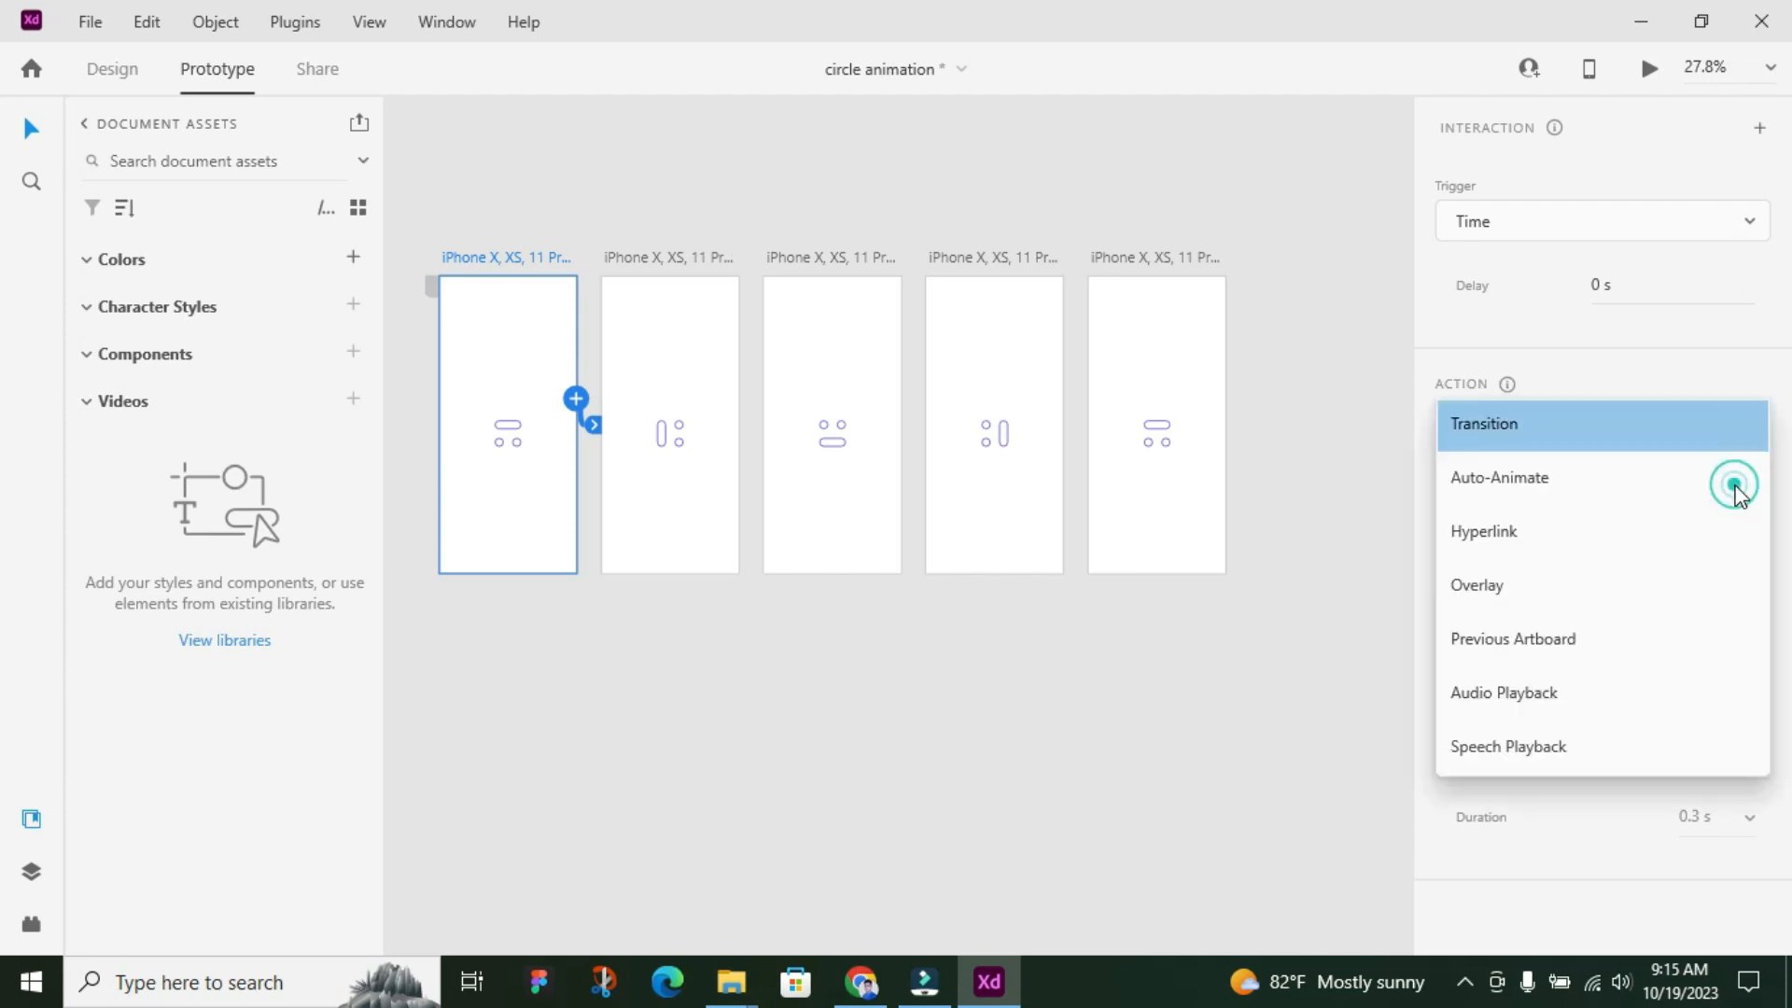
{"action": "left_click", "coordinate": [1624, 490]}
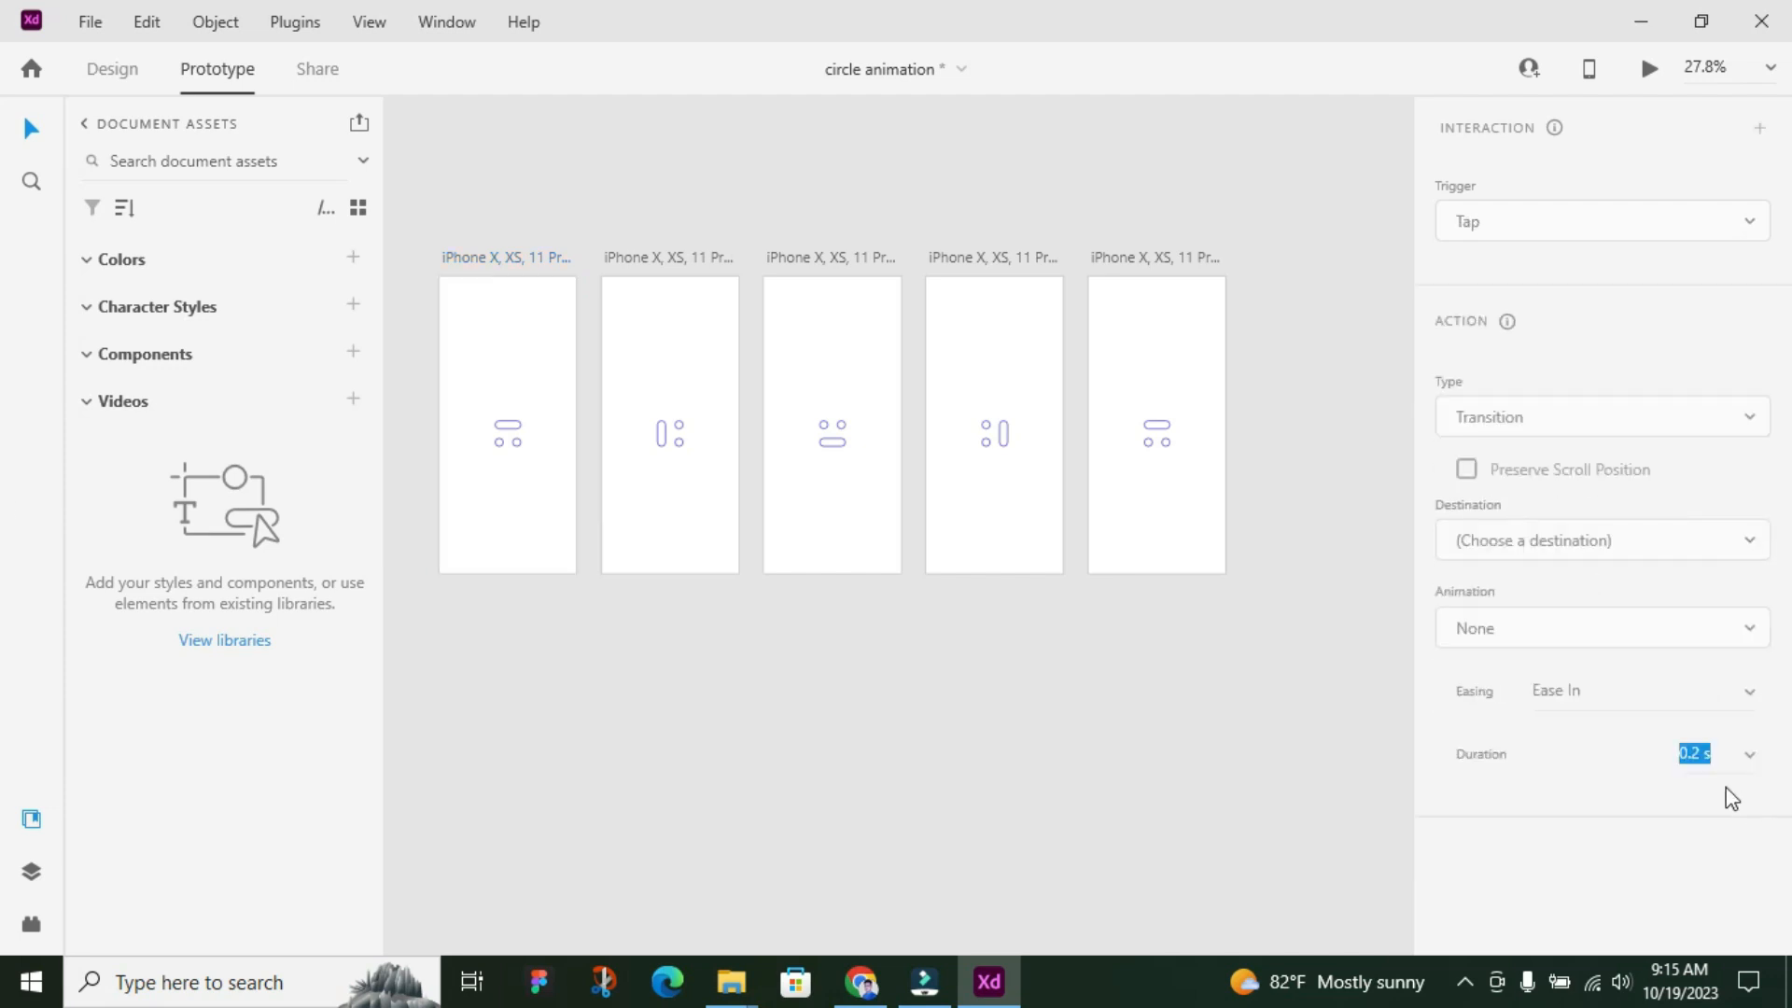
{"action": "left_click", "coordinate": [507, 260]}
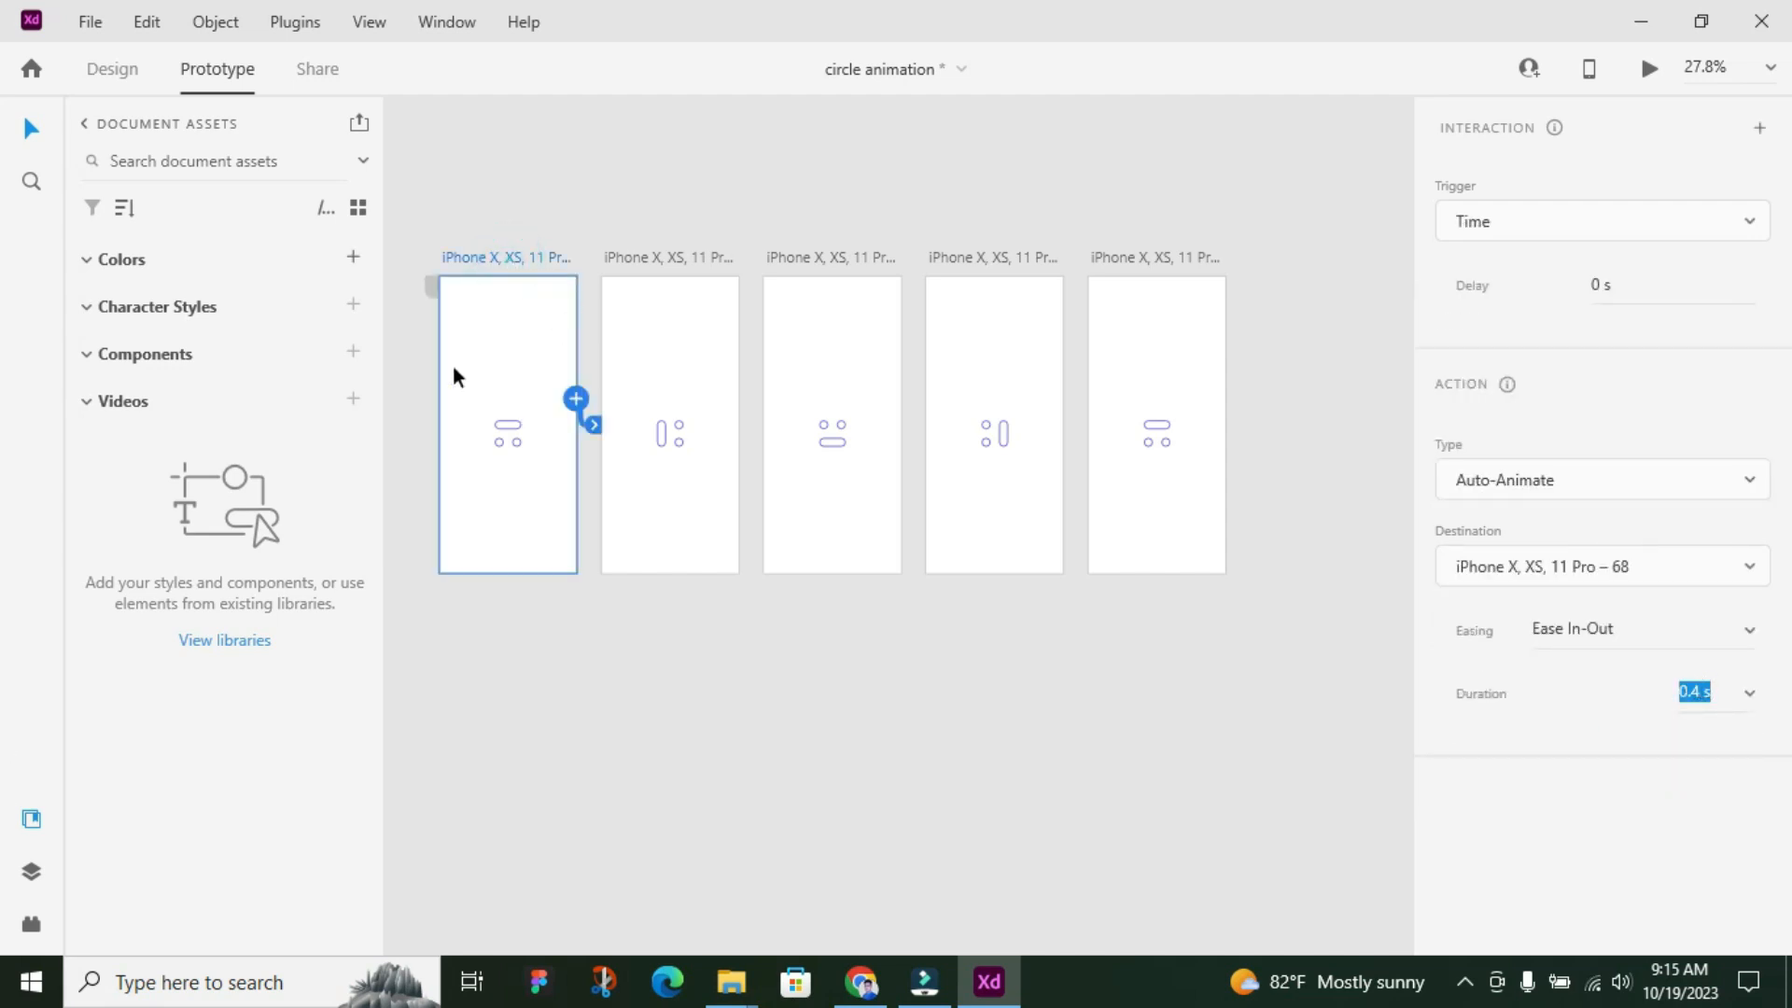
Link the second through fifth artboards in sequence, each using a Time trigger and a 0.4 s Auto-Animate action
{"action": "left_click", "coordinate": [674, 258]}
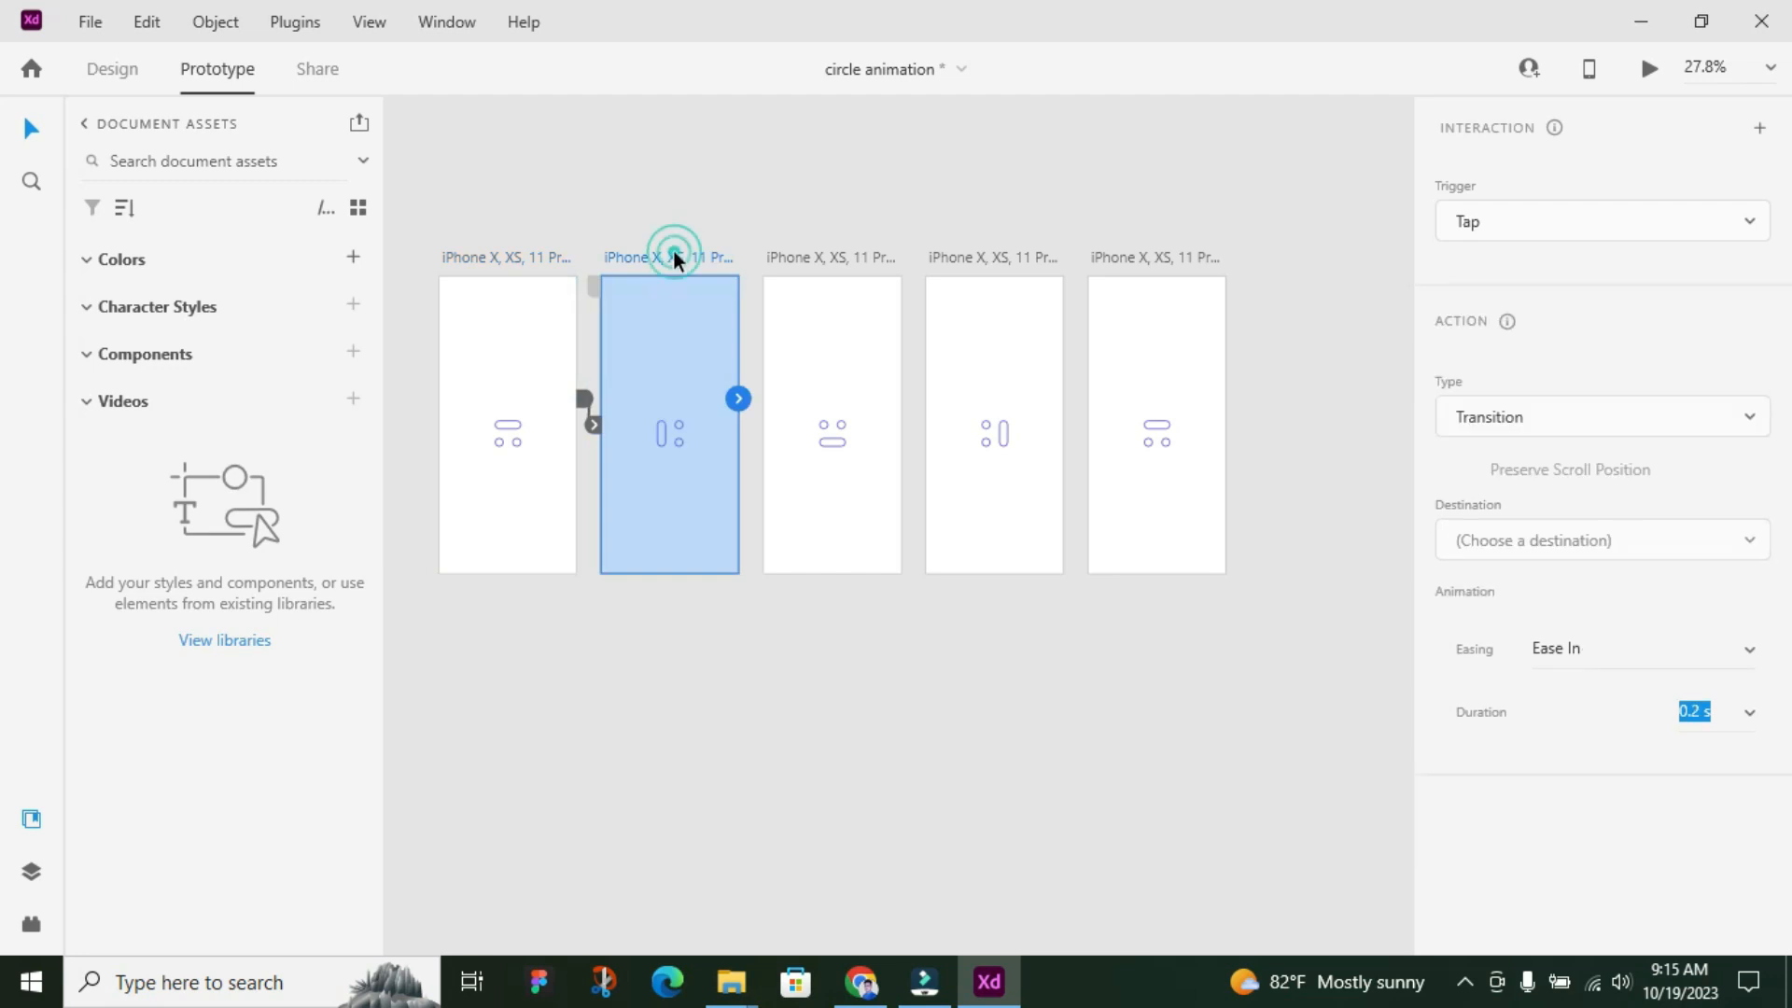
{"action": "left_click", "coordinate": [831, 261]}
{"action": "left_click_drag", "start_coordinate": [903, 399], "coordinate": [1015, 391]}
Link the fifth artboard back to the first with a 0 s Time trigger and set its action type to Transition
{"action": "left_click", "coordinate": [1156, 258]}
{"action": "left_click_drag", "start_coordinate": [1225, 398], "coordinate": [530, 527]}
{"action": "key", "text": "ctrl+z"}
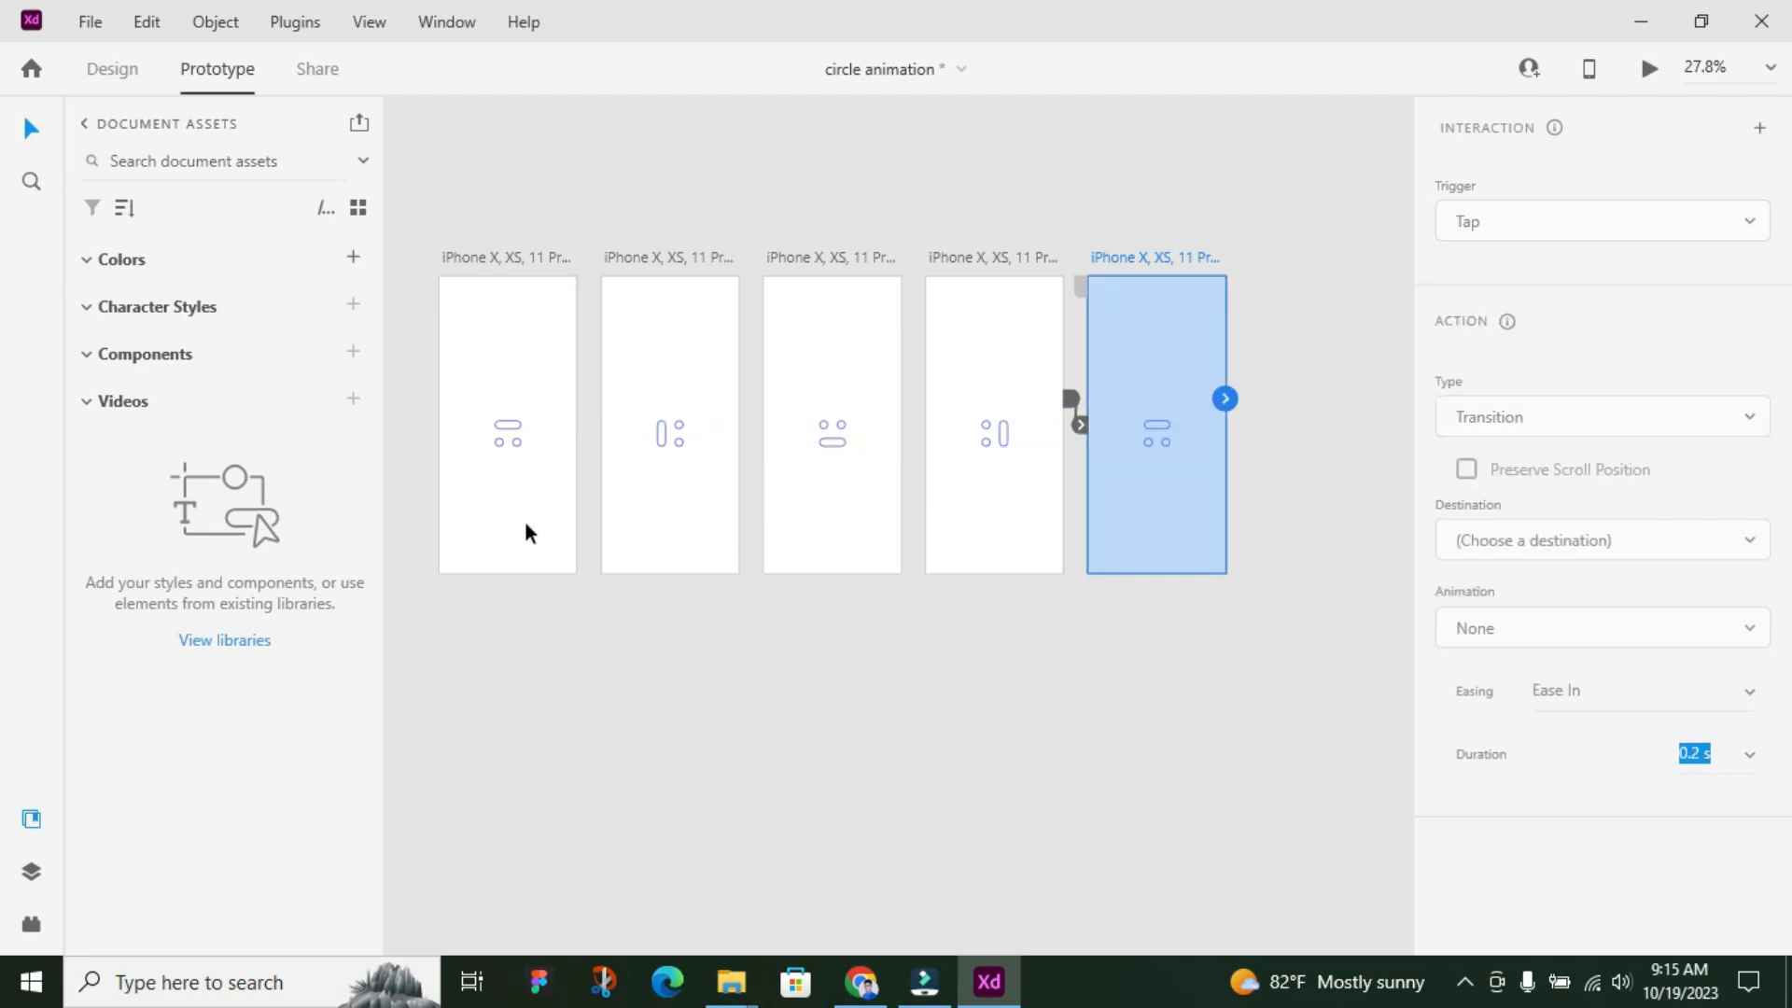
{"action": "left_click_drag", "start_coordinate": [1232, 405], "coordinate": [495, 519]}
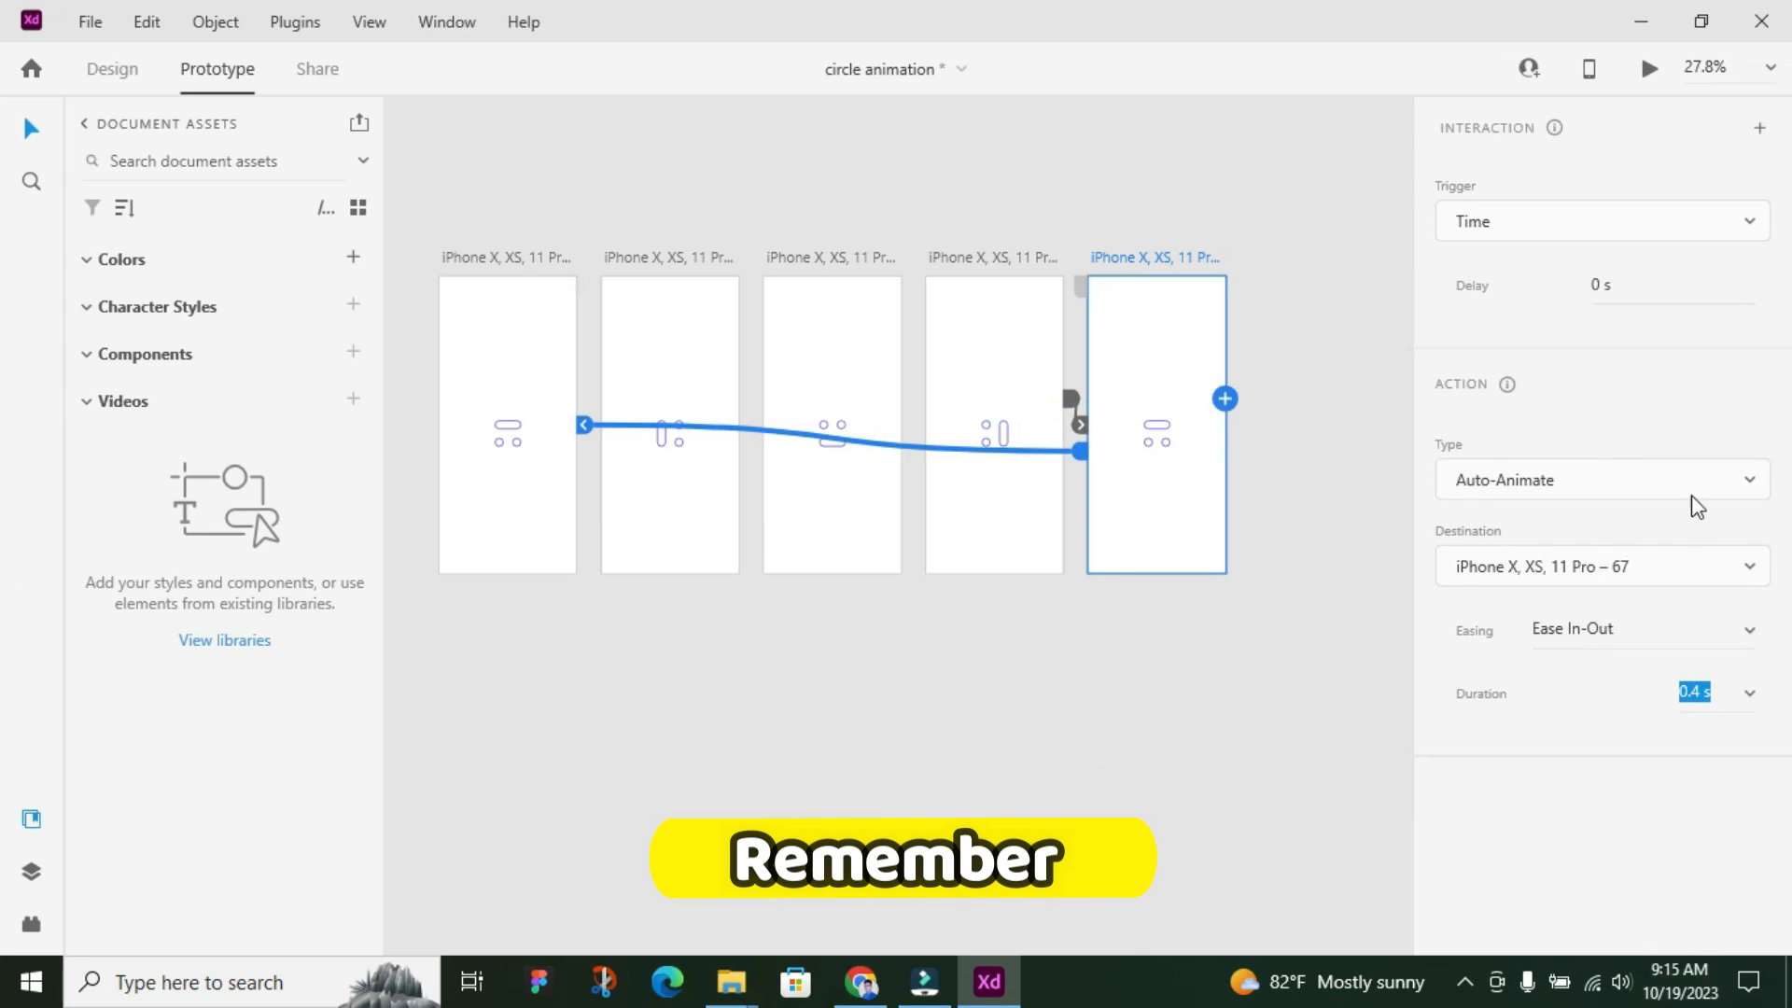
{"action": "left_click", "coordinate": [1751, 495]}
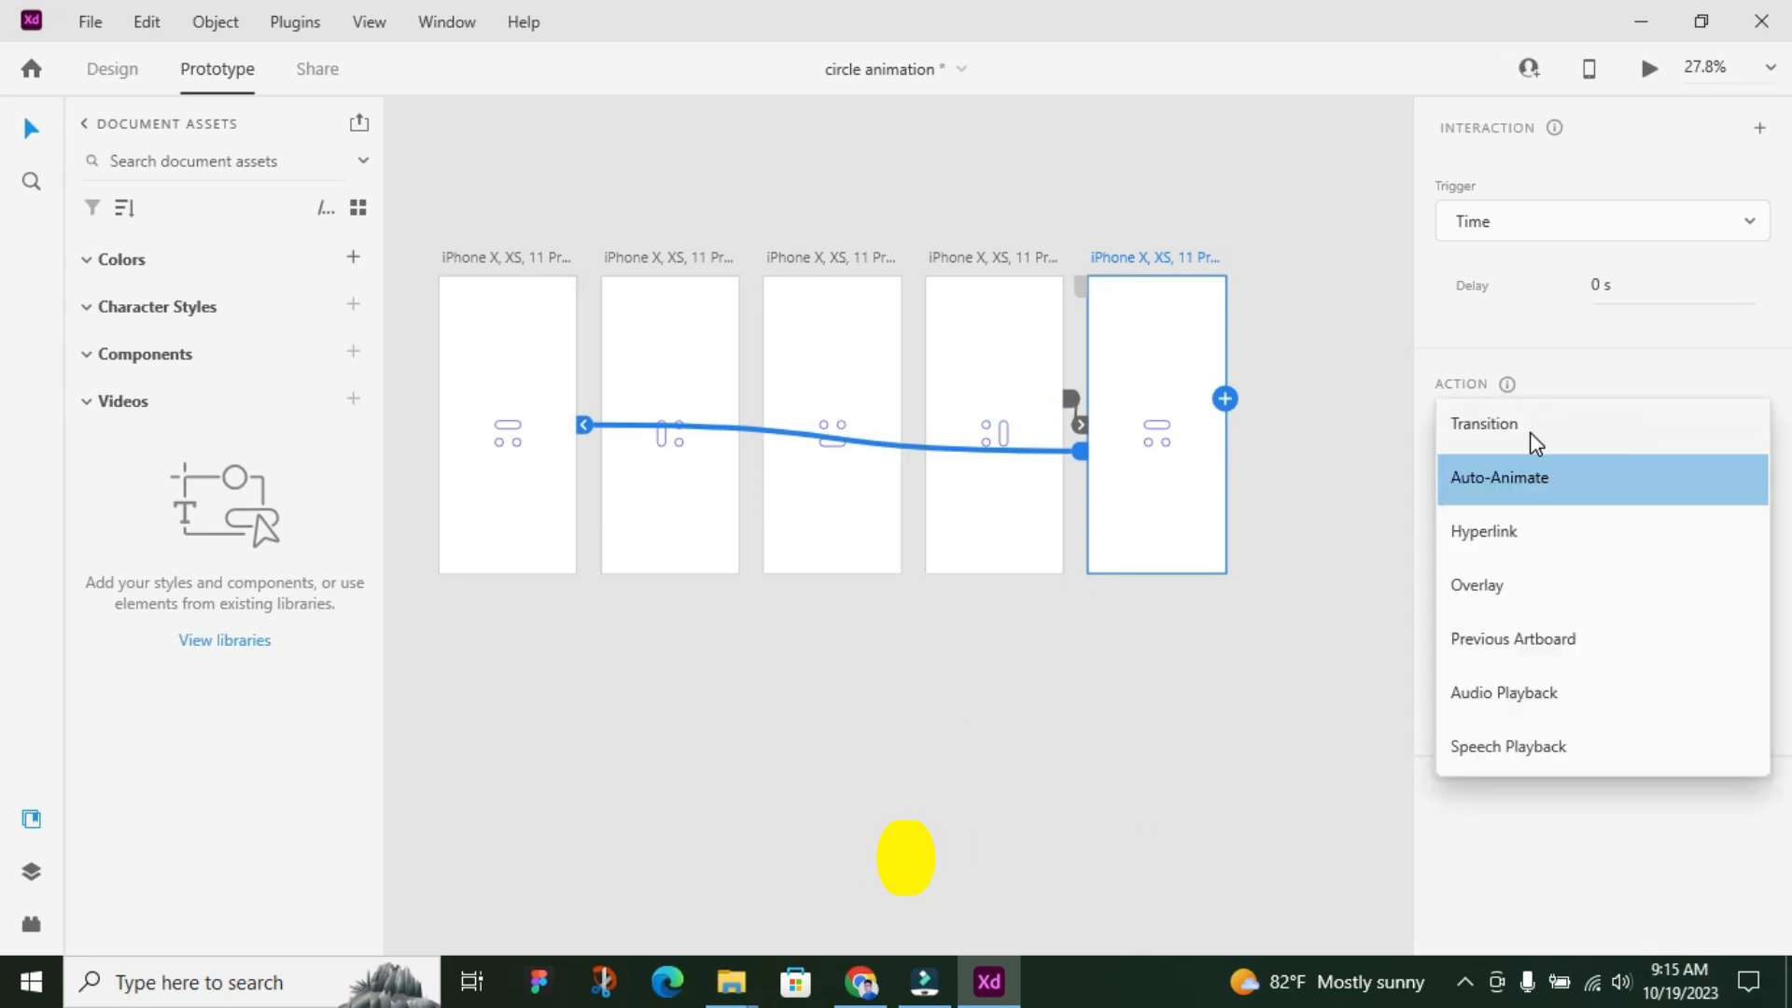
{"action": "left_click", "coordinate": [1505, 425]}
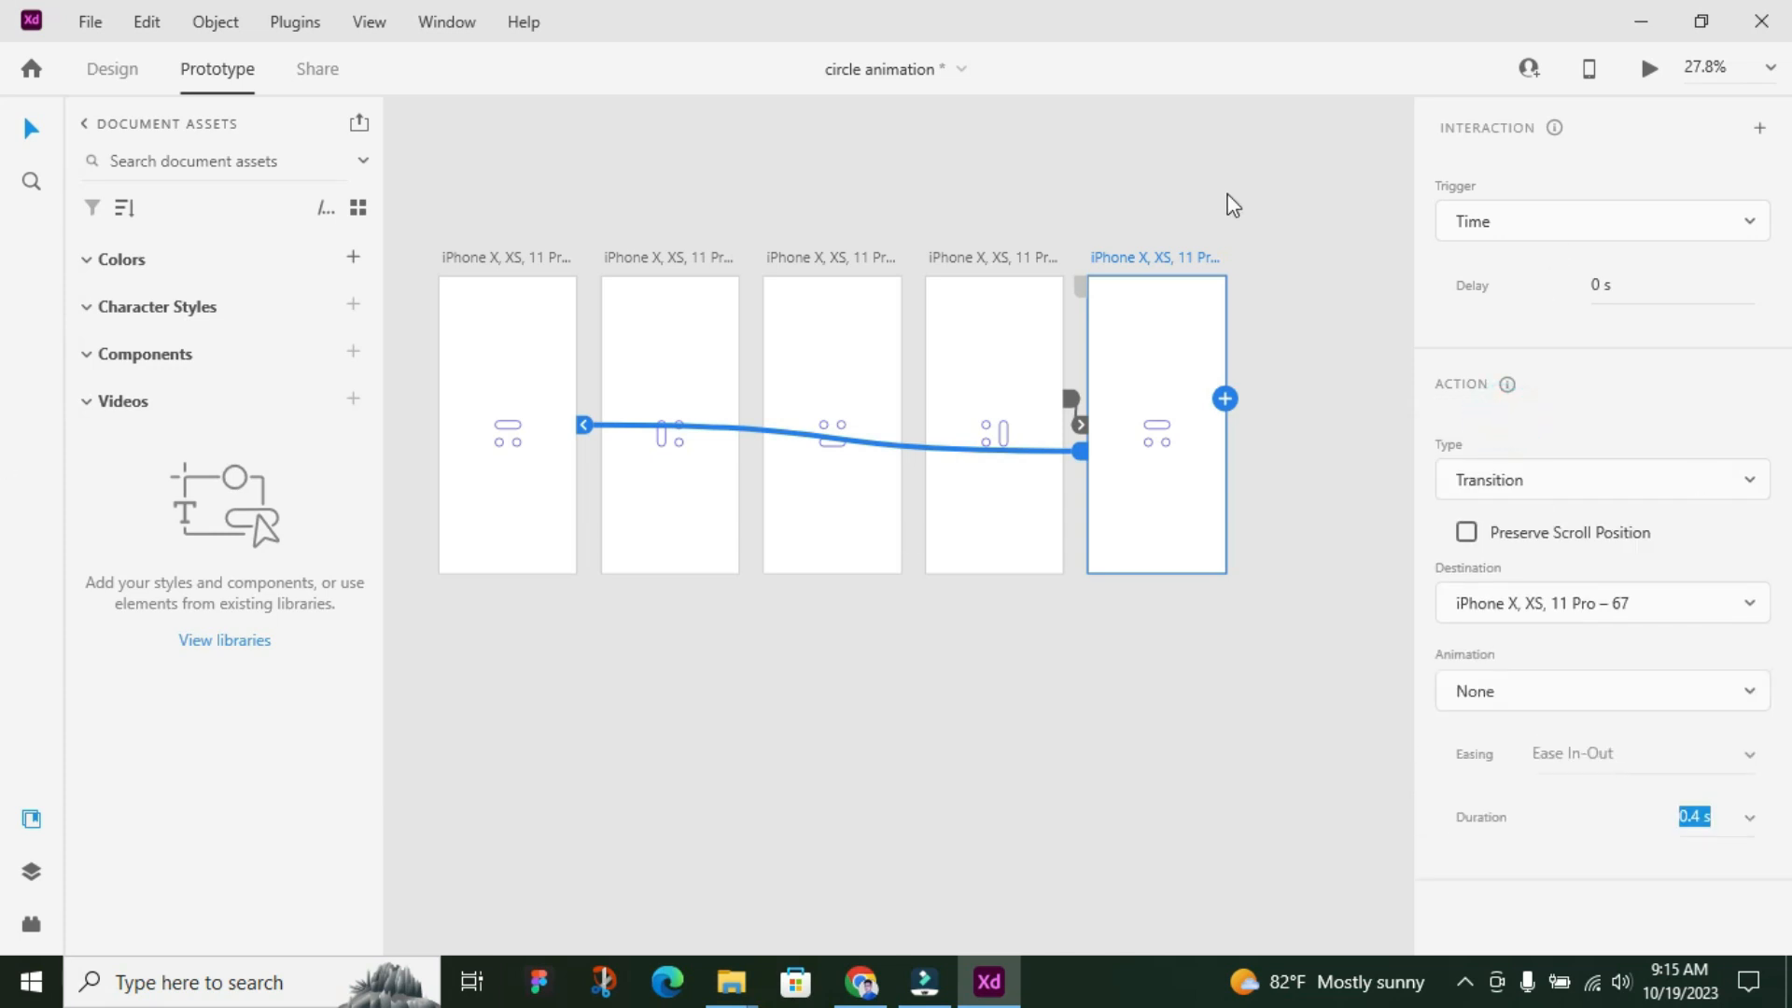
Mark the first artboard as the starting screen of the flow and preview the animation
{"action": "left_click", "coordinate": [479, 255]}
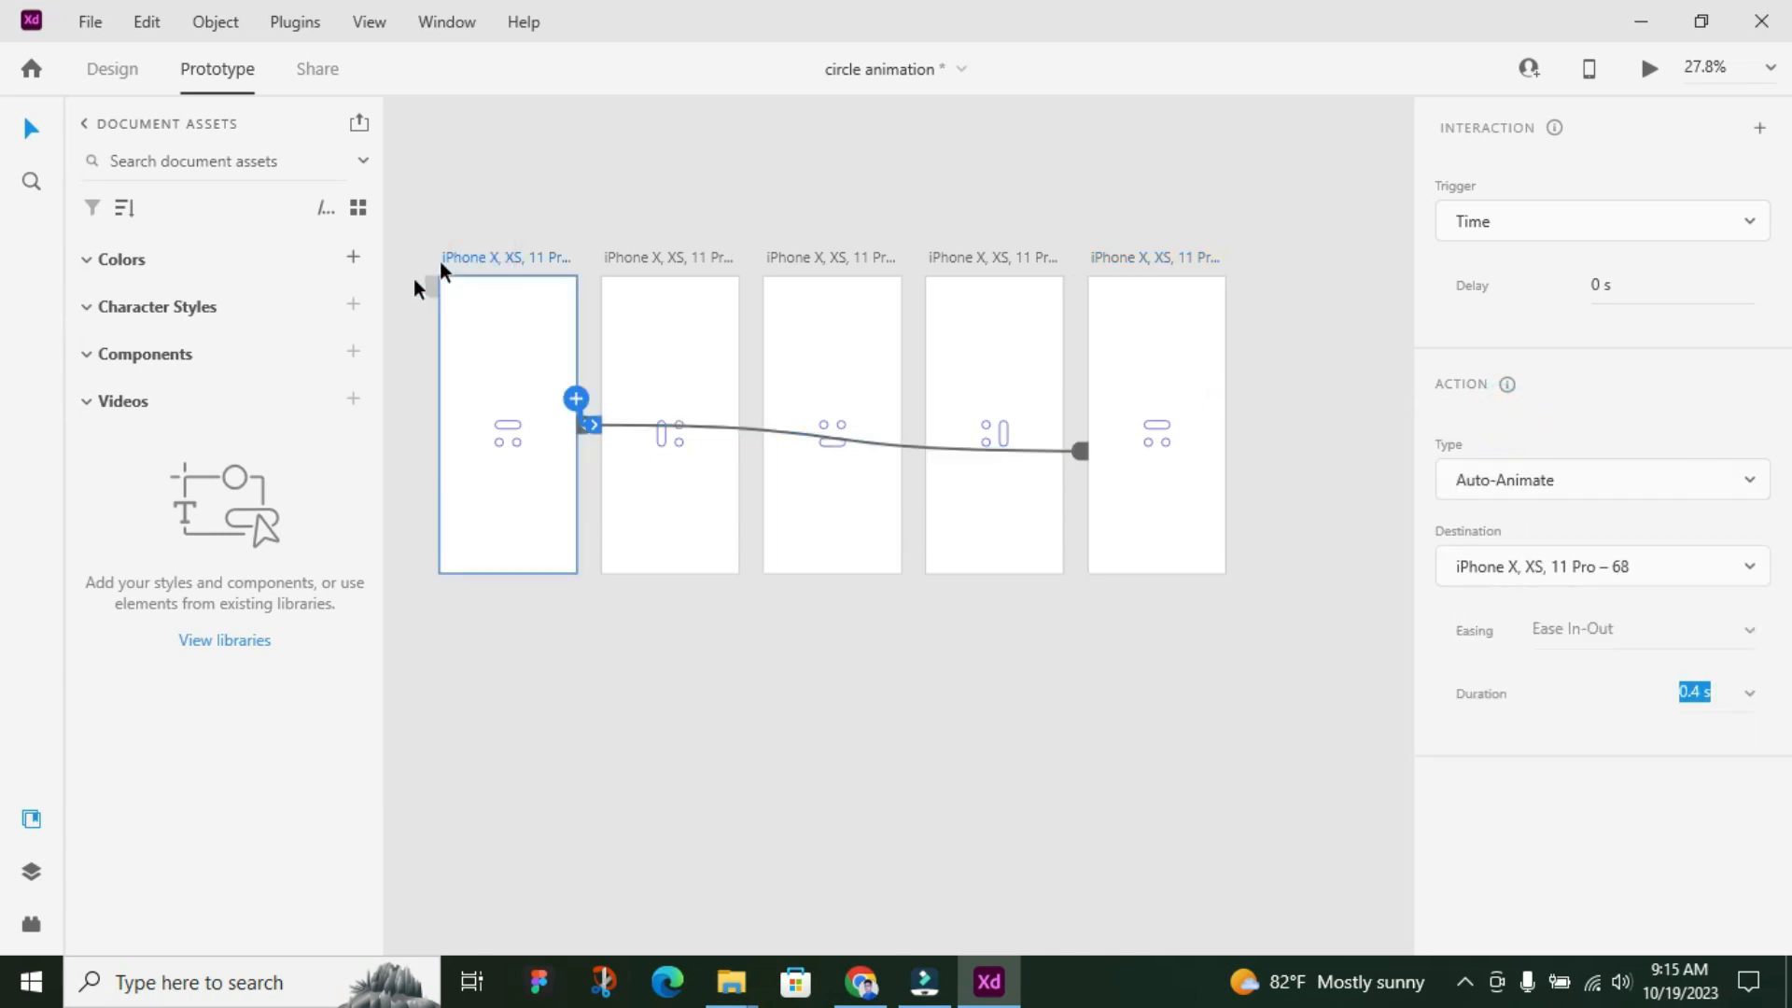
{"action": "left_click", "coordinate": [428, 282]}
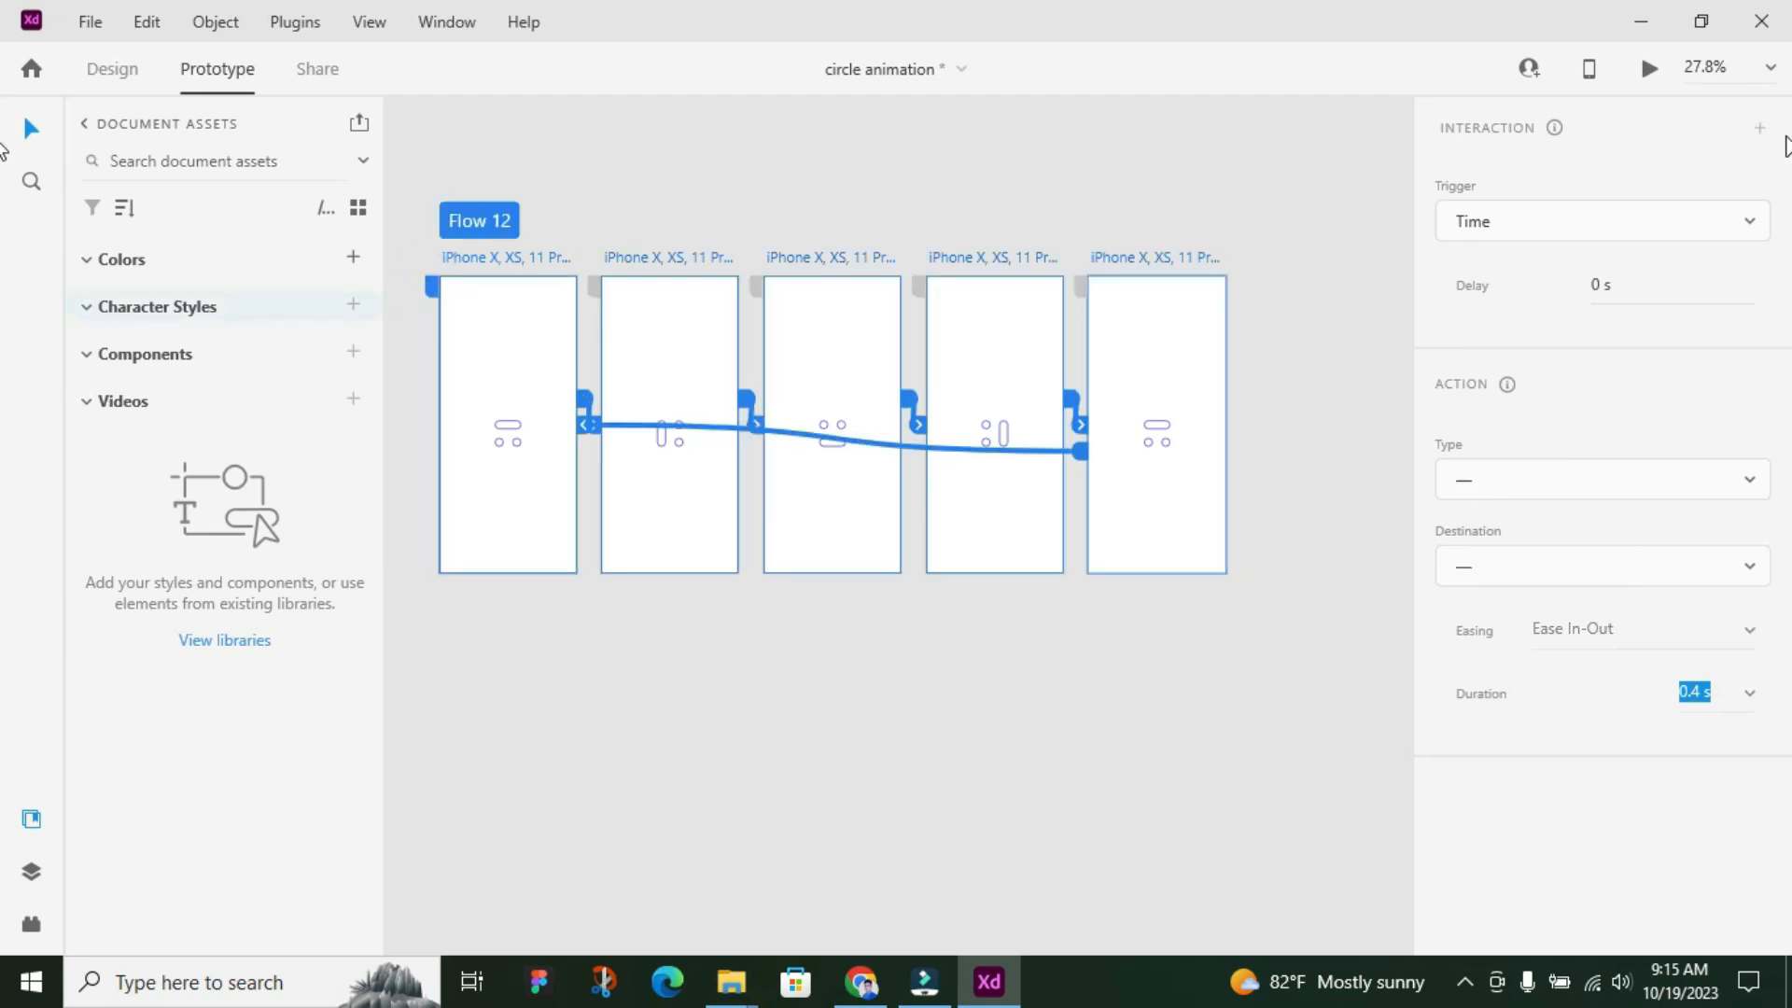
{"action": "left_click", "coordinate": [1652, 72]}
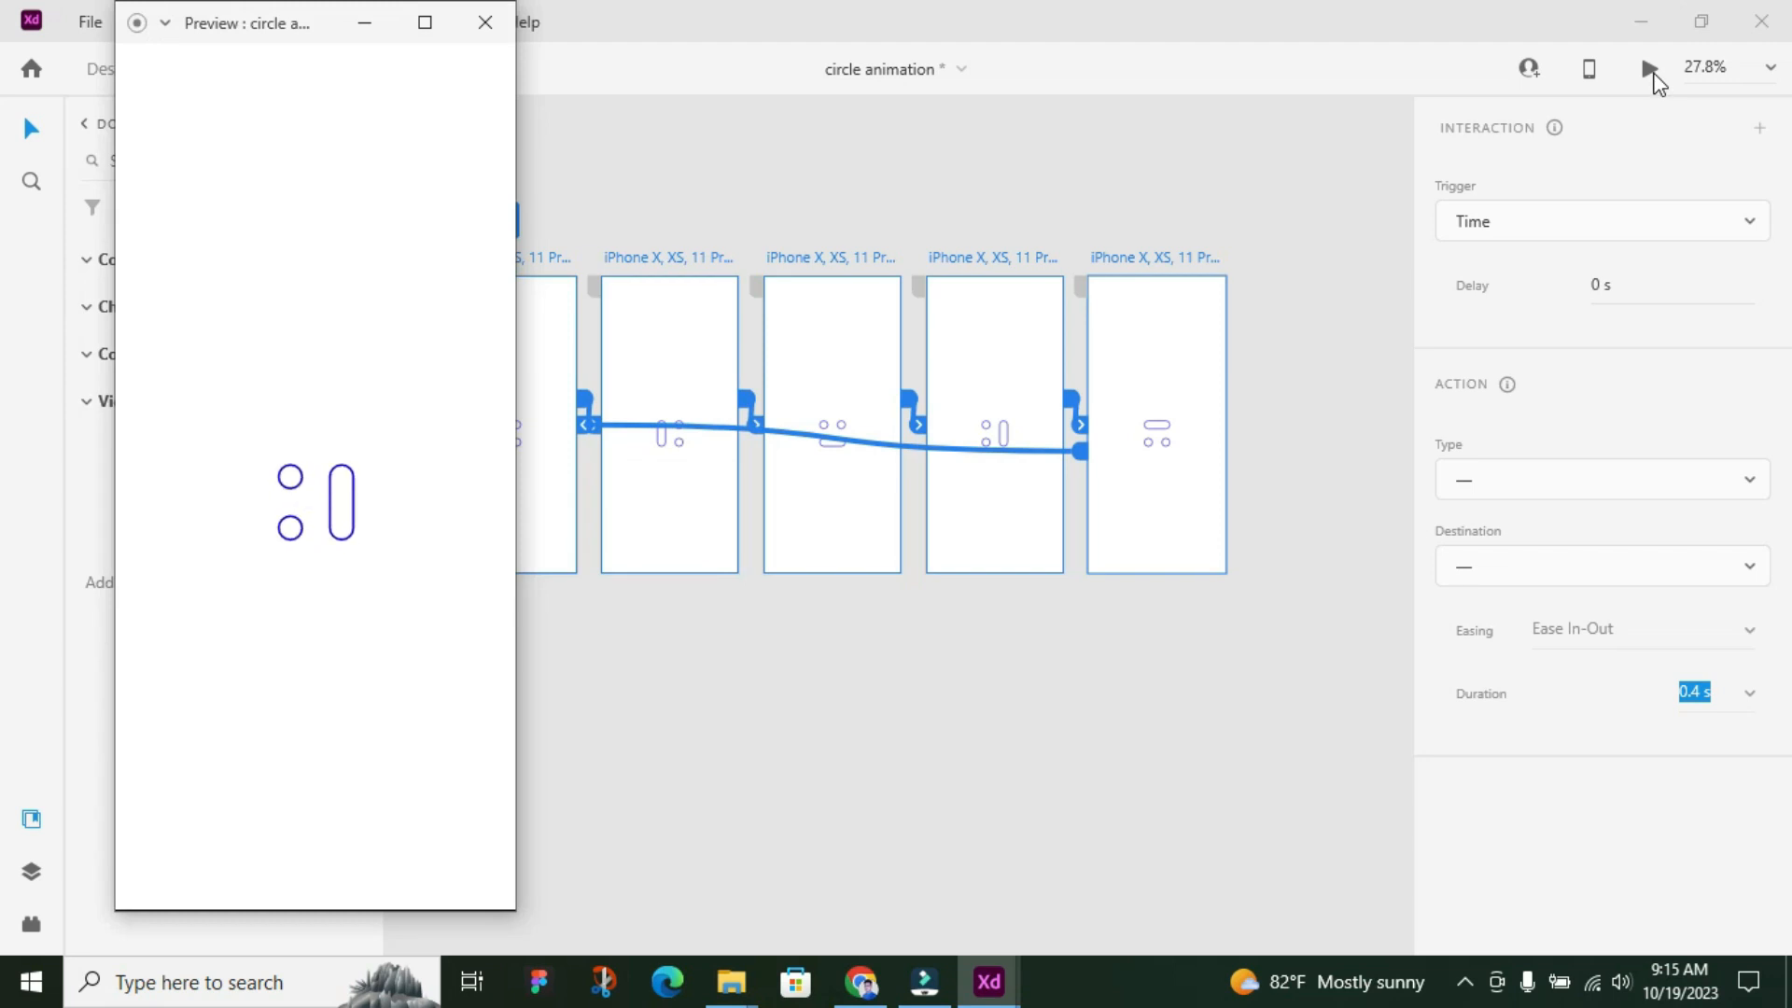
{"action": "left_click", "coordinate": [508, 28]}
Check the fourth and fifth artboards' interactions and try Auto-Animate for the fifth artboard's link back to the first
{"action": "left_click", "coordinate": [1161, 257]}
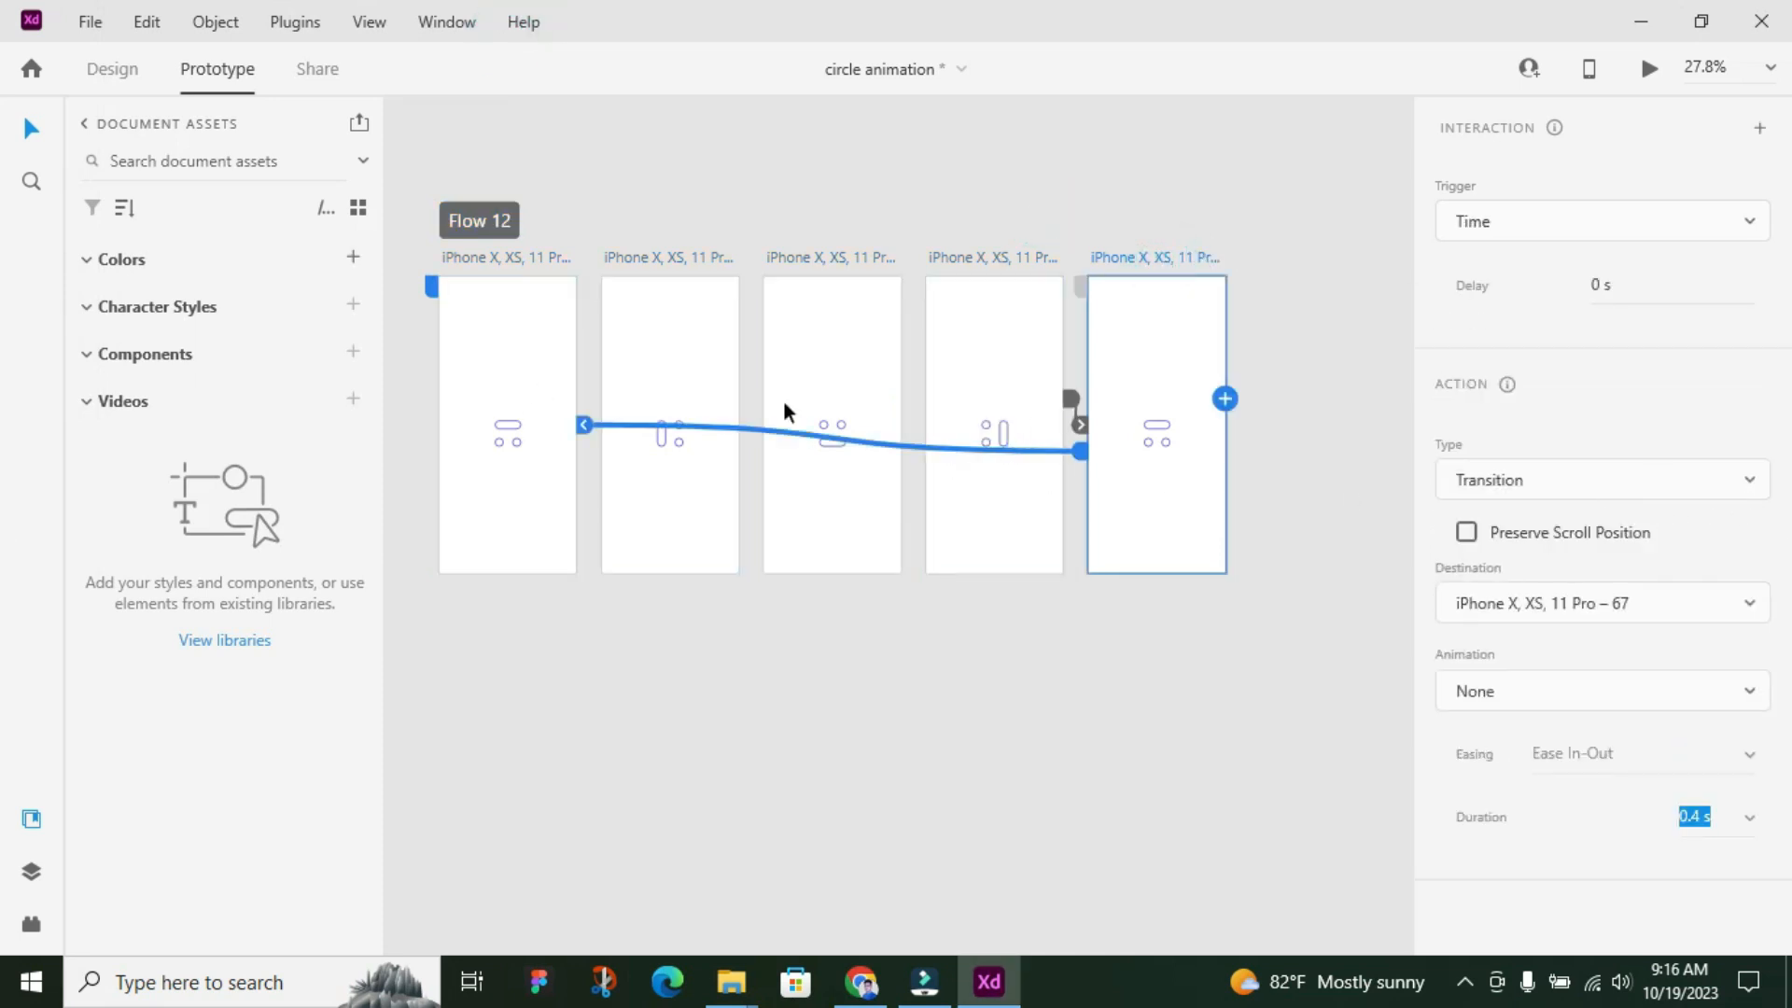
{"action": "left_click", "coordinate": [1002, 254]}
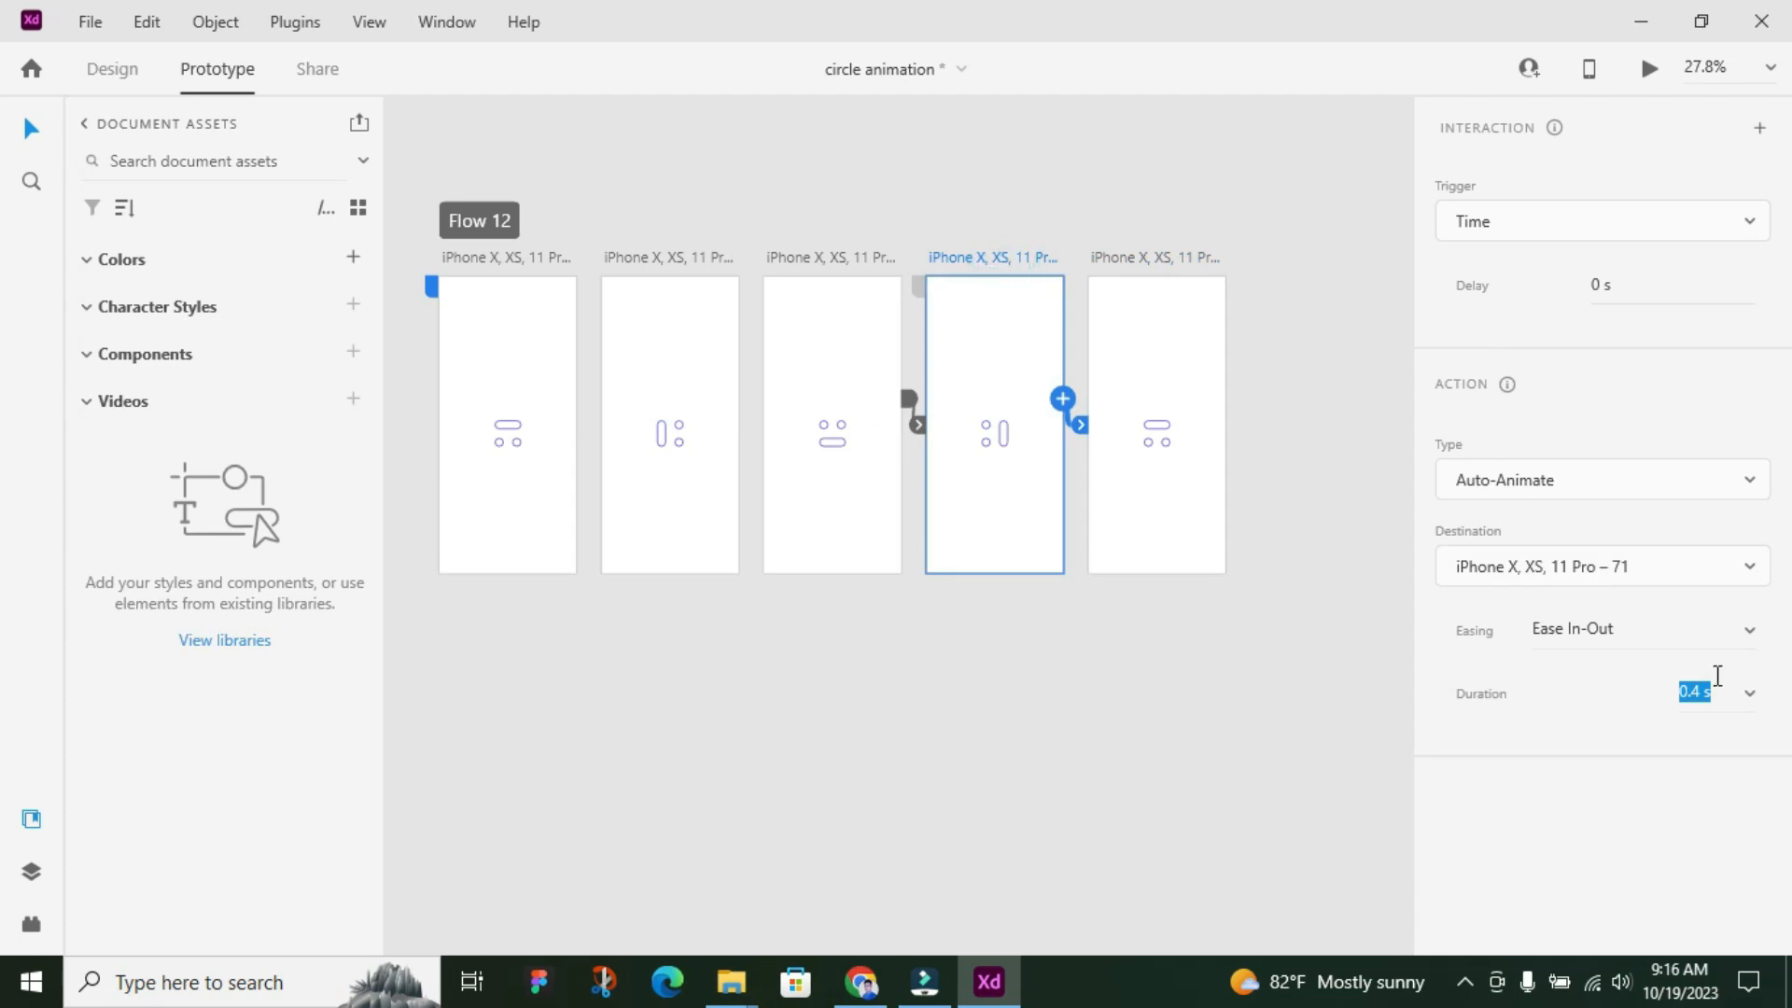
{"action": "left_click", "coordinate": [1161, 256]}
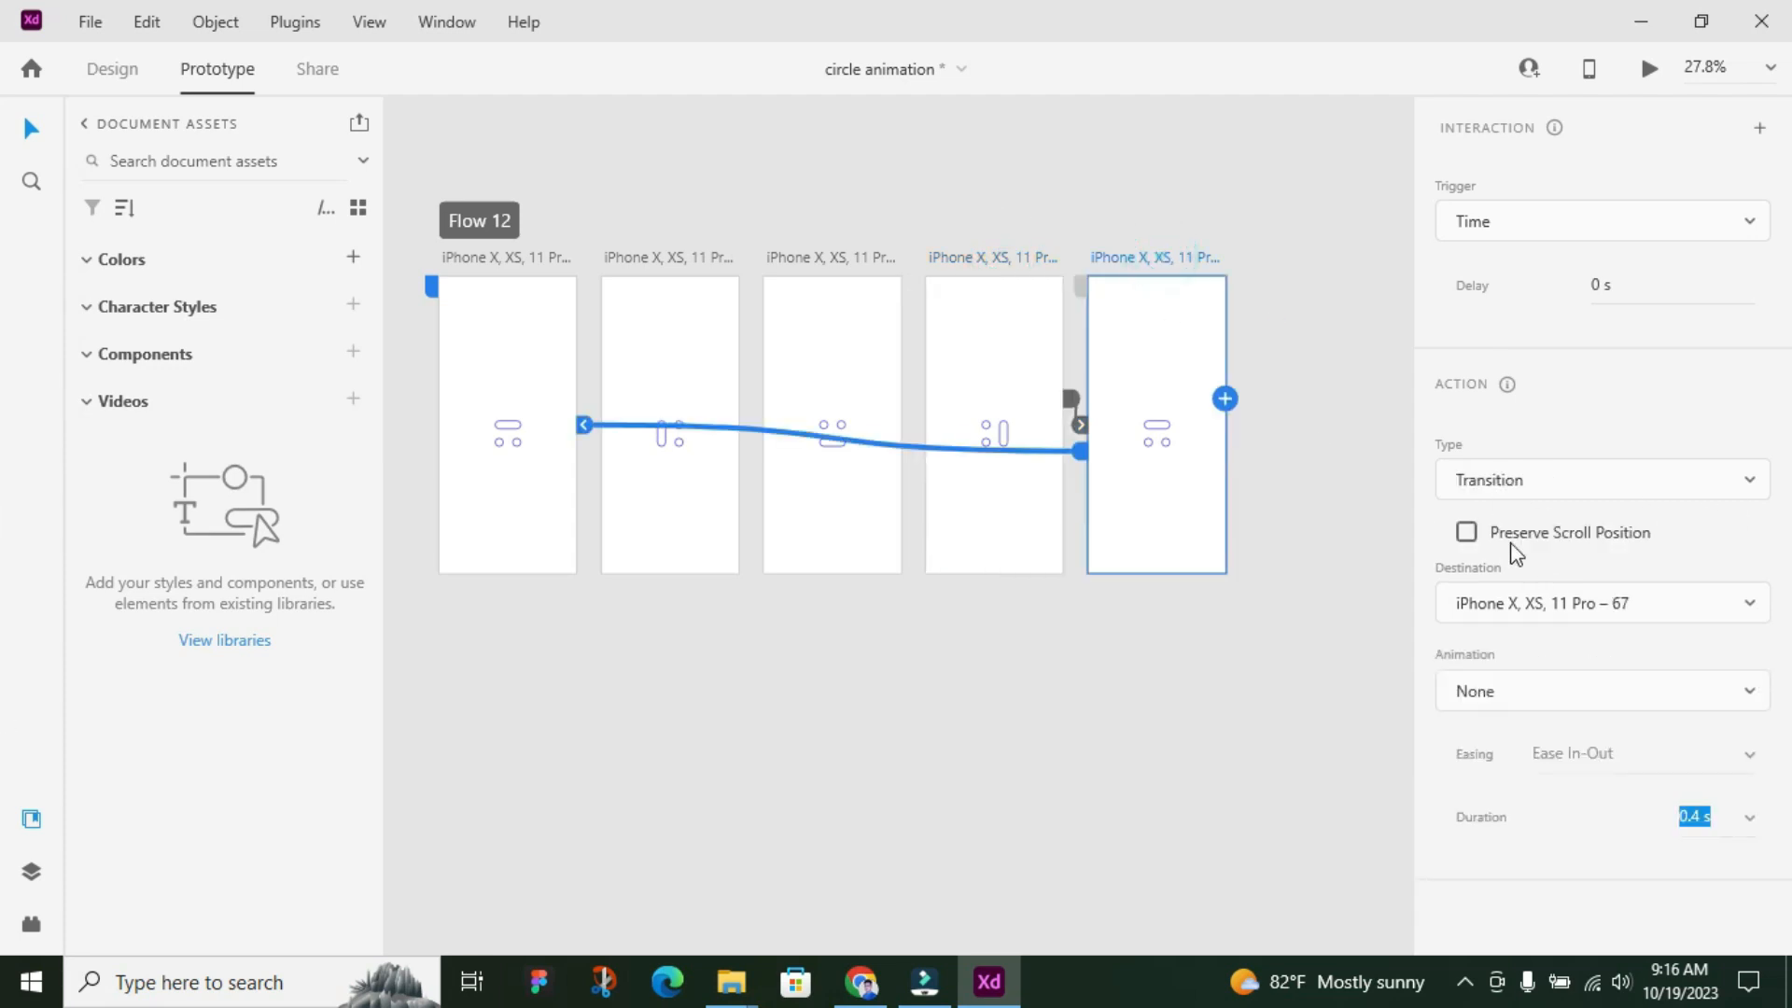
{"action": "left_click", "coordinate": [1691, 487]}
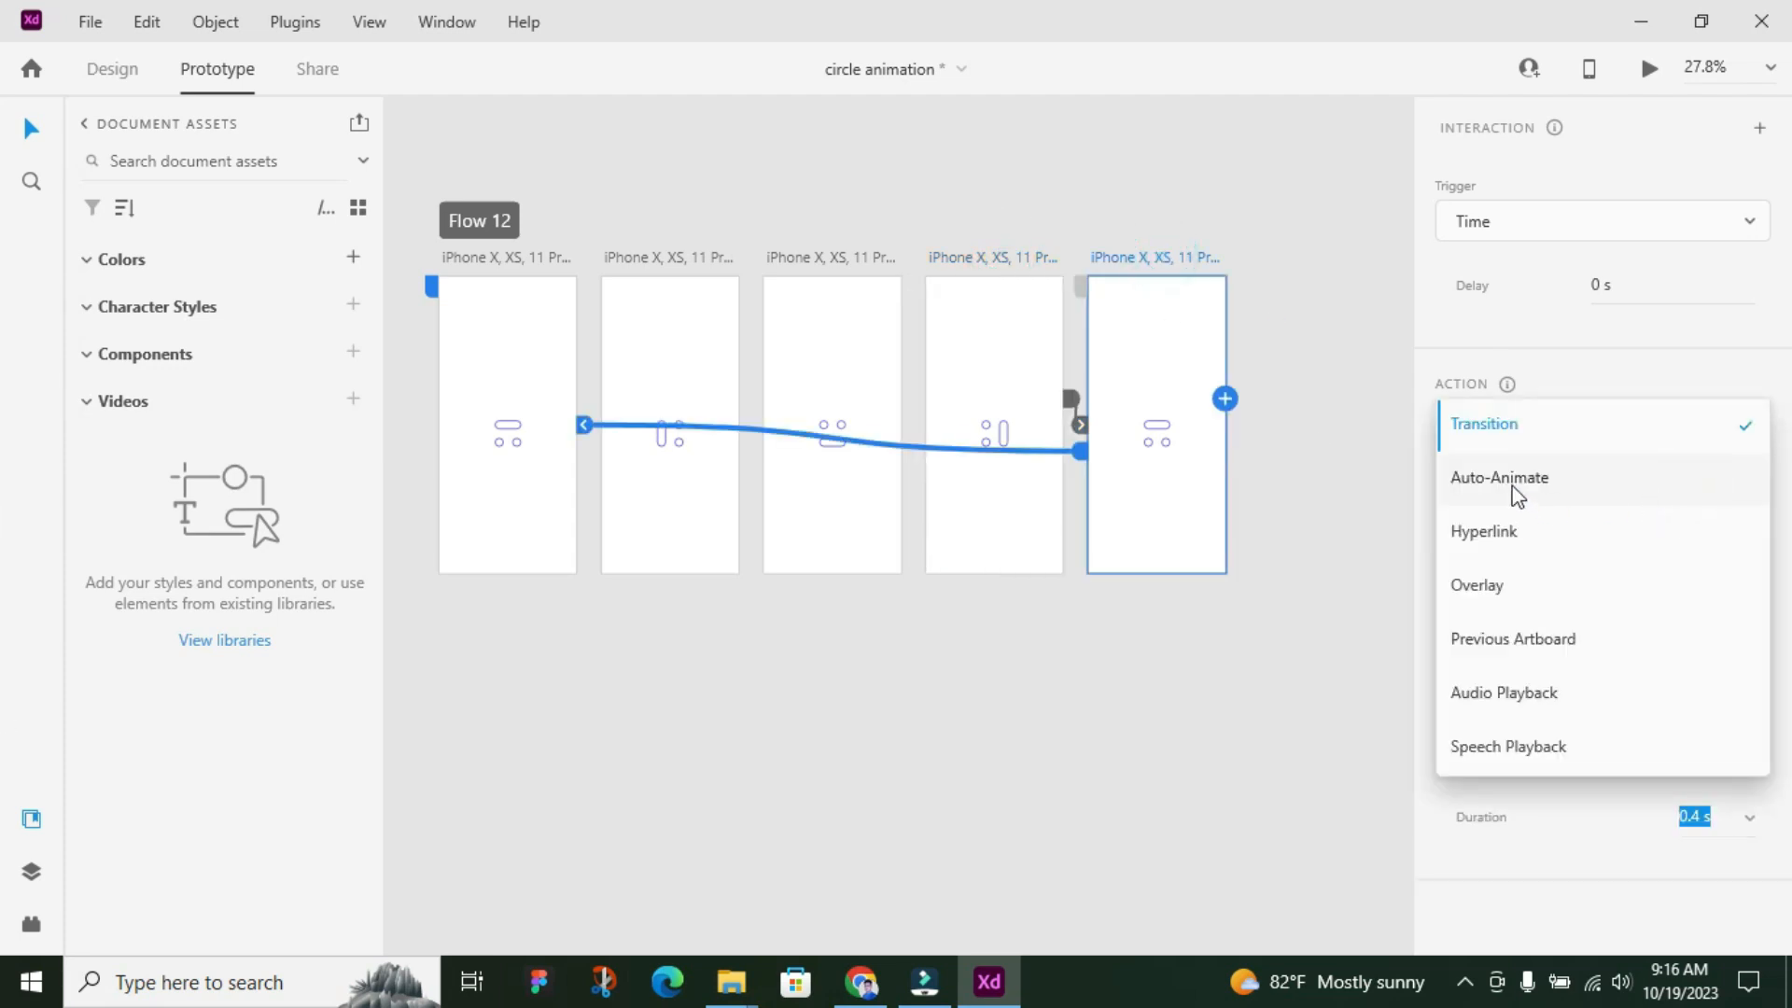
{"action": "left_click", "coordinate": [1511, 484]}
Preview the whole flow with Auto-Animate on the return link, then close the preview
{"action": "left_click", "coordinate": [487, 222]}
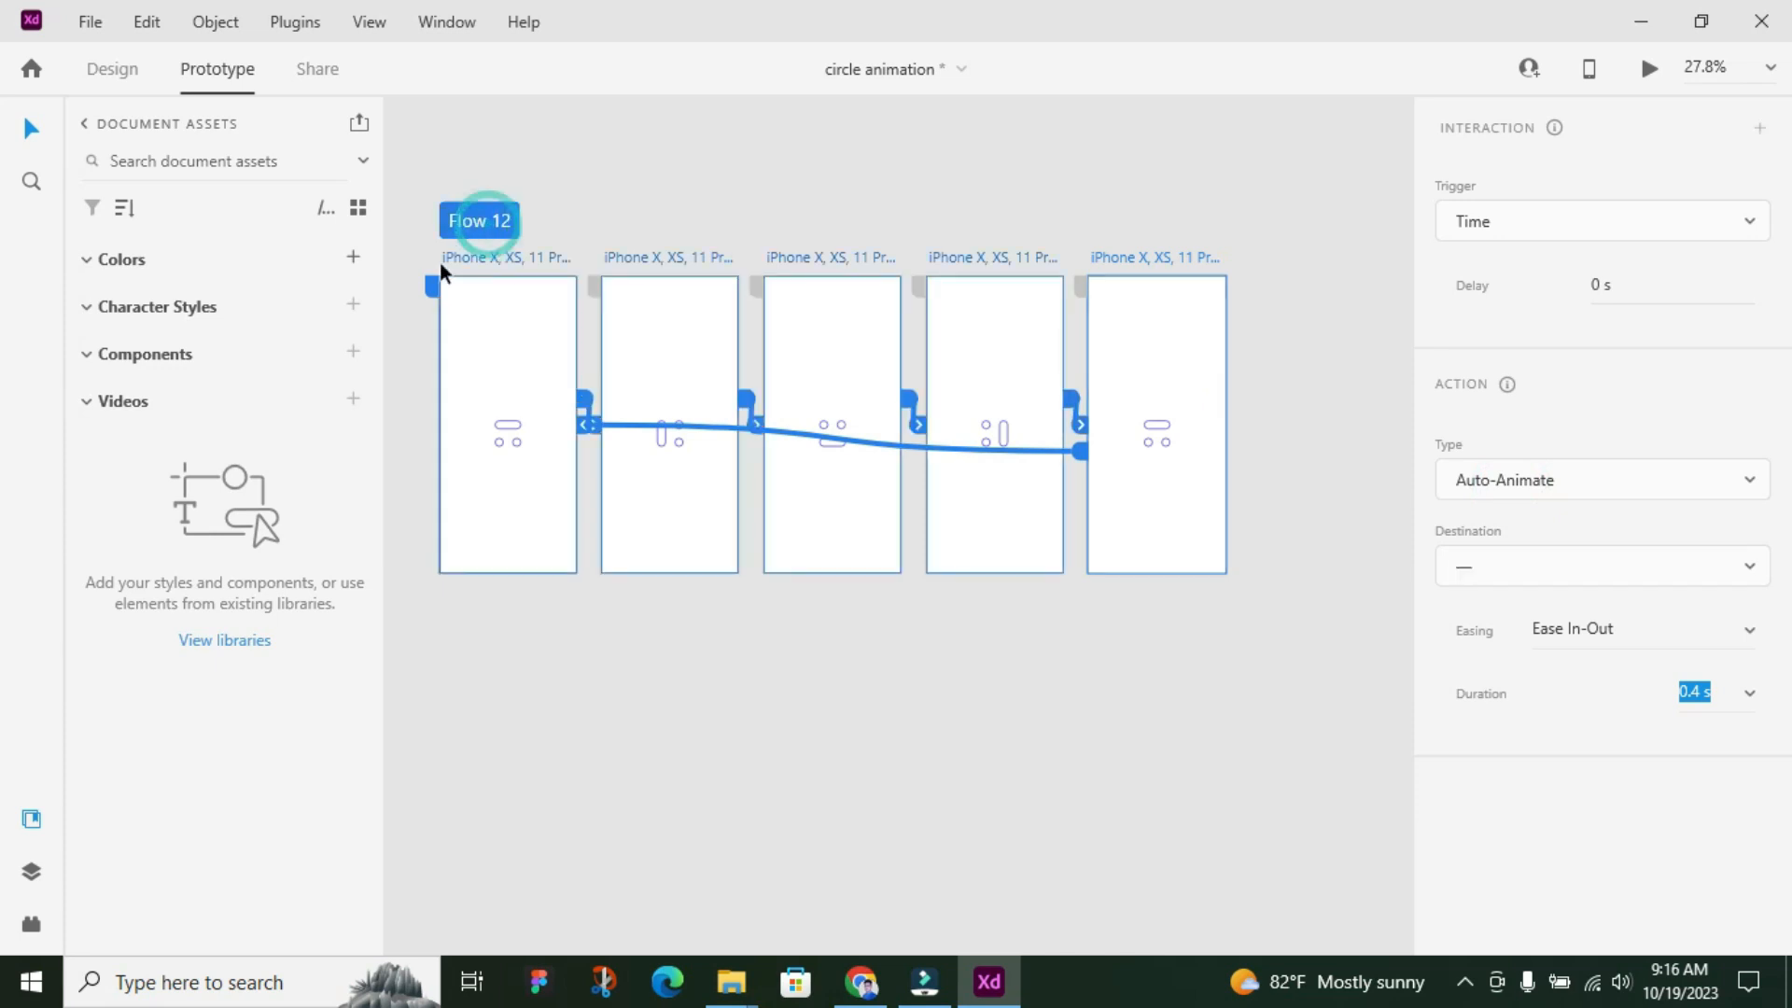
{"action": "left_click", "coordinate": [1650, 69]}
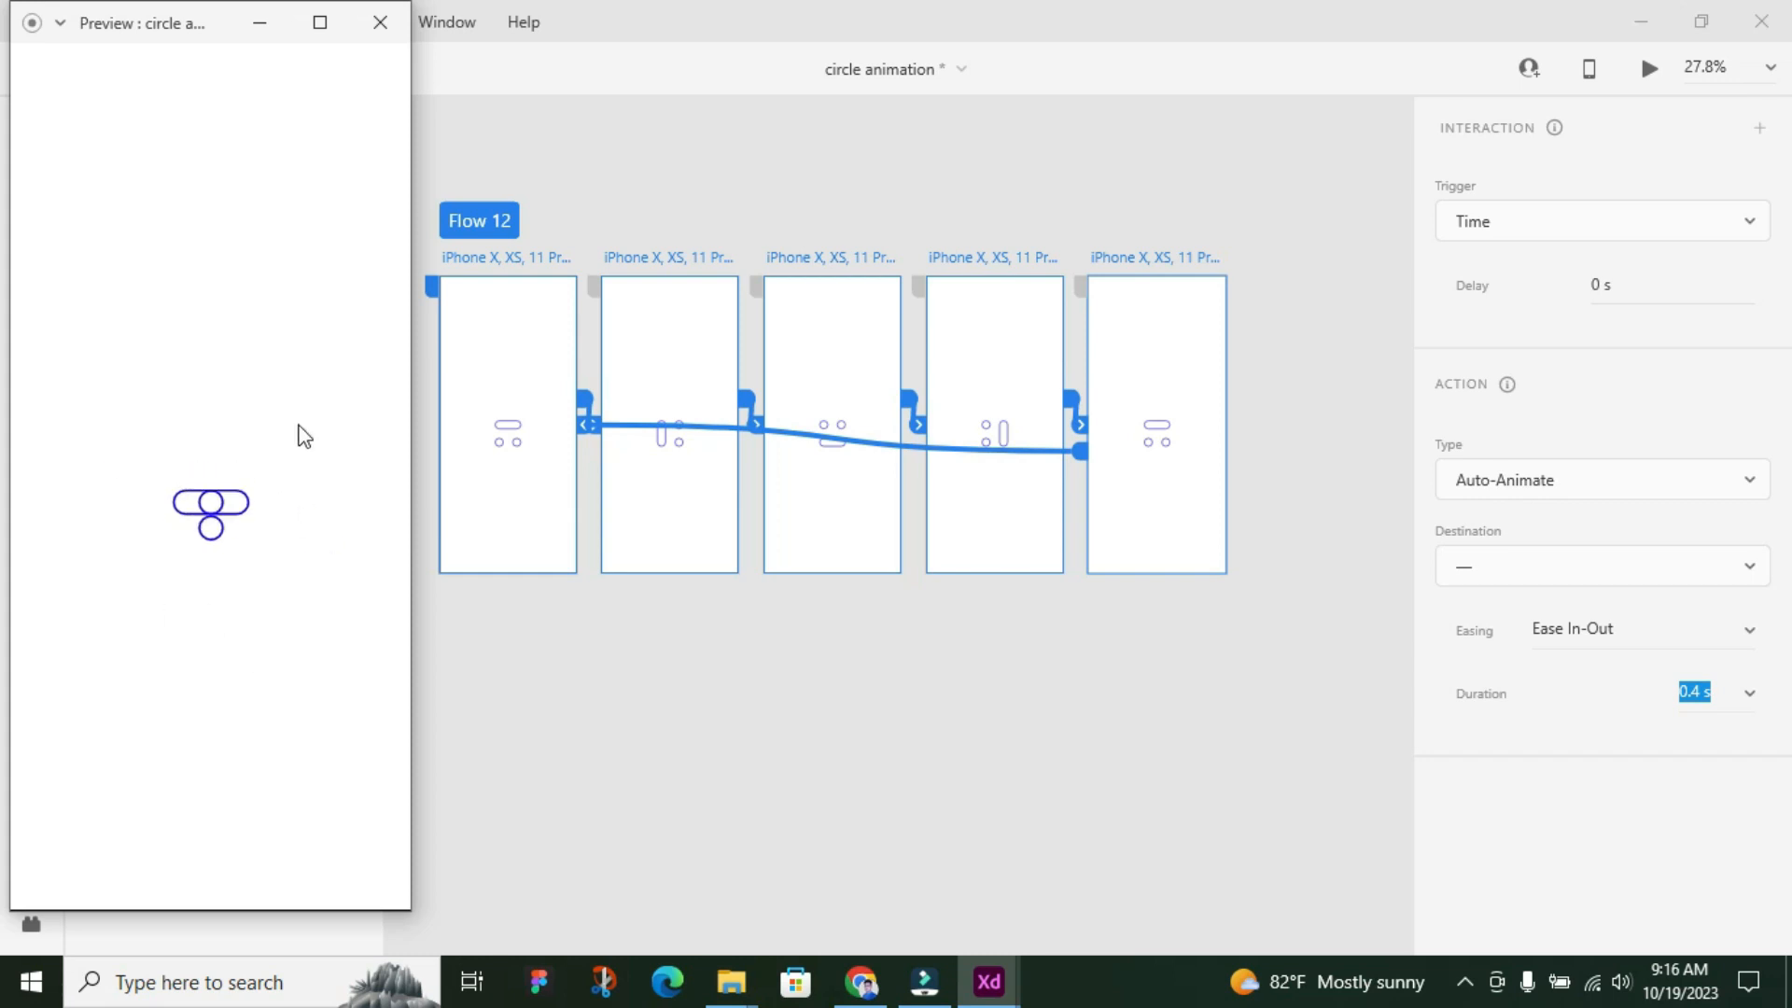
{"action": "left_click", "coordinate": [379, 23]}
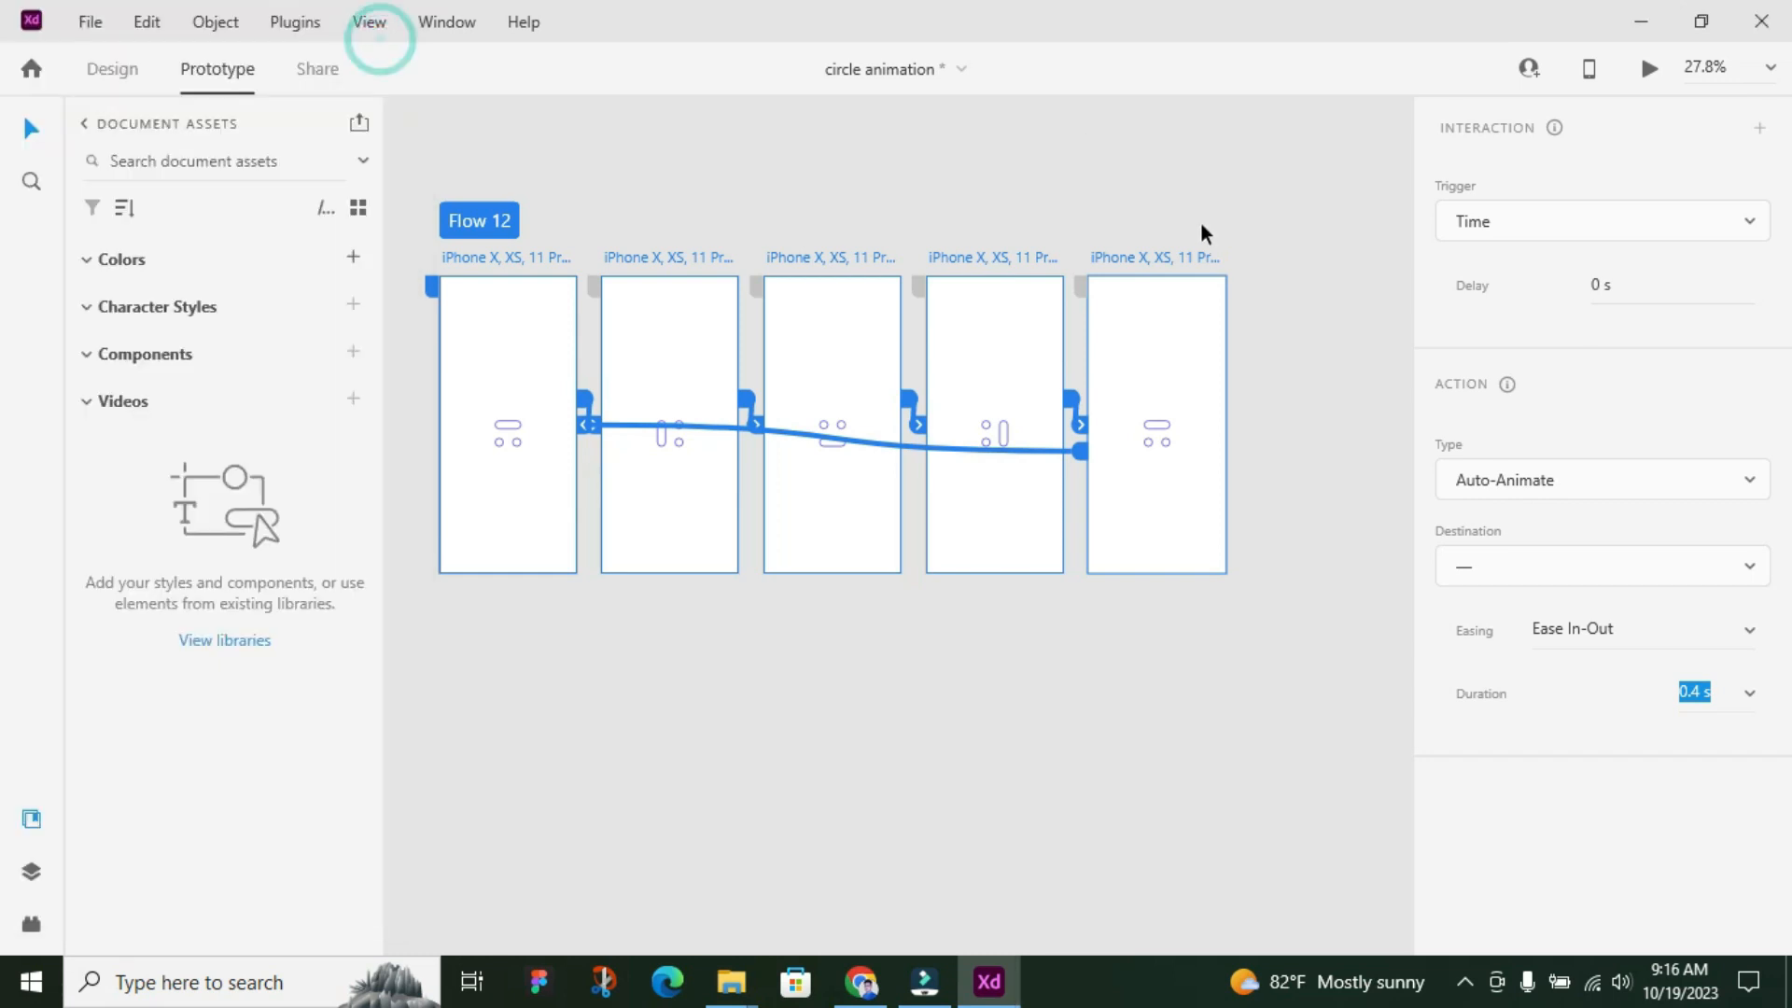
Set the fifth artboard's return link action back to Transition and select the whole flow
{"action": "left_click", "coordinate": [1192, 212]}
{"action": "left_click", "coordinate": [1151, 259]}
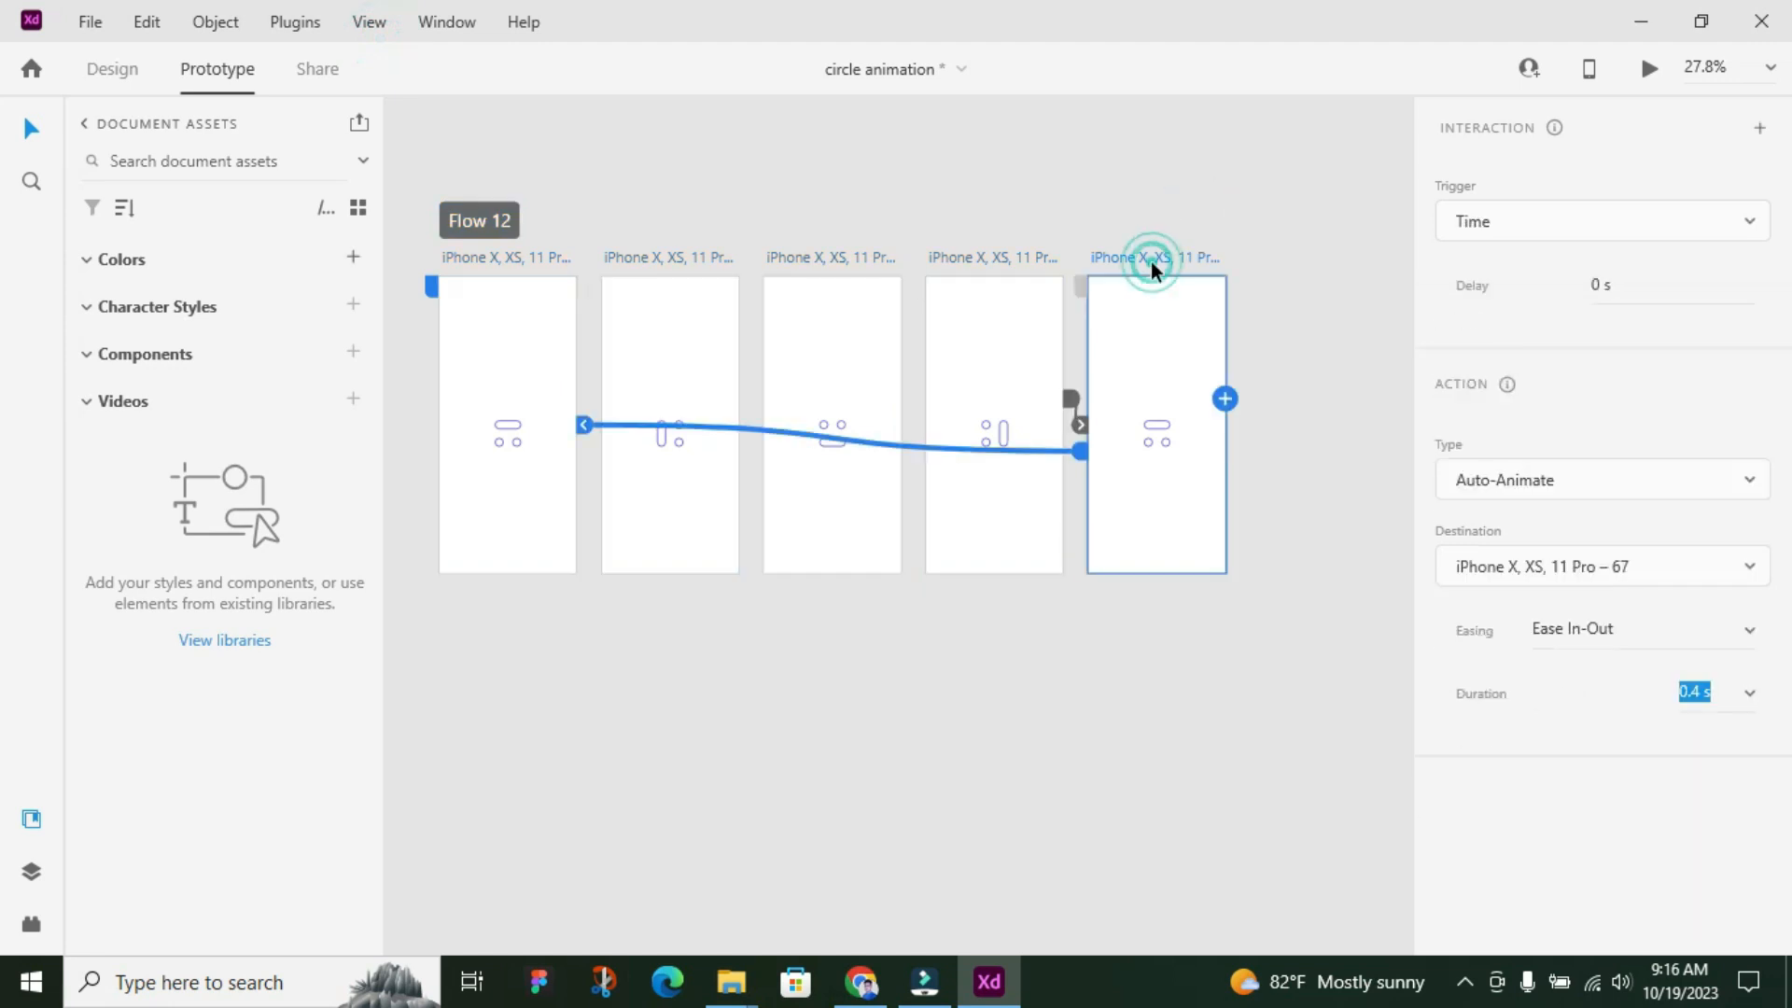
{"action": "left_click", "coordinate": [1627, 484]}
{"action": "left_click", "coordinate": [1549, 442]}
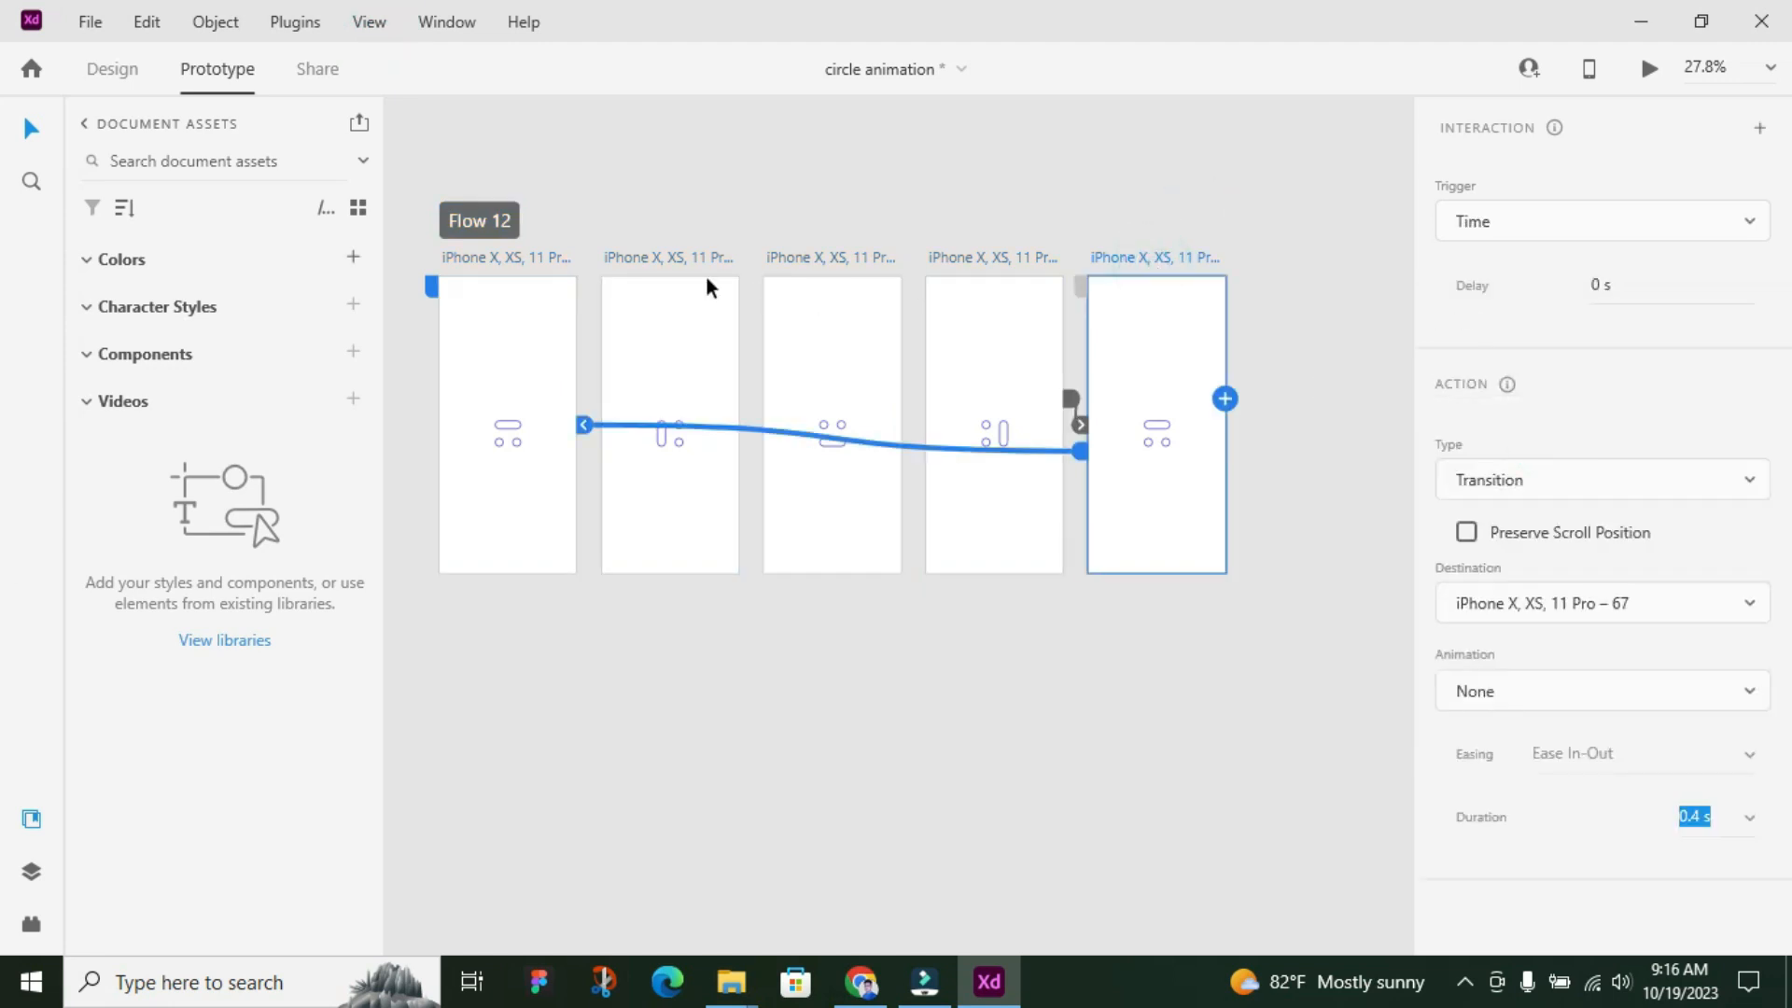
{"action": "left_click", "coordinate": [467, 210]}
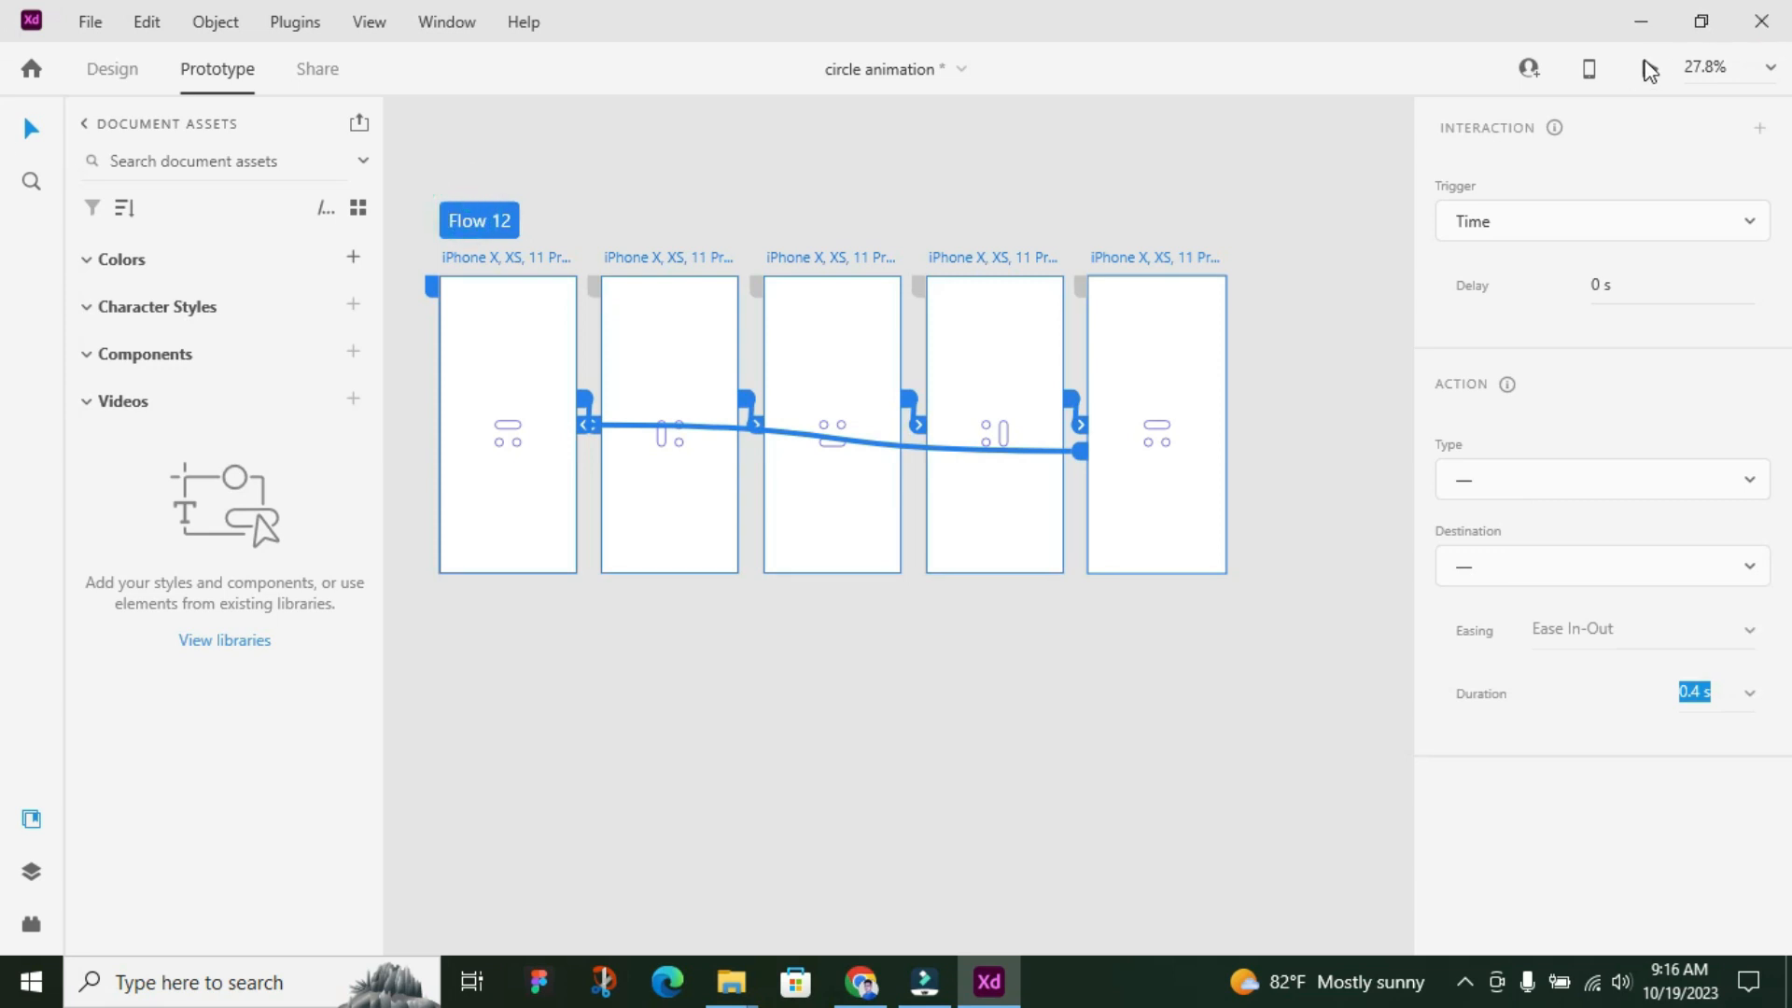